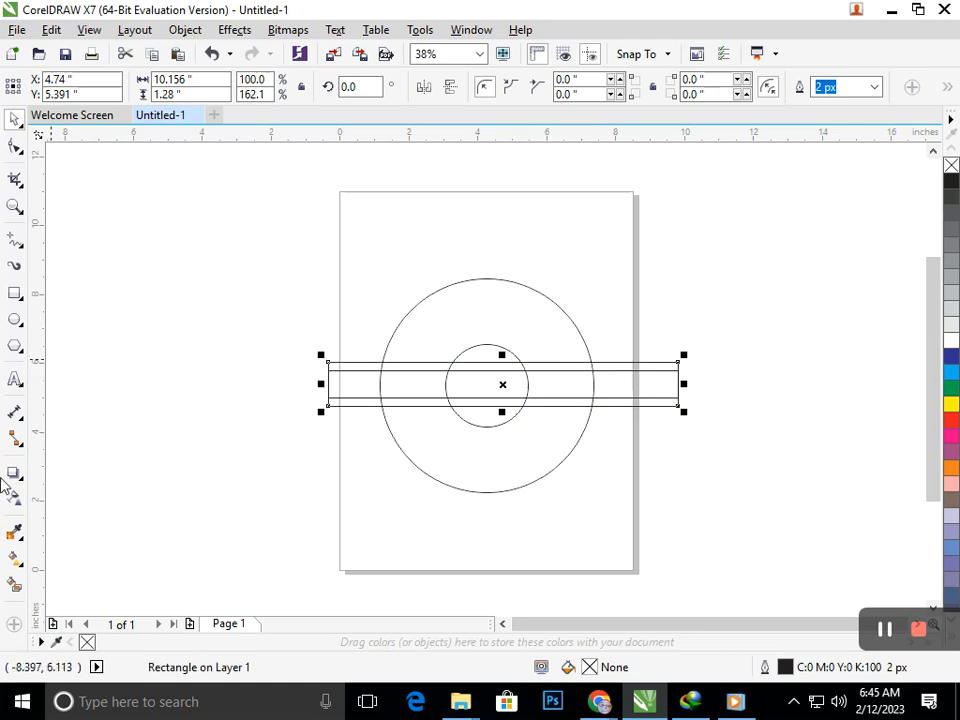
# Step: Draw a horizontal Pen line about 4 inches long along the rectangle's upper edge, from the small circle's upper-left intersection to the large circle's right side
pyautogui.click(14, 584)
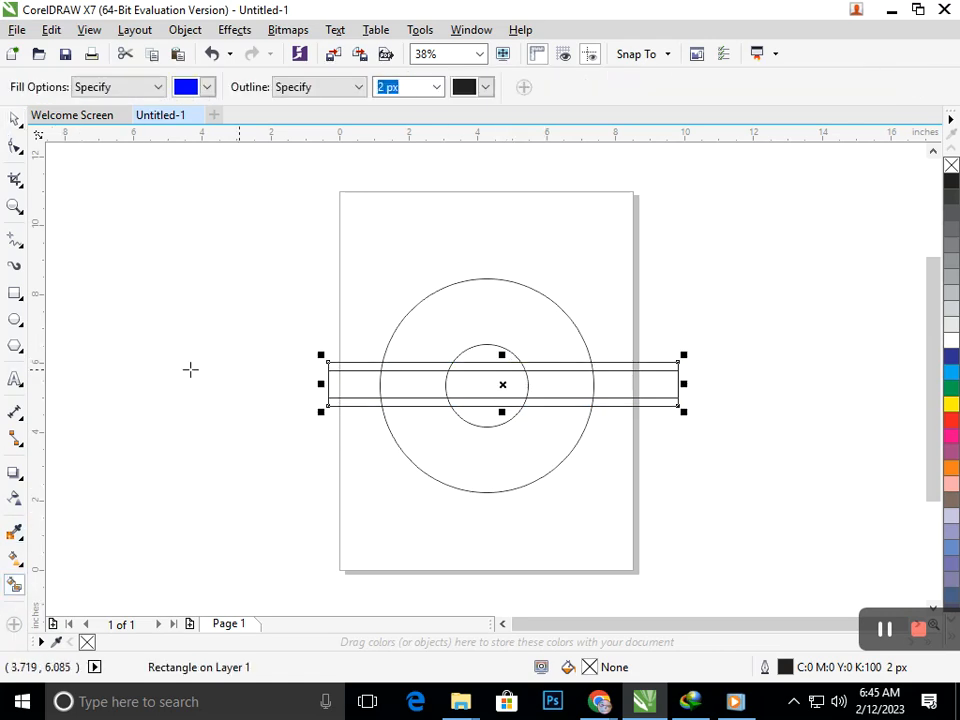
pyautogui.click(20, 245)
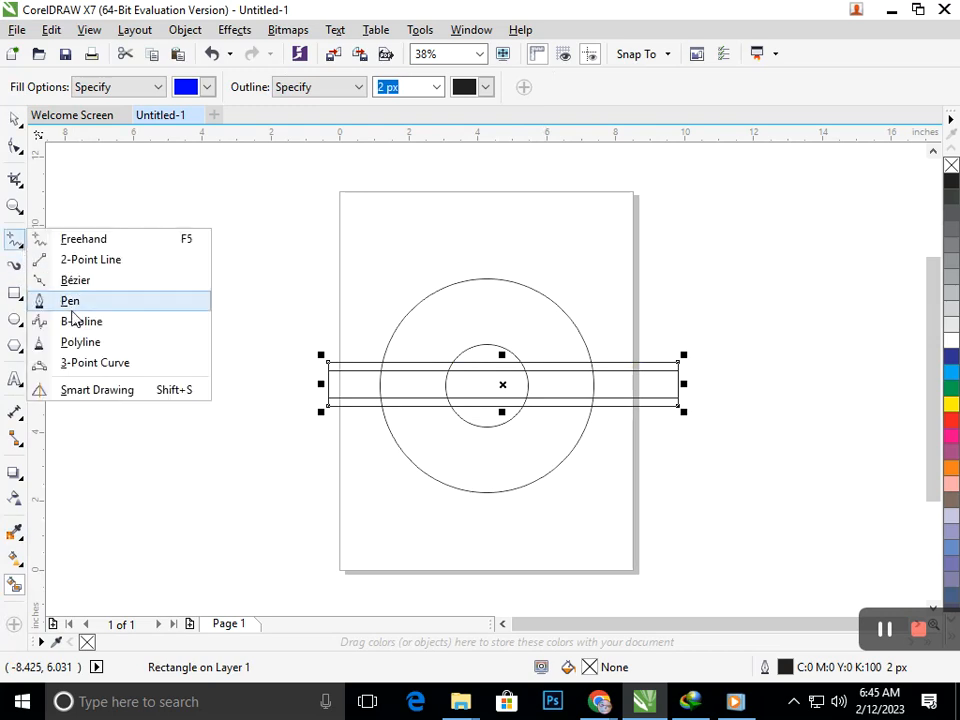
pyautogui.click(70, 301)
pyautogui.click(453, 362)
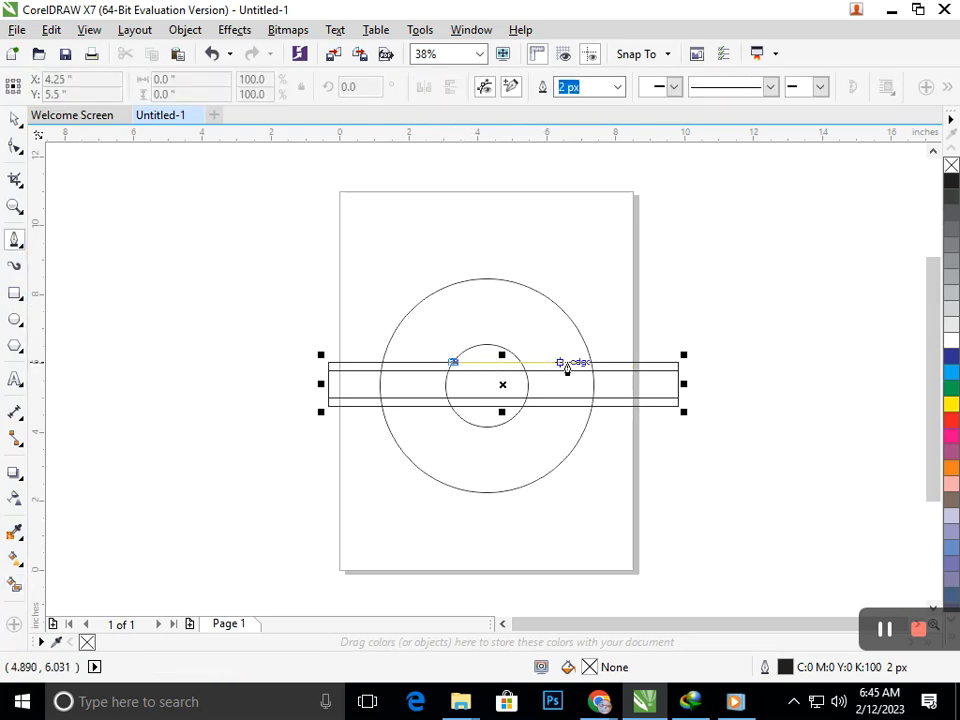
pyautogui.doubleClick(590, 362)
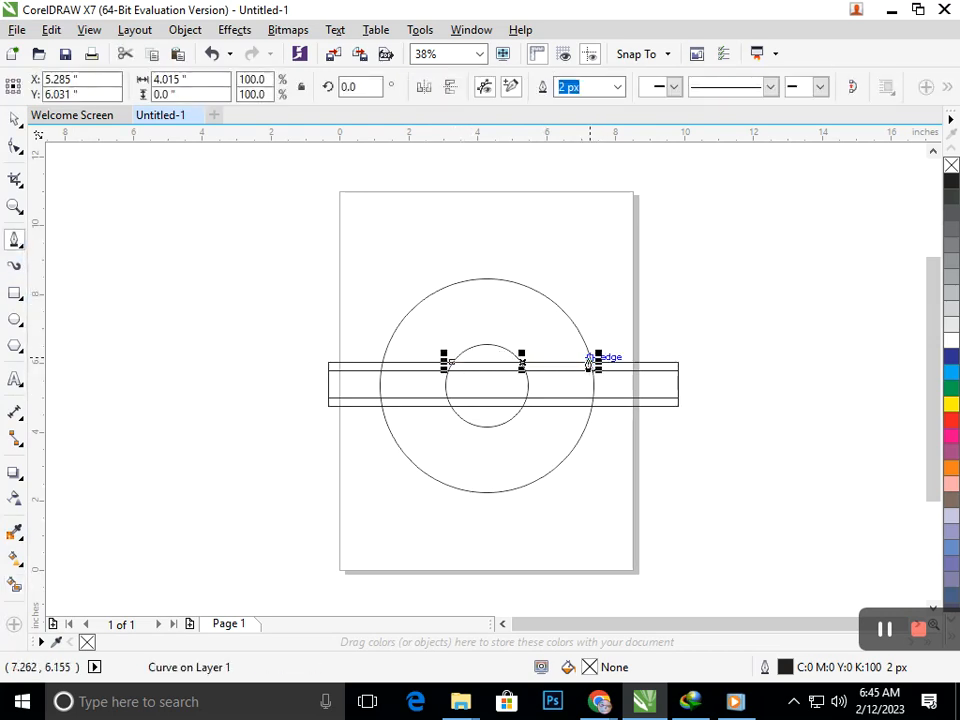
# Step: Convert the line to a curve and bend it upward into an arch about 1.19 inches high
pyautogui.click(15, 147)
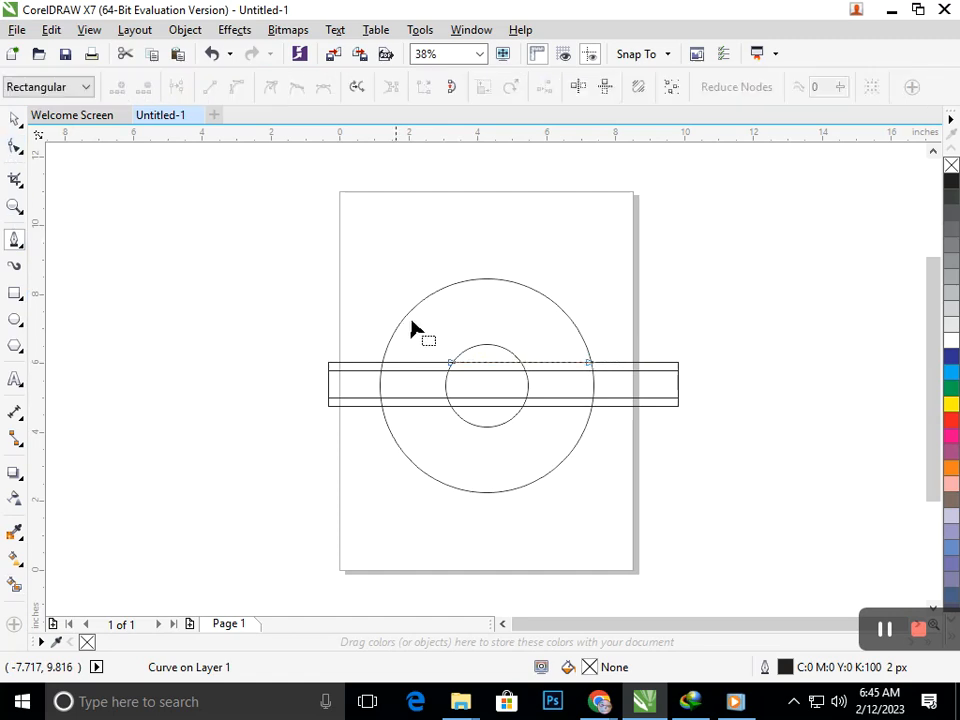
pyautogui.click(523, 362)
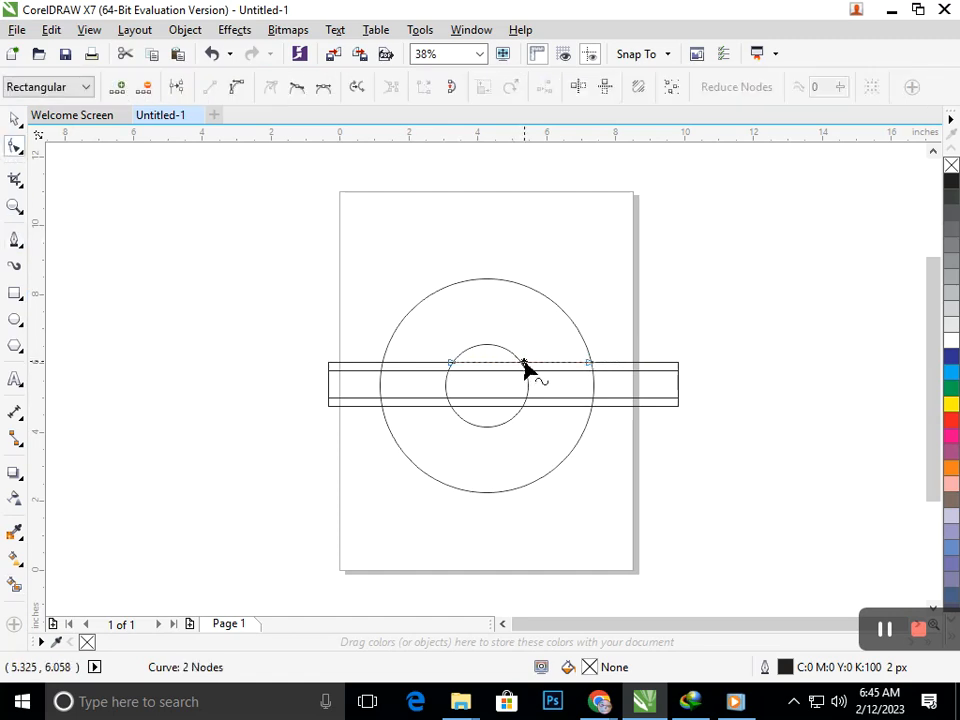
pyautogui.click(238, 88)
pyautogui.moveTo(498, 368); pyautogui.dragTo(491, 317)
pyautogui.moveTo(552, 366); pyautogui.dragTo(558, 312)
pyautogui.click(14, 119)
pyautogui.click(219, 386)
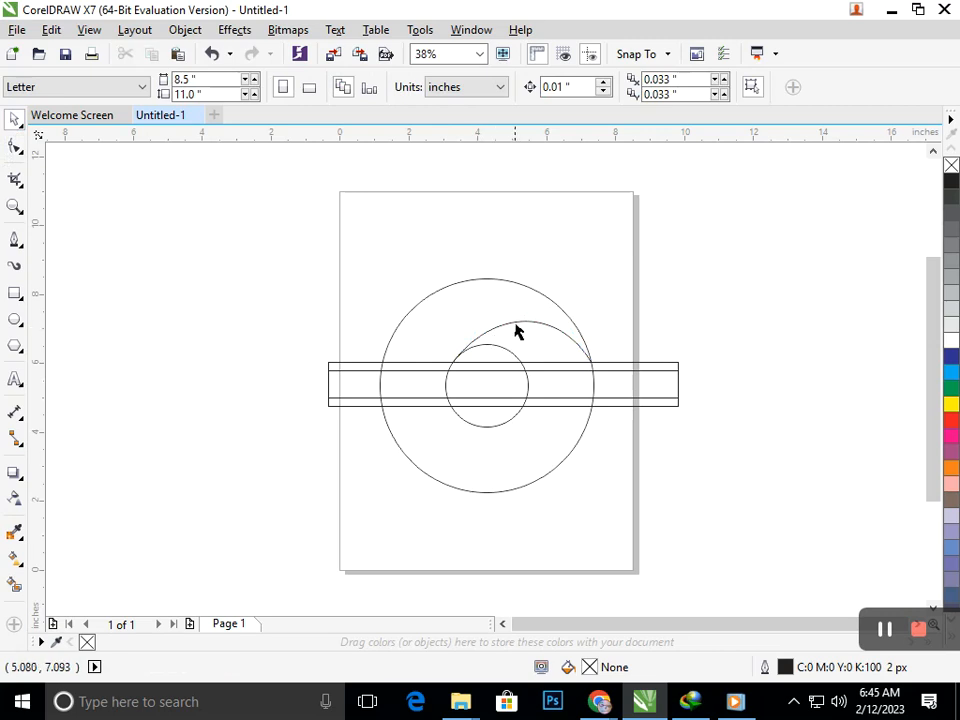
# Step: Copy the arc below, mirror the copy horizontally and vertically, and align it between the large circle's lower-left side and the small circle
pyautogui.moveTo(518, 330); pyautogui.dragTo(452, 434)
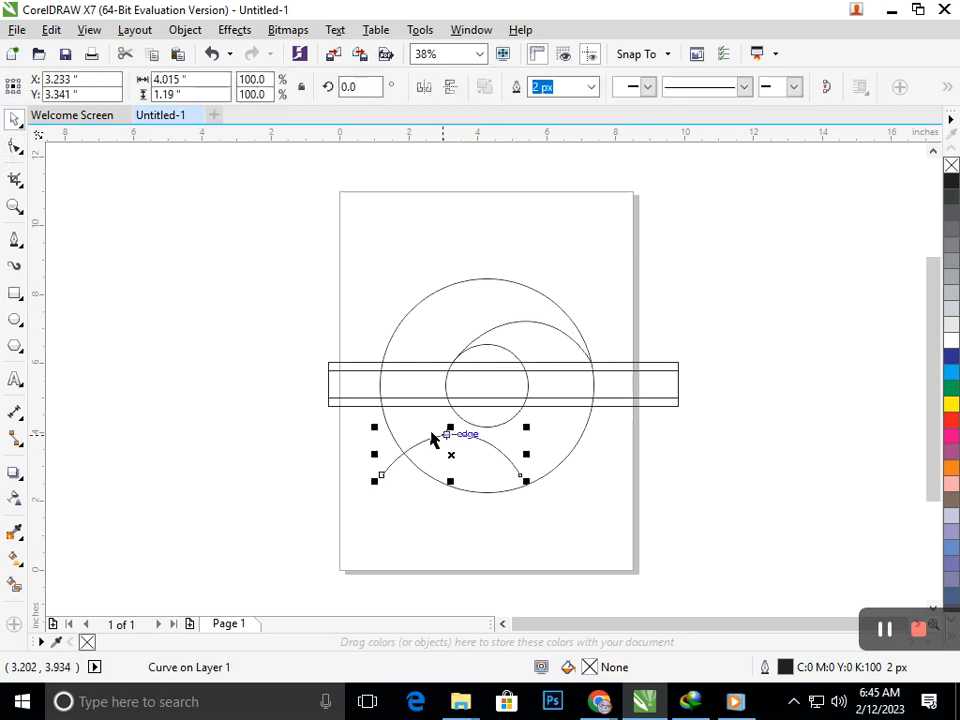
pyautogui.click(424, 87)
pyautogui.click(450, 87)
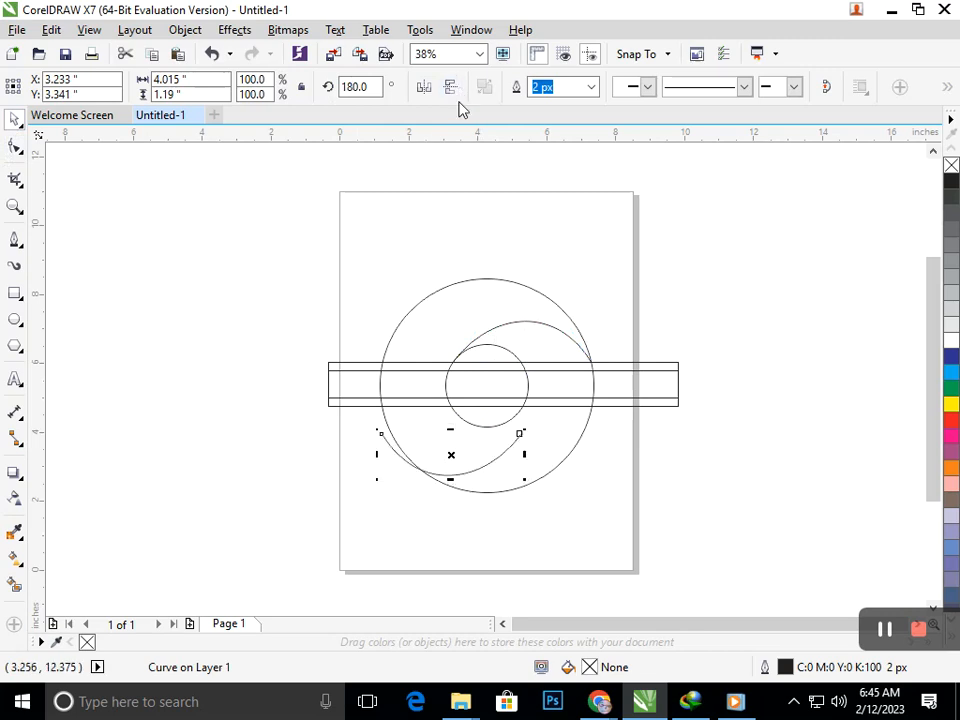
pyautogui.moveTo(436, 472); pyautogui.dragTo(437, 446)
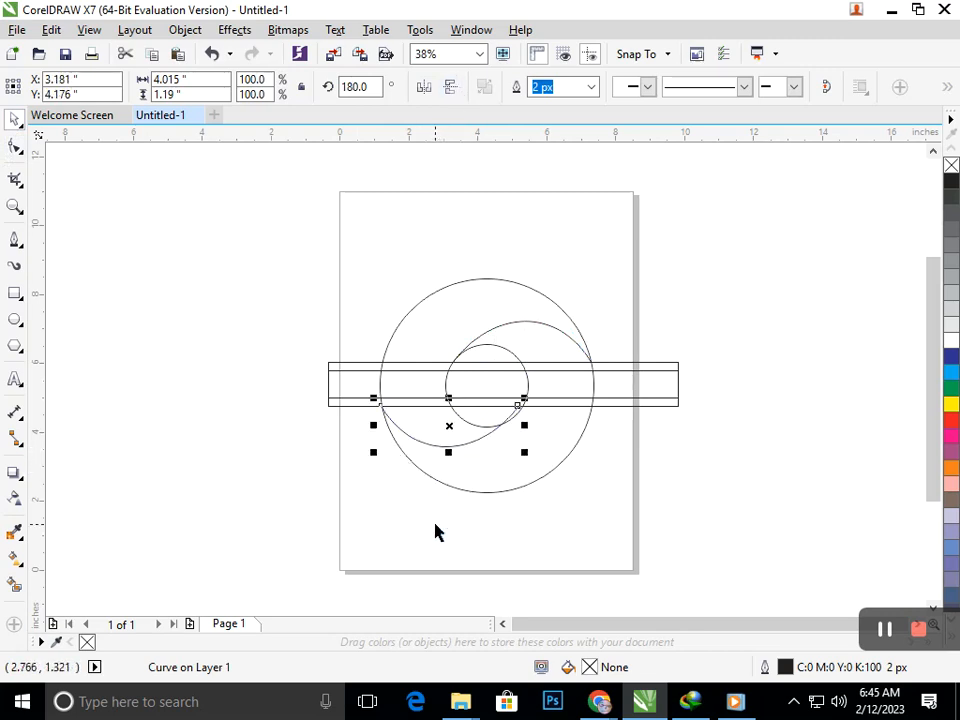
pyautogui.press('Up')
pyautogui.press('Up')
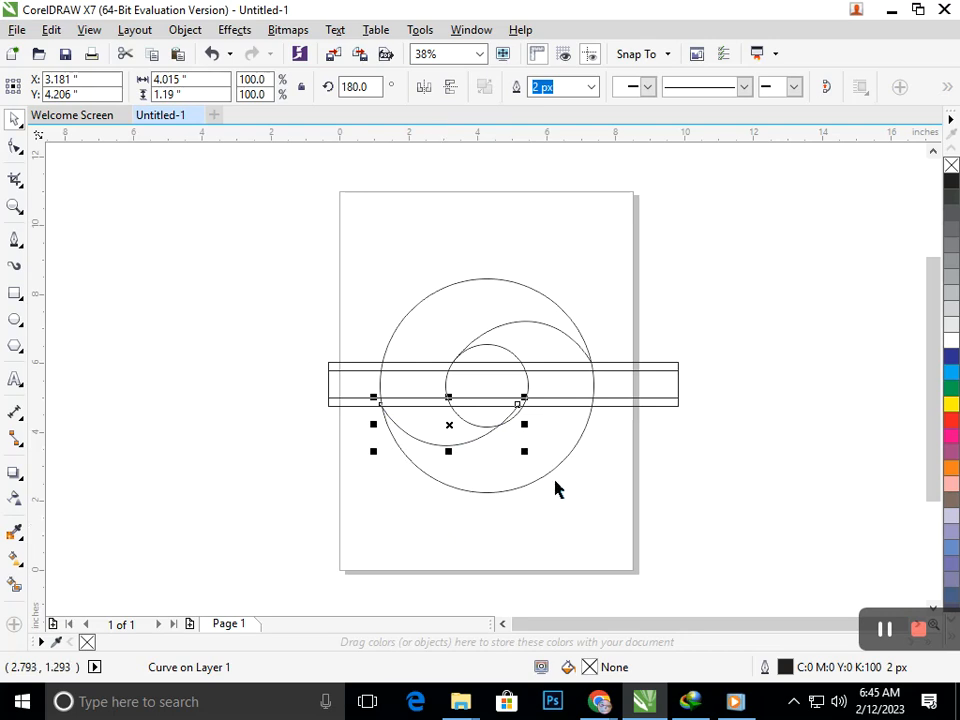
# Step: Move both end nodes of the lower arc onto the circles' intersections with the rectangle's lower edge
pyautogui.scroll(4, 482, 391)
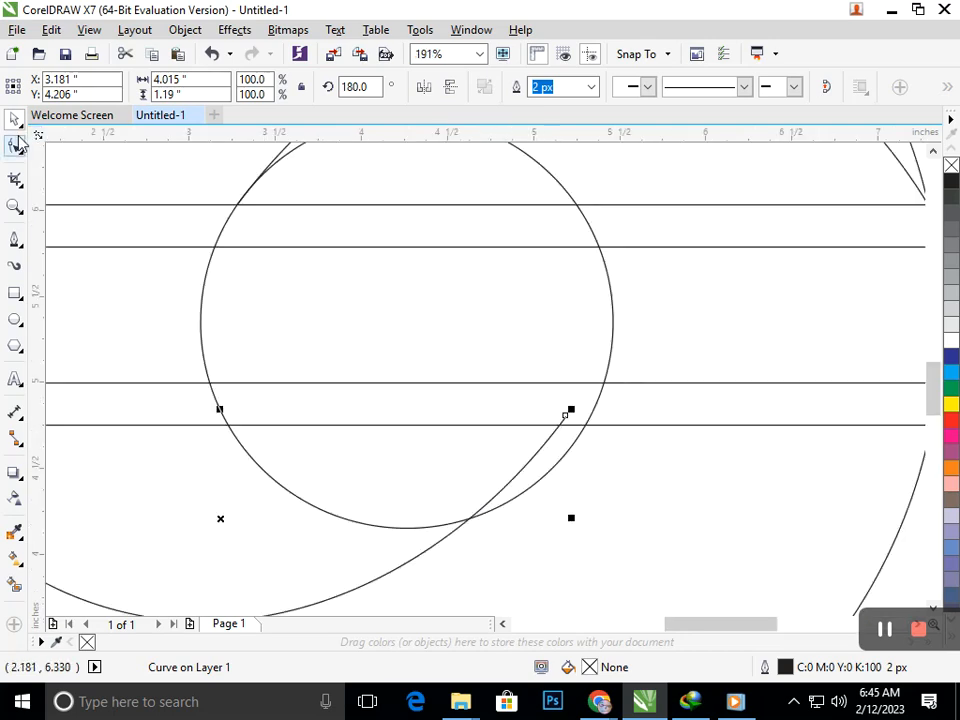
pyautogui.press('F10')
pyautogui.moveTo(572, 426); pyautogui.dragTo(589, 440)
pyautogui.scroll(-4, 497, 478)
pyautogui.scroll(4, 360, 380)
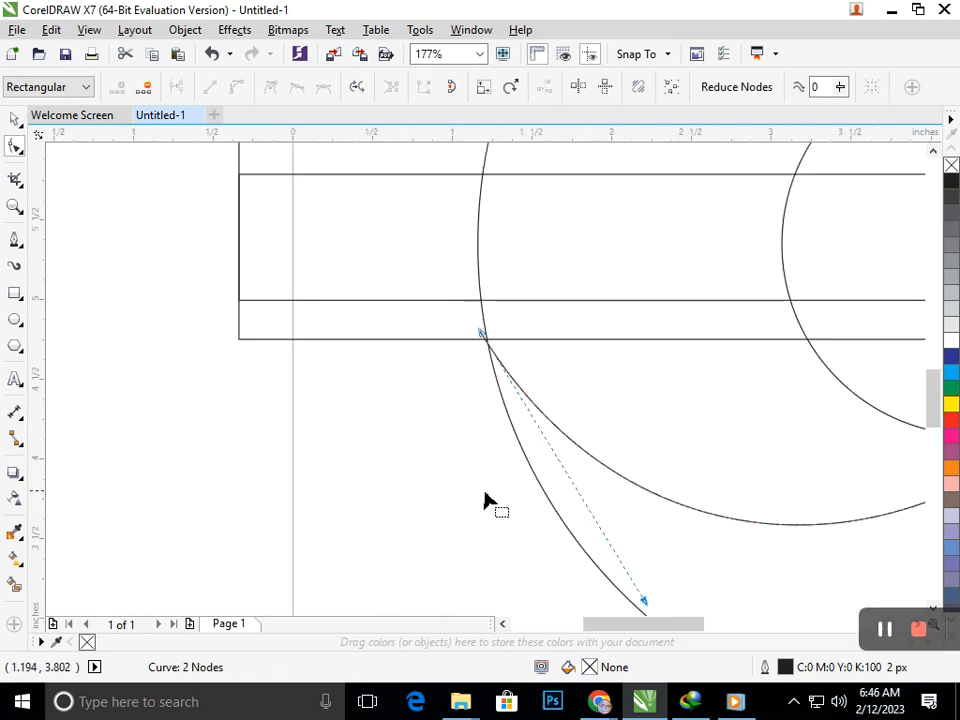
pyautogui.scroll(5, 514, 347)
pyautogui.moveTo(258, 240); pyautogui.dragTo(306, 287)
pyautogui.scroll(-9, 396, 381)
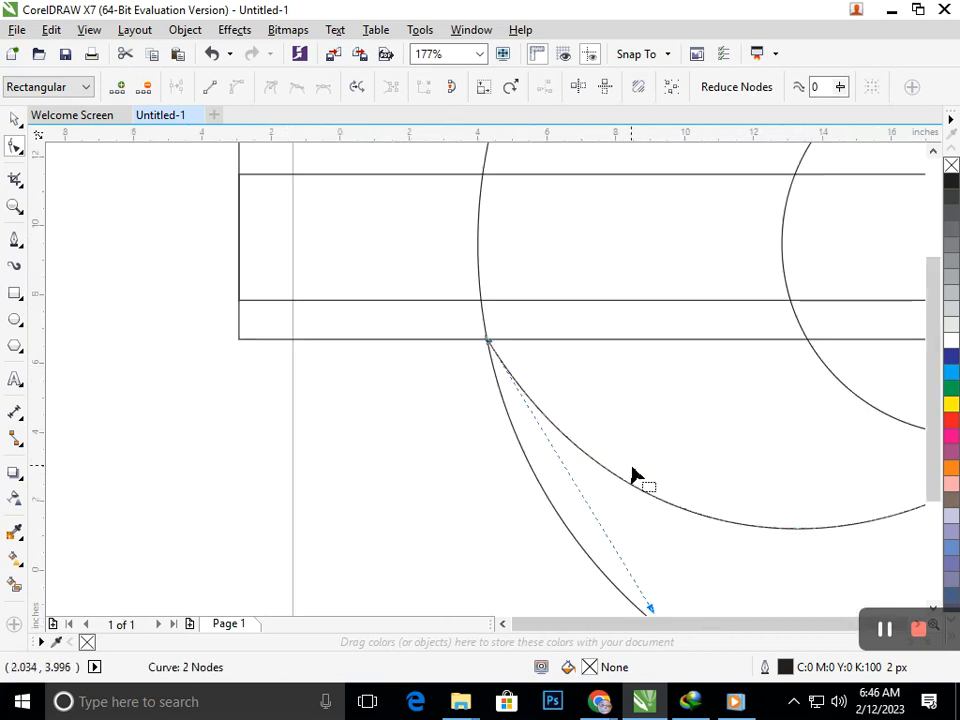
# Step: Smart Fill the upper crescent, the left-side strips, the full central band and the large lower section with blue
pyautogui.click(14, 584)
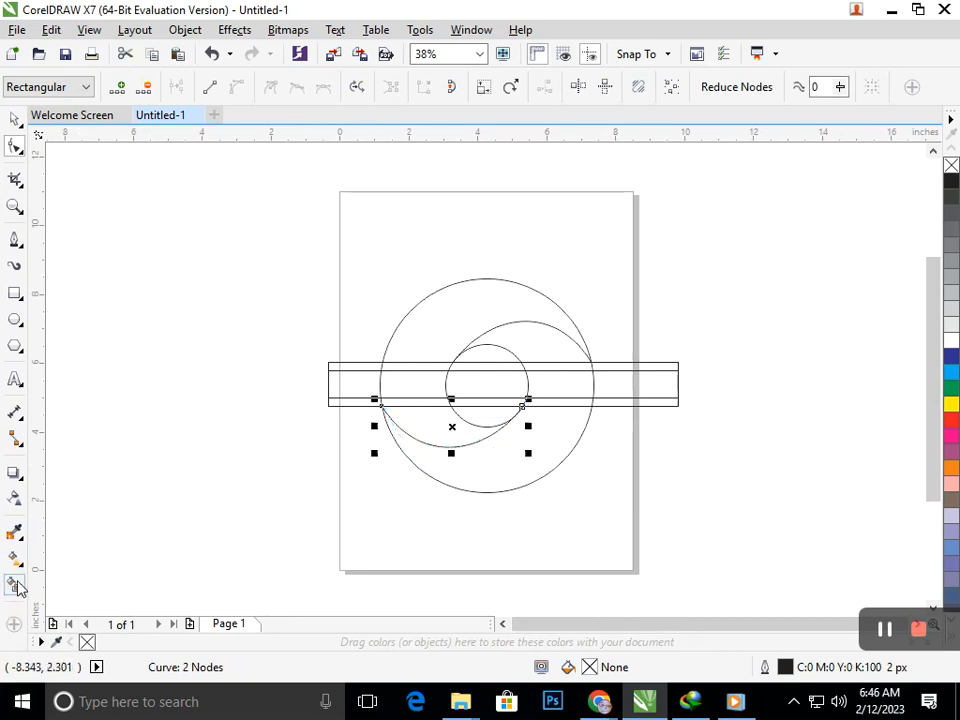
pyautogui.click(506, 318)
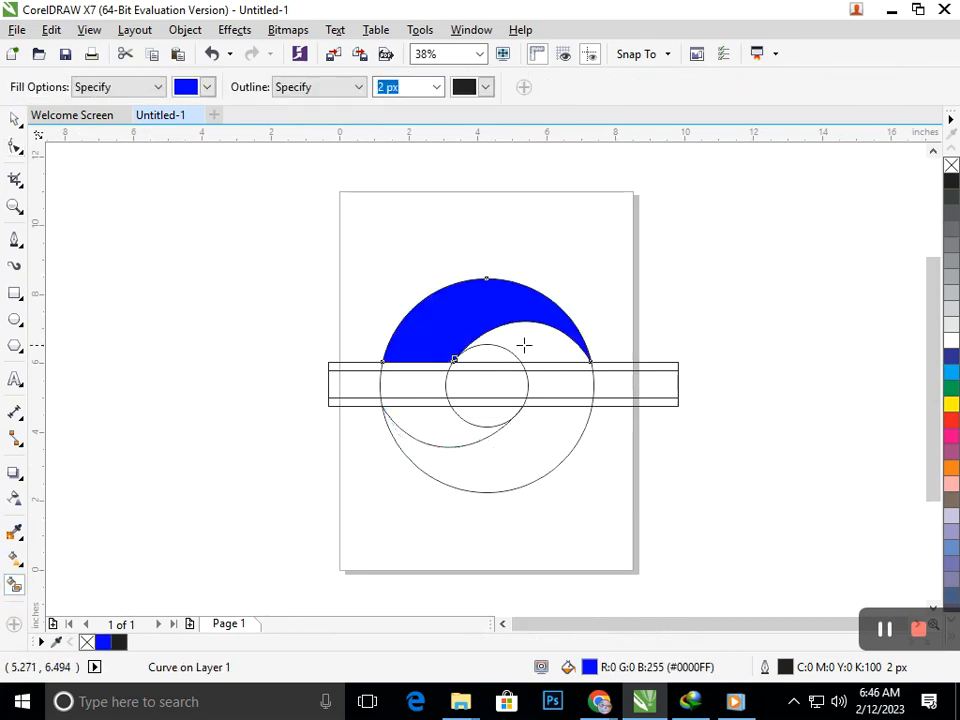
pyautogui.click(426, 387)
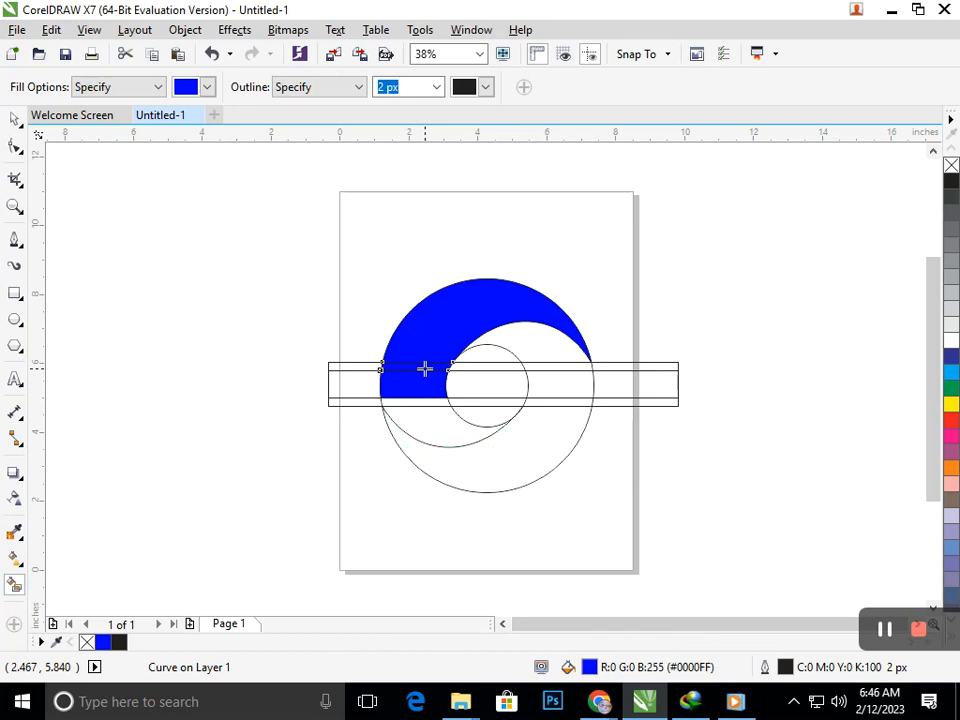
pyautogui.click(478, 381)
pyautogui.click(581, 383)
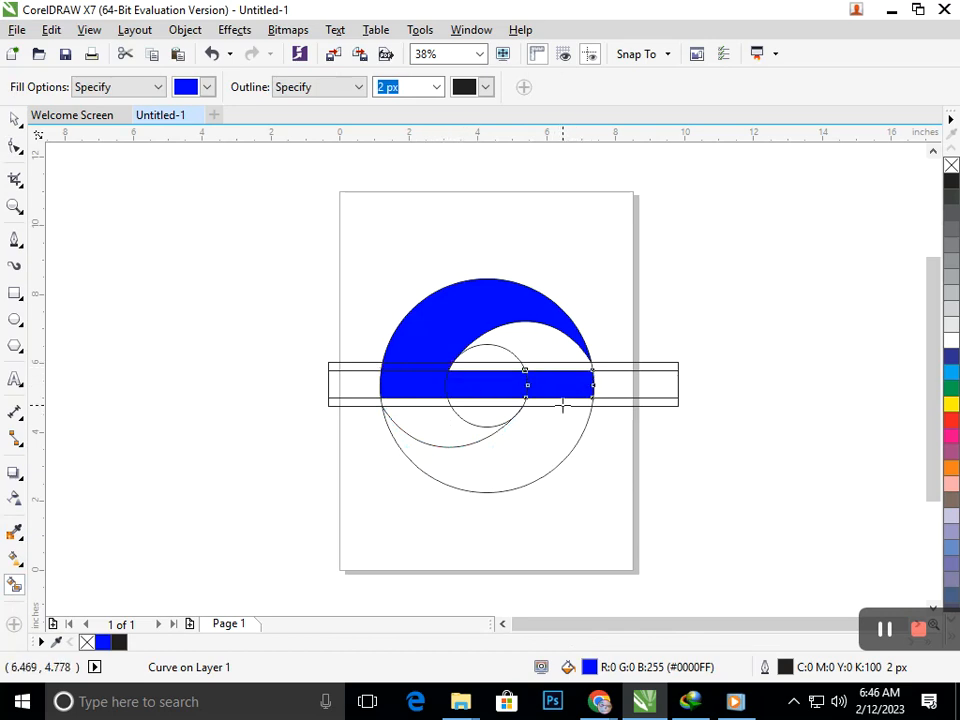
pyautogui.click(557, 424)
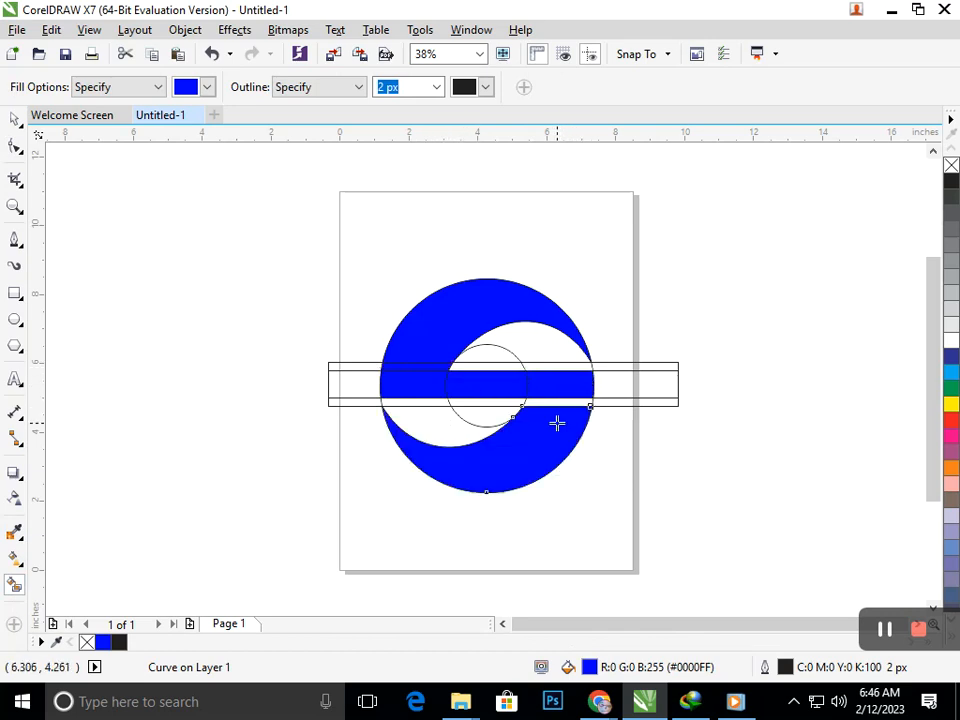
# Step: Fill the thin strip below the band's right part and the lower-left crescent with blue
pyautogui.click(450, 436)
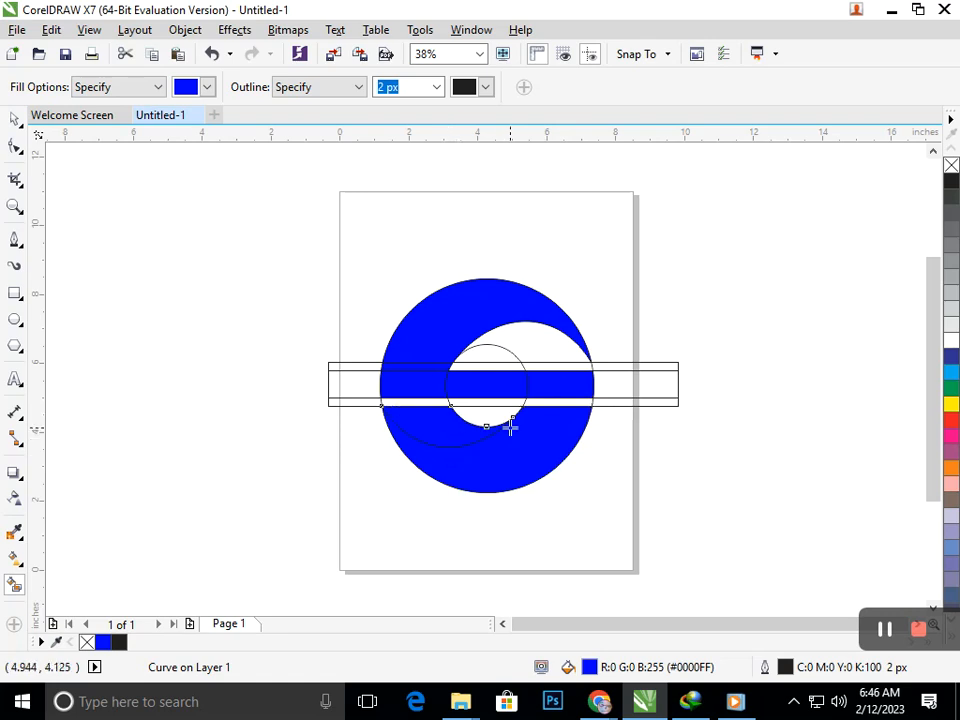
pyautogui.hotkey('ctrl', 'z')
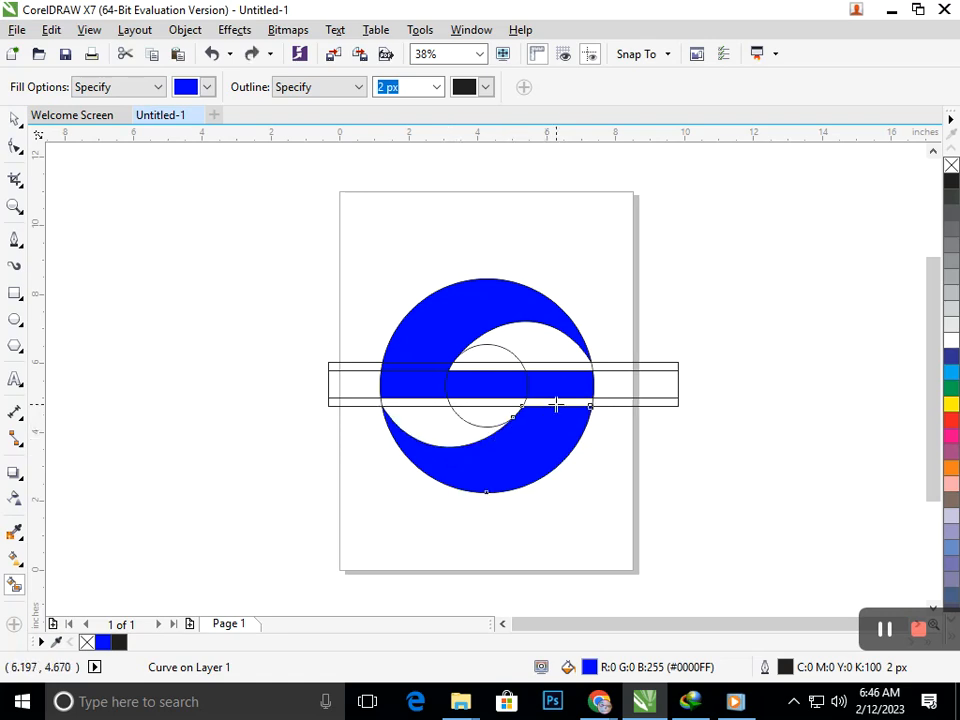
pyautogui.click(557, 404)
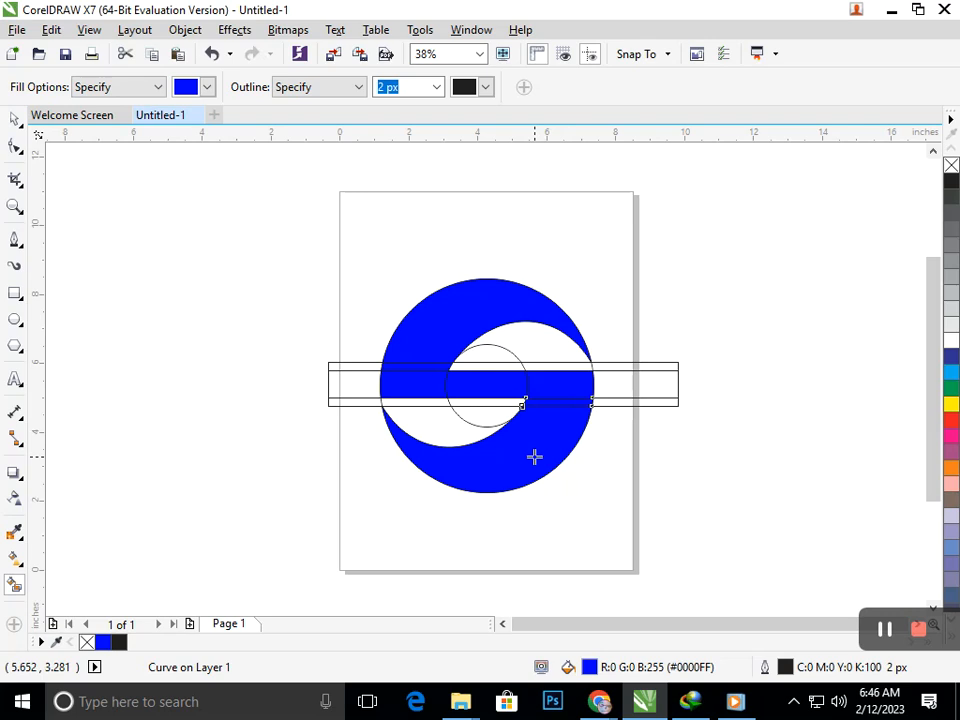
pyautogui.click(449, 436)
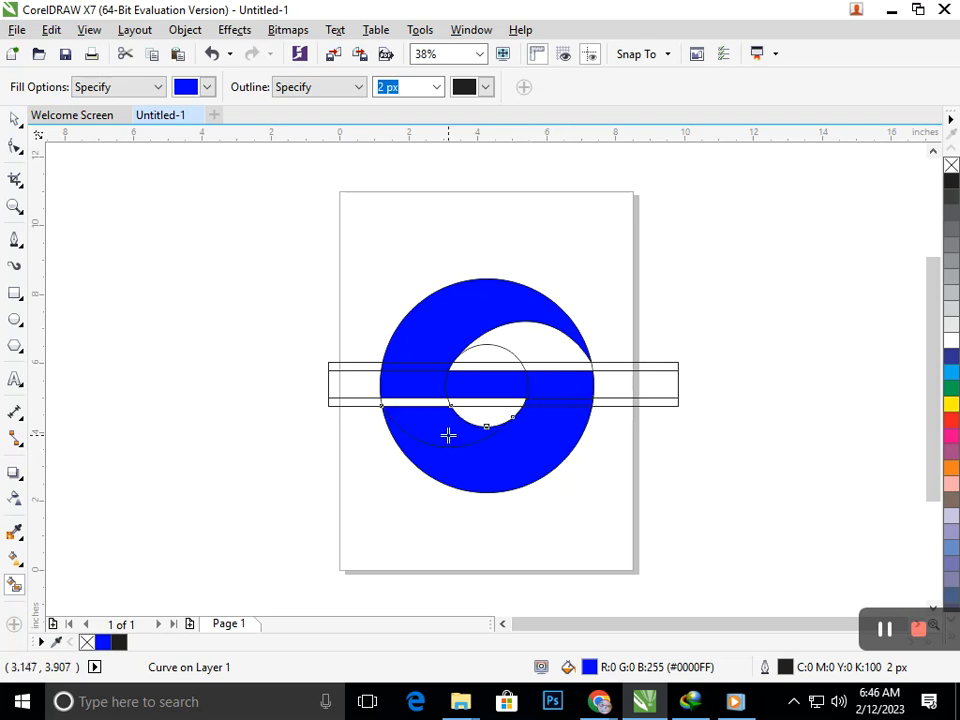
# Step: Delete both horizontal guide rectangles and the loose upper guide arc
pyautogui.press('space')
pyautogui.click(355, 381)
pyautogui.press('Delete')
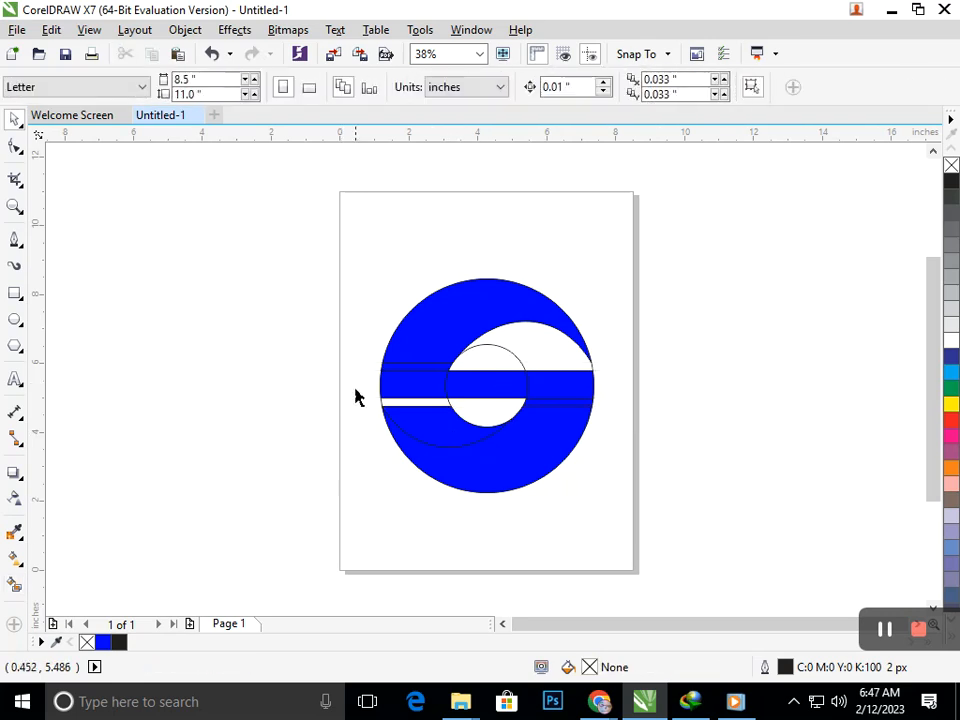
pyautogui.moveTo(313, 243); pyautogui.dragTo(398, 382)
pyautogui.moveTo(489, 355); pyautogui.dragTo(581, 349)
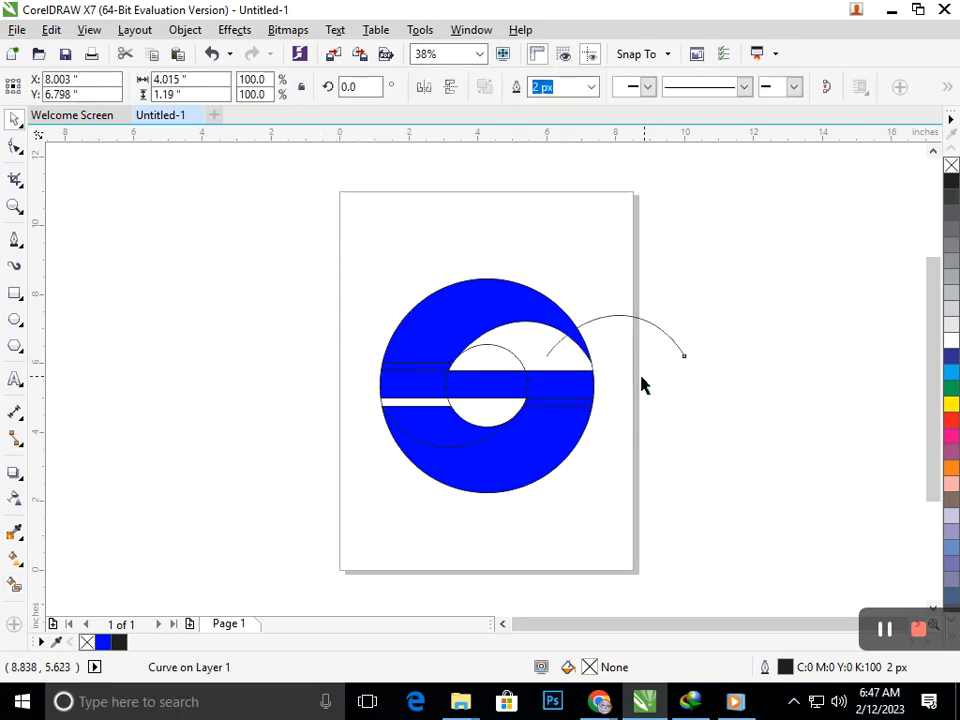
pyautogui.press('Delete')
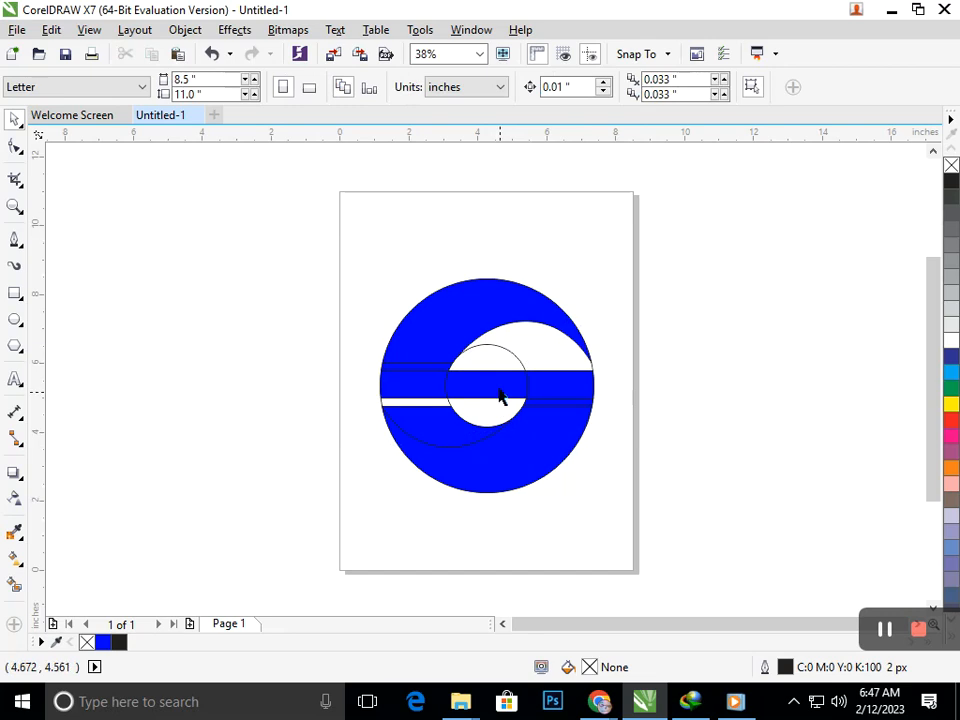
# Step: Try filling the open upper-right region with blue, and undo back to before the guide rectangles were deleted
pyautogui.click(15, 584)
pyautogui.click(537, 354)
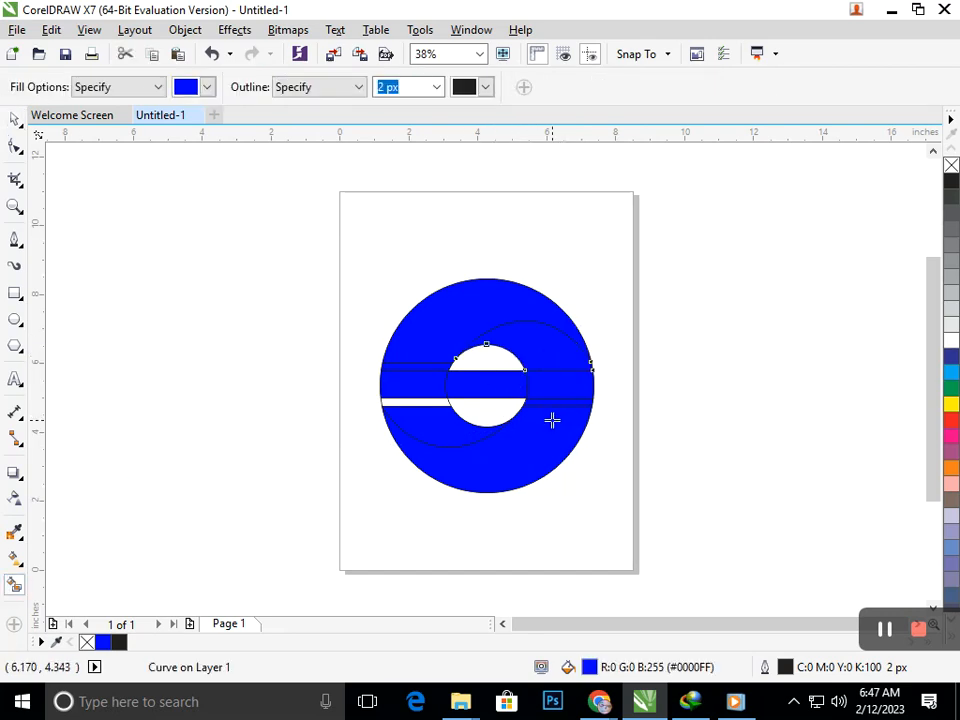
pyautogui.hotkey('ctrl', 'z')
pyautogui.hotkey('ctrl', 'z')
pyautogui.hotkey('ctrl', 'z')
pyautogui.hotkey('ctrl', 'z')
pyautogui.hotkey('ctrl', 'z')
# Step: Smart Fill the crescent between the upper arc and the small circle, above the rectangle's upper edge, with blue
pyautogui.click(549, 346)
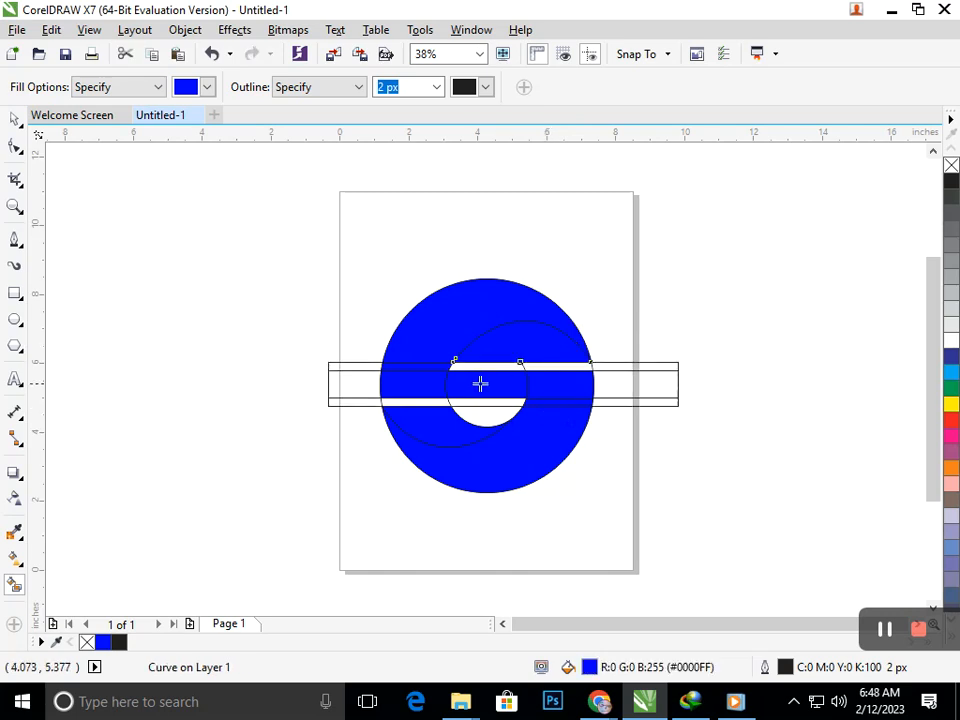
pyautogui.hotkey('ctrl', 'z')
pyautogui.click(544, 345)
pyautogui.hotkey('ctrl', 'z')
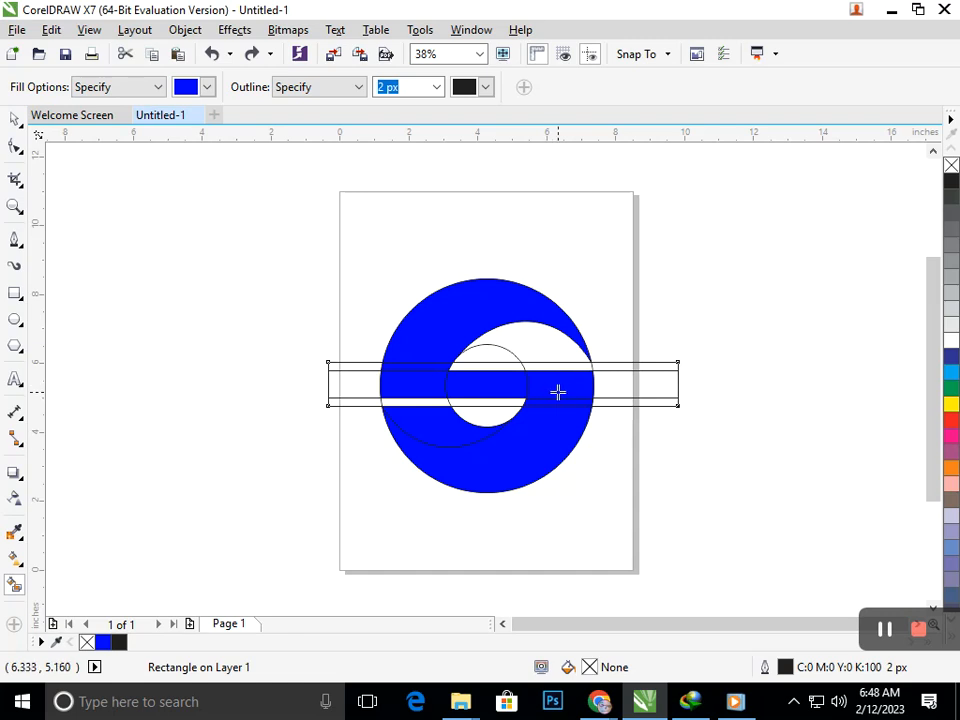
pyautogui.click(558, 392)
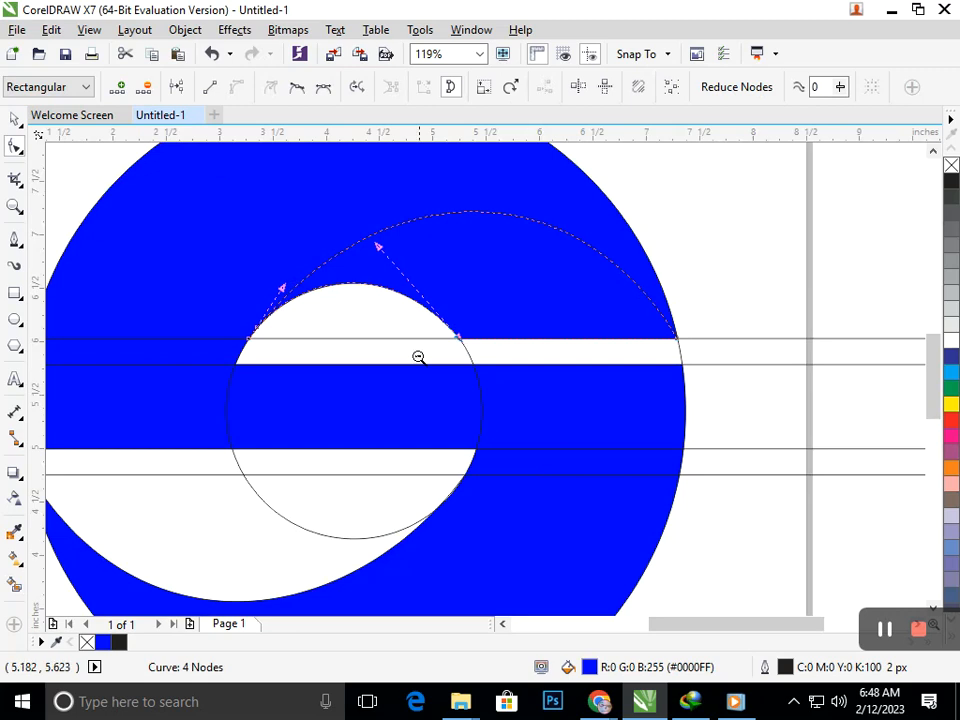
pyautogui.scroll(-3, 419, 357)
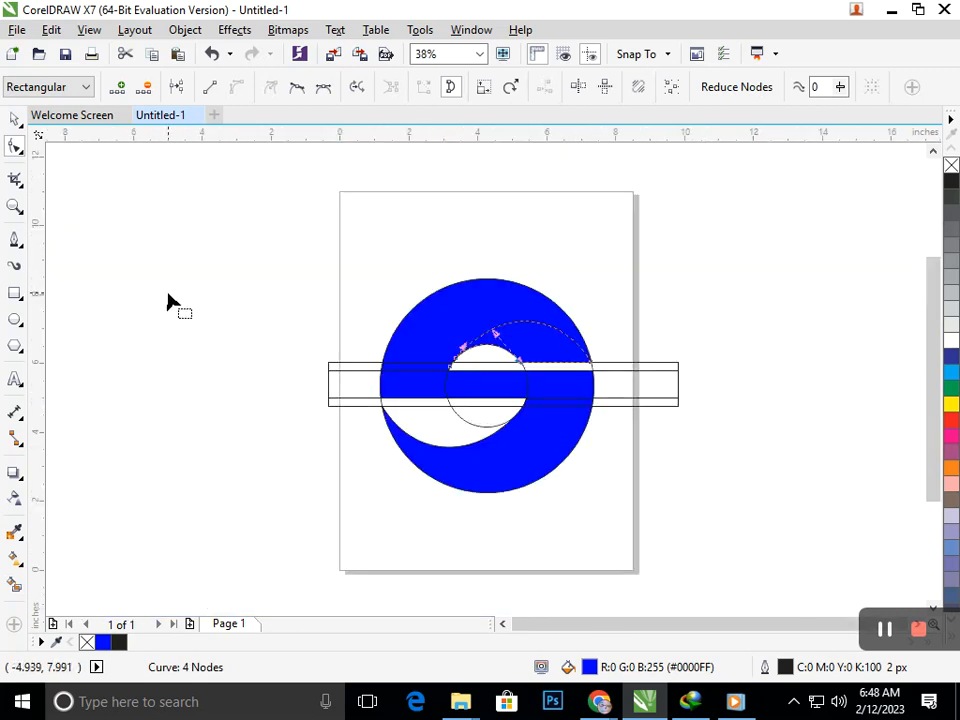
pyautogui.click(17, 121)
pyautogui.click(156, 316)
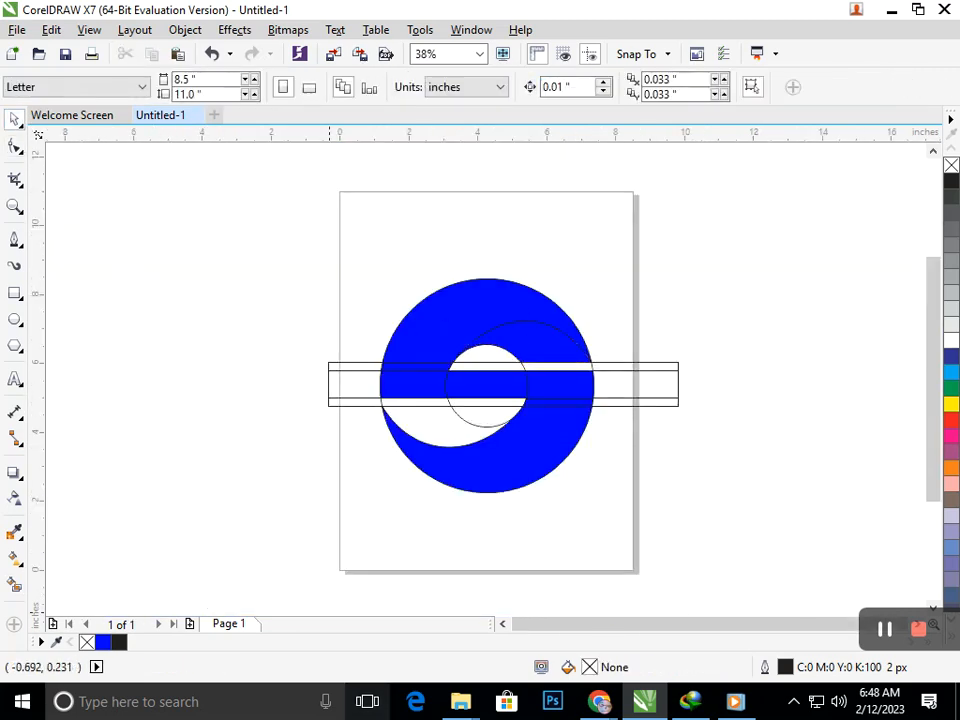
# Step: Fill the lower-left crescent with blue and delete both horizontal guide rectangles
pyautogui.click(14, 586)
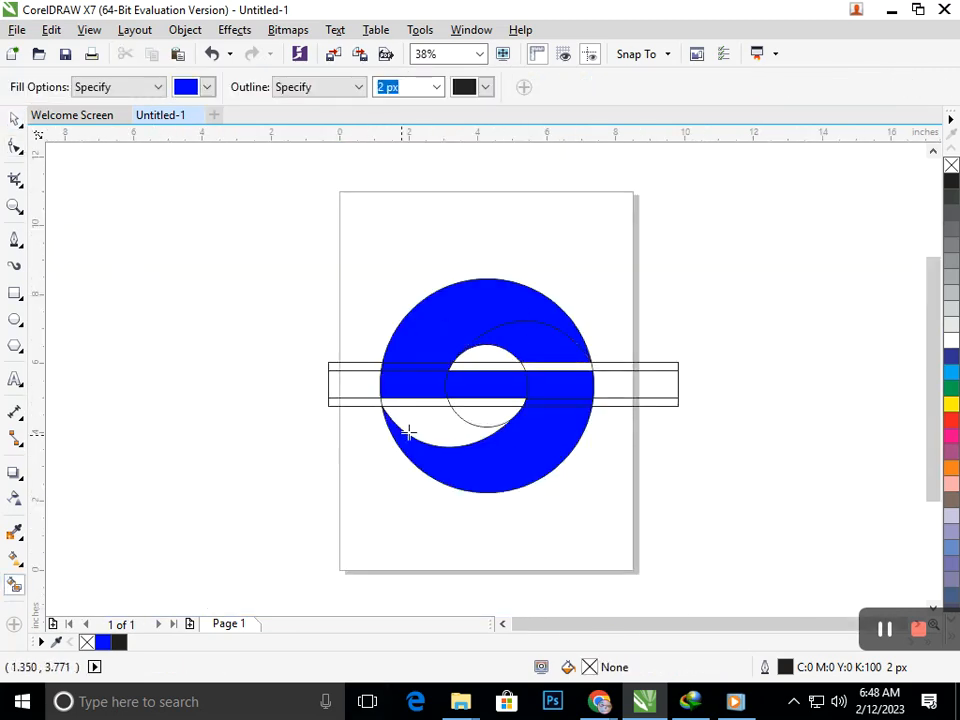
pyautogui.click(433, 424)
pyautogui.click(14, 120)
pyautogui.click(343, 409)
pyautogui.click(344, 403)
pyautogui.press('Delete')
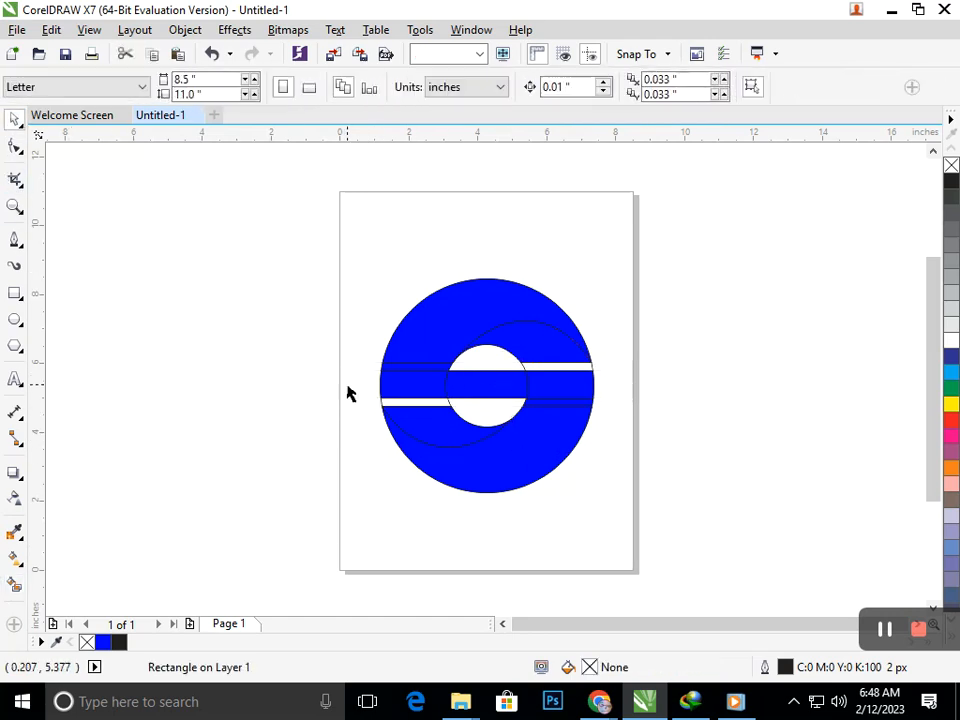
pyautogui.moveTo(355, 303); pyautogui.dragTo(572, 450)
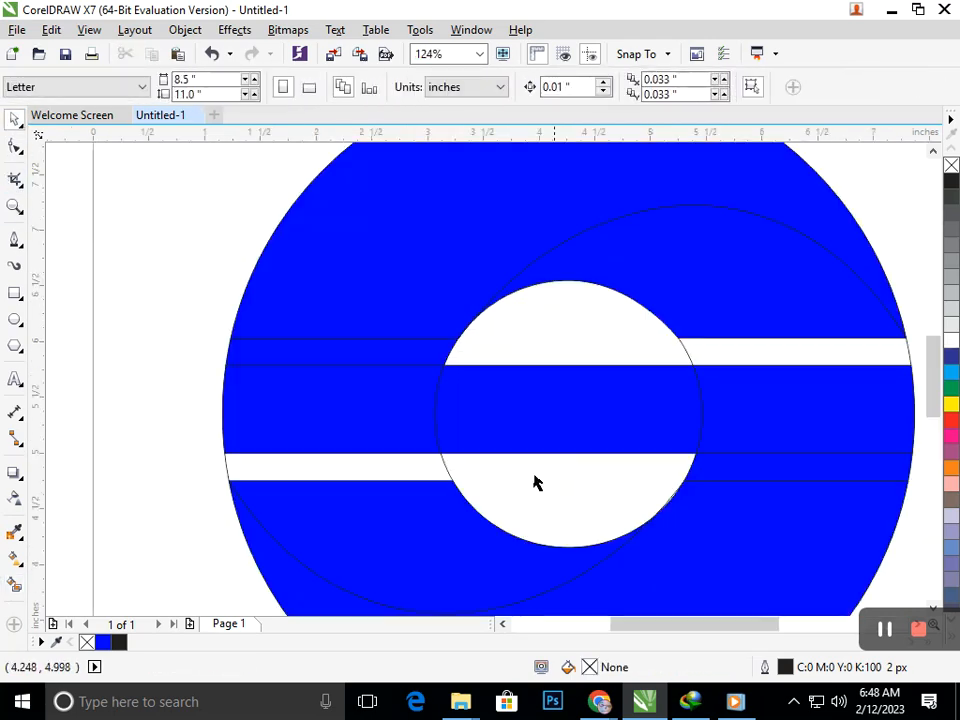
# Step: Weld the large upper piece, the thin left strip and the central bar piece into one blue shape
pyautogui.click(366, 360)
pyautogui.keyDown('shift'); pyautogui.click(366, 403); pyautogui.keyUp('shift')
pyautogui.keyDown('shift'); pyautogui.click(363, 409); pyautogui.keyUp('shift')
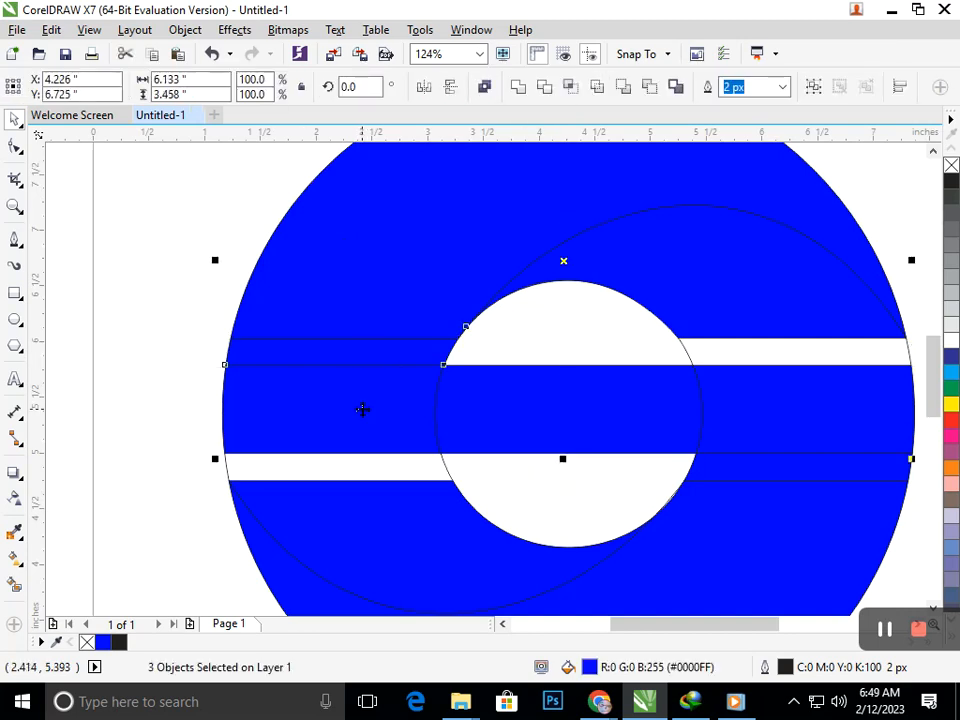
pyautogui.click(518, 88)
pyautogui.press('F3')
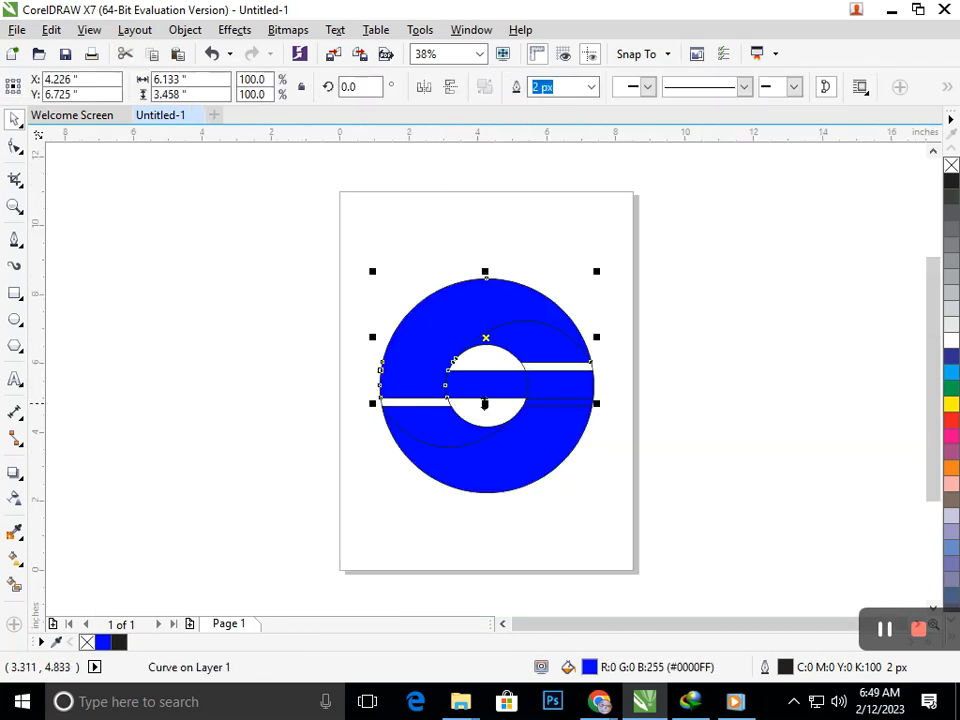
pyautogui.click(637, 442)
pyautogui.moveTo(559, 384); pyautogui.dragTo(566, 360)
pyautogui.hotkey('ctrl', 'z')
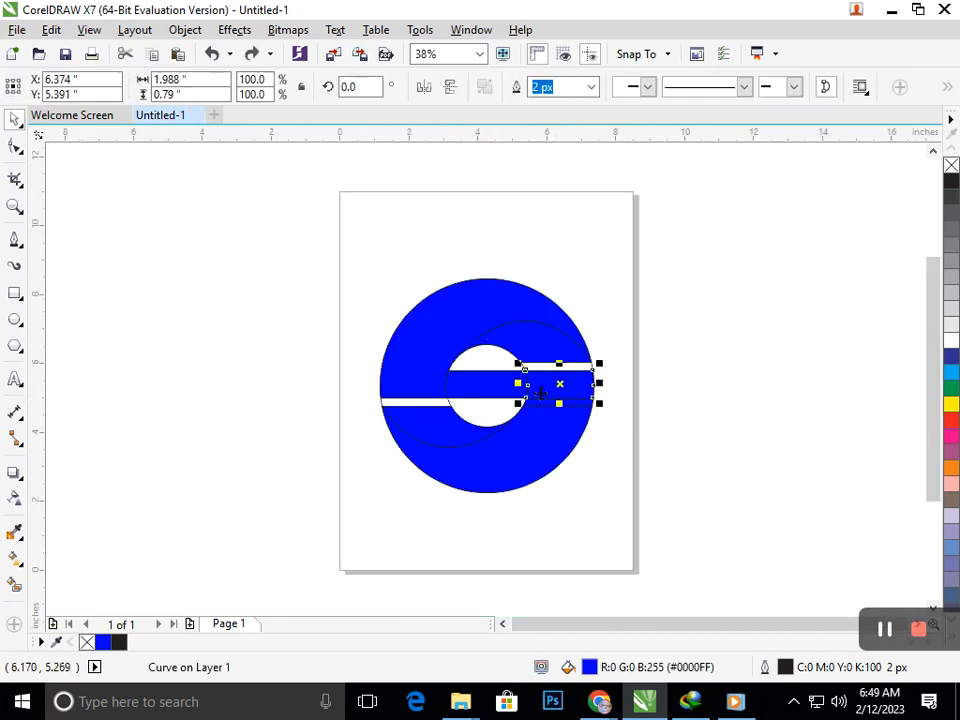
# Step: Weld the large lower piece, the thin right strip and the right bar piece into one blue shape
pyautogui.click(631, 446)
pyautogui.scroll(4, 595, 425)
pyautogui.click(490, 406)
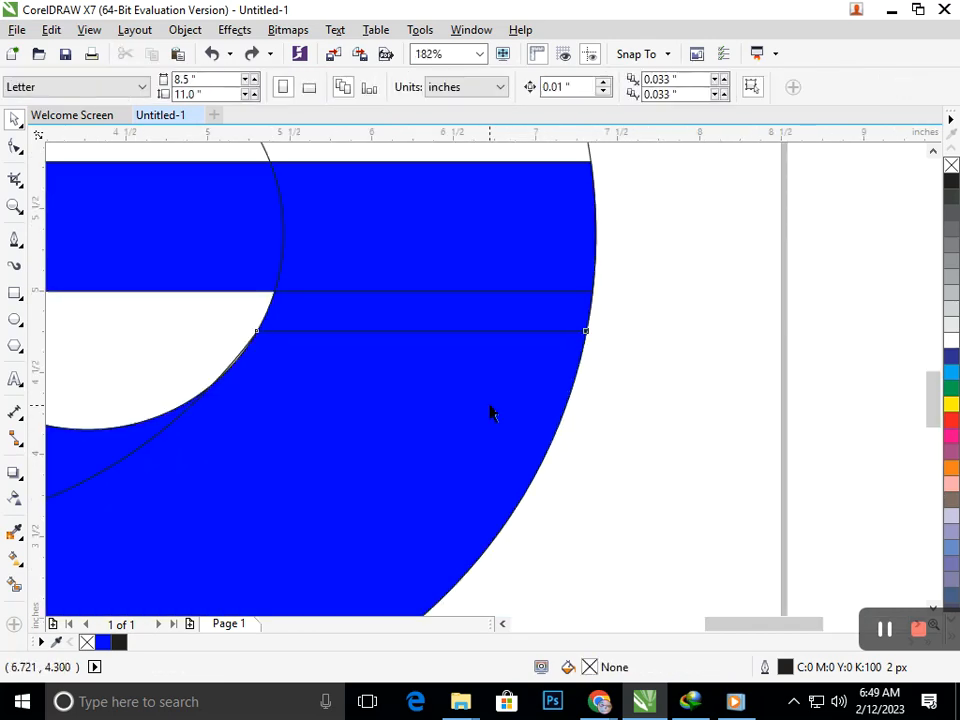
pyautogui.keyDown('shift'); pyautogui.click(486, 314); pyautogui.keyUp('shift')
pyautogui.keyDown('shift'); pyautogui.click(478, 261); pyautogui.keyUp('shift')
pyautogui.click(540, 88)
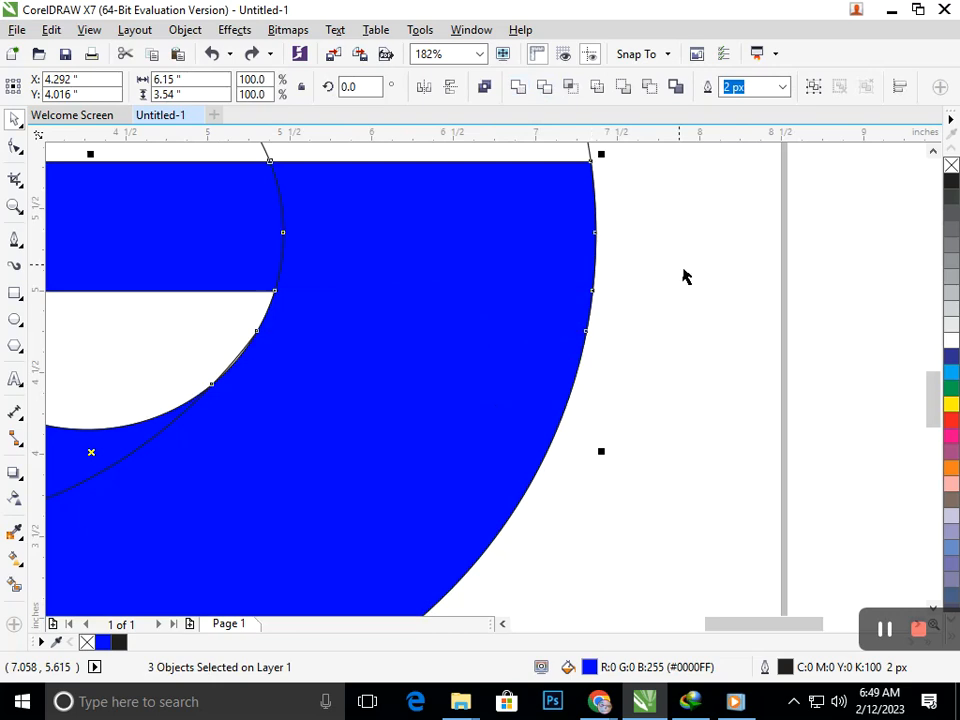
pyautogui.click(679, 272)
pyautogui.scroll(-4, 480, 409)
pyautogui.moveTo(563, 431); pyautogui.dragTo(621, 456)
pyautogui.hotkey('ctrl', 'z')
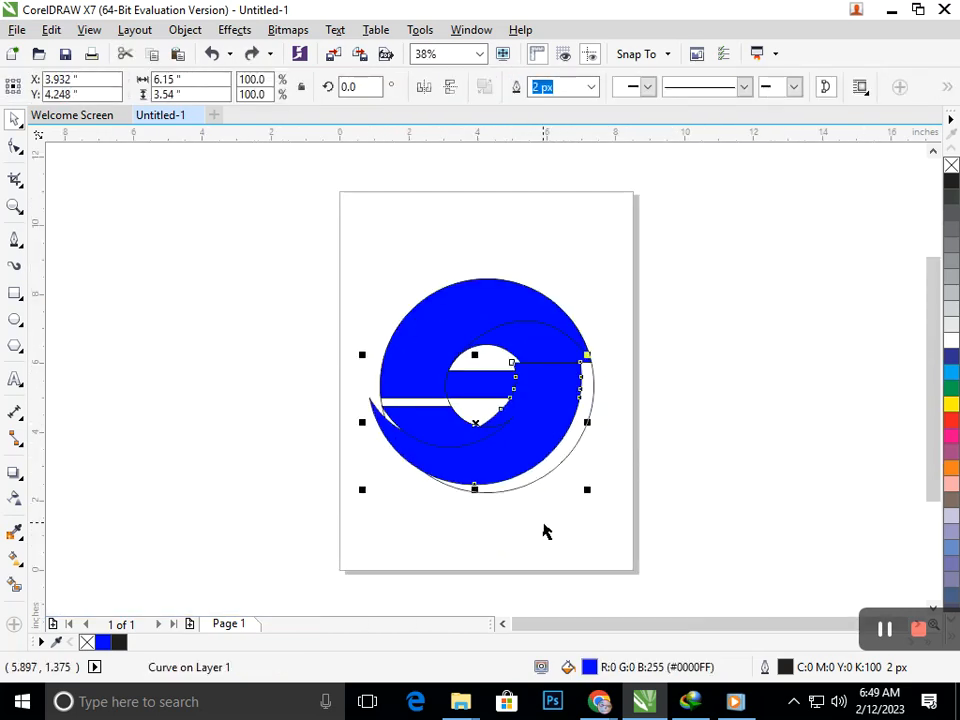
pyautogui.hotkey('ctrl', 'shift', 'z')
pyautogui.hotkey('ctrl', 'z')
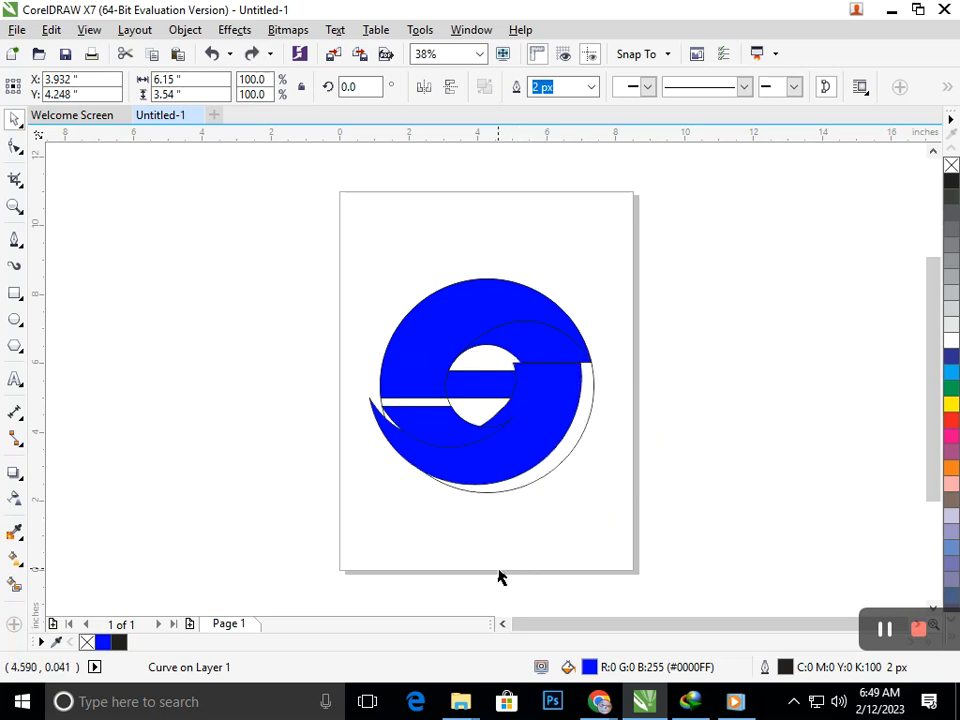
pyautogui.click(522, 509)
pyautogui.moveTo(542, 474); pyautogui.dragTo(579, 481)
pyautogui.hotkey('ctrl', 'z')
pyautogui.click(536, 536)
# Step: Try applying a vertical black-to-white linear fountain fill to the whole artwork including the circles, and undo it
pyautogui.moveTo(345, 219); pyautogui.dragTo(691, 570)
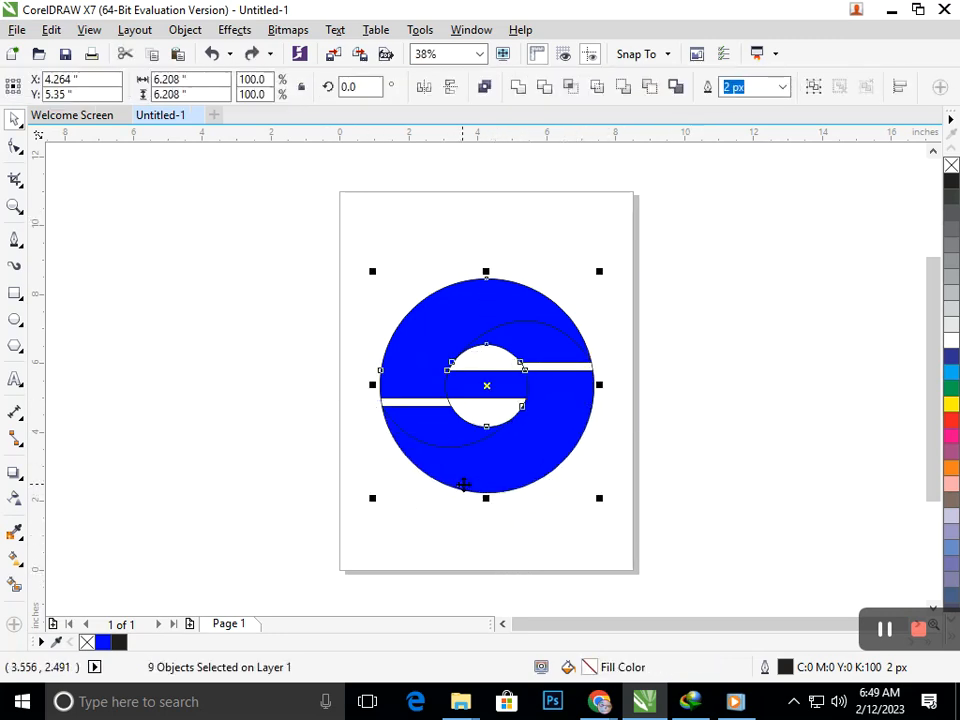
pyautogui.click(20, 562)
pyautogui.click(86, 558)
pyautogui.moveTo(510, 380); pyautogui.dragTo(503, 536)
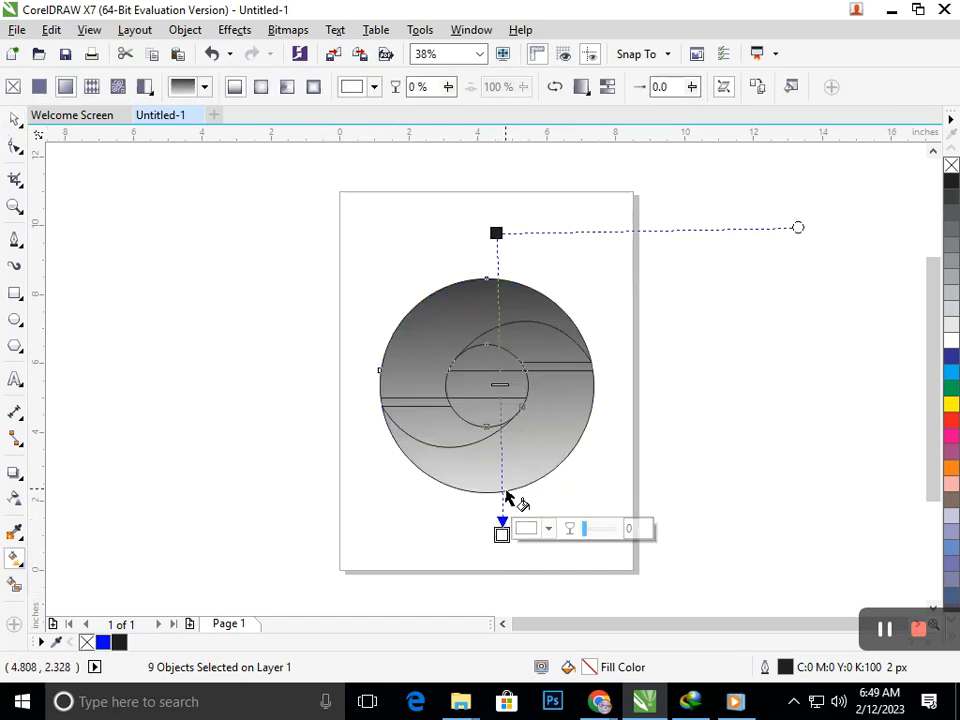
pyautogui.click(15, 119)
pyautogui.click(245, 427)
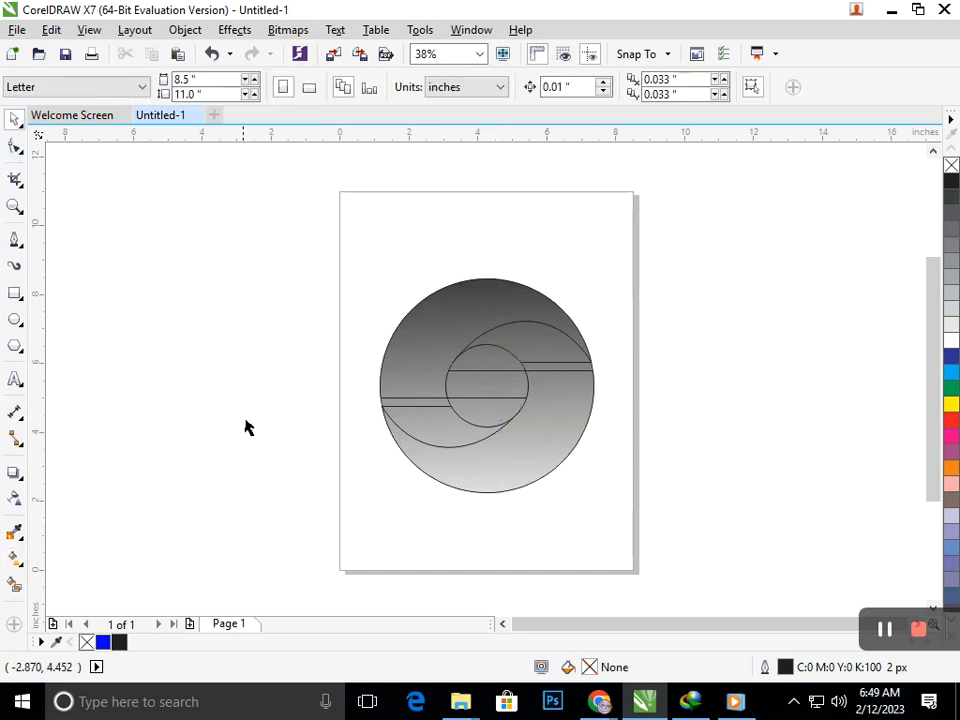
pyautogui.hotkey('ctrl', 'z')
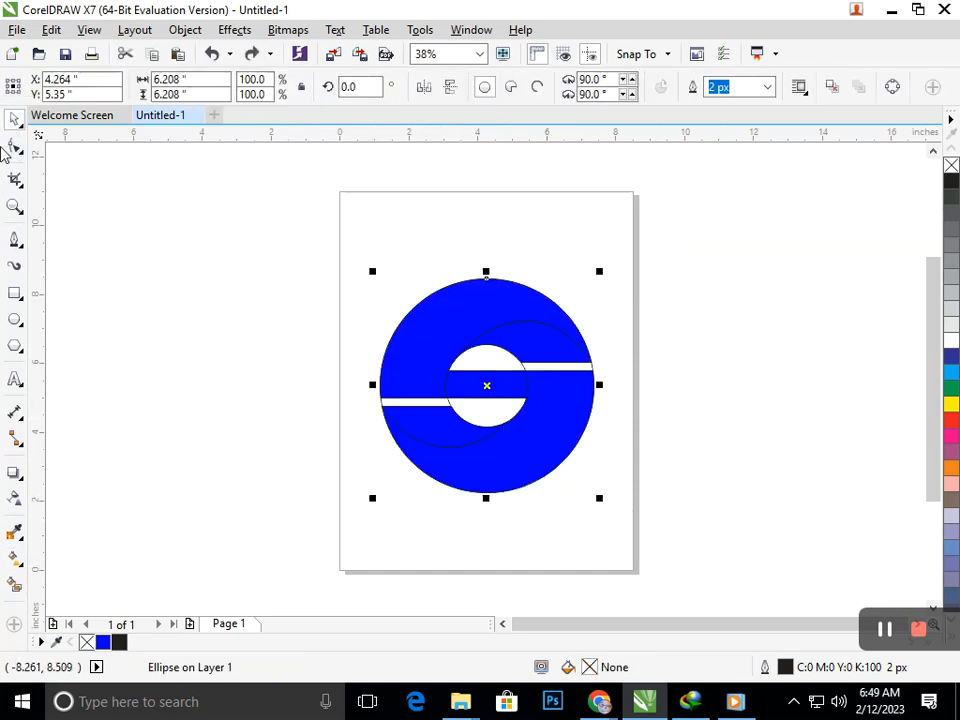
# Step: Select the five blue filled pieces together and move them off the page, clear of the construction circles and arcs
pyautogui.moveTo(461, 317); pyautogui.dragTo(323, 323)
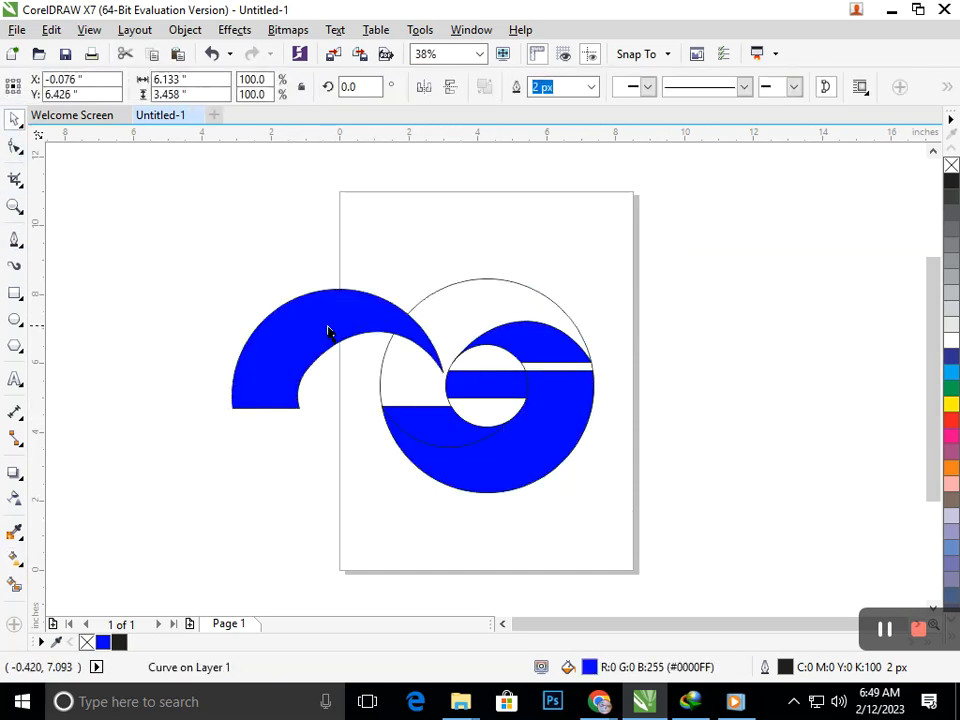
pyautogui.hotkey('ctrl', 'z')
pyautogui.keyDown('shift'); pyautogui.click(540, 389); pyautogui.keyUp('shift')
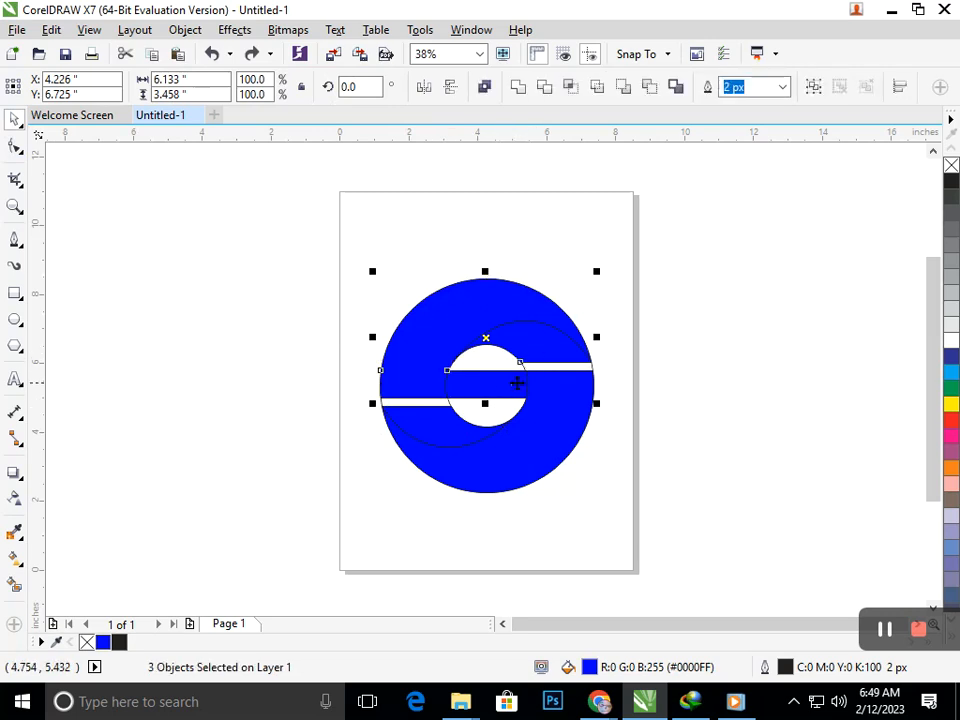
pyautogui.keyDown('shift'); pyautogui.click(489, 431); pyautogui.keyUp('shift')
pyautogui.keyDown('shift'); pyautogui.click(450, 444); pyautogui.keyUp('shift')
pyautogui.moveTo(450, 444); pyautogui.dragTo(205, 443)
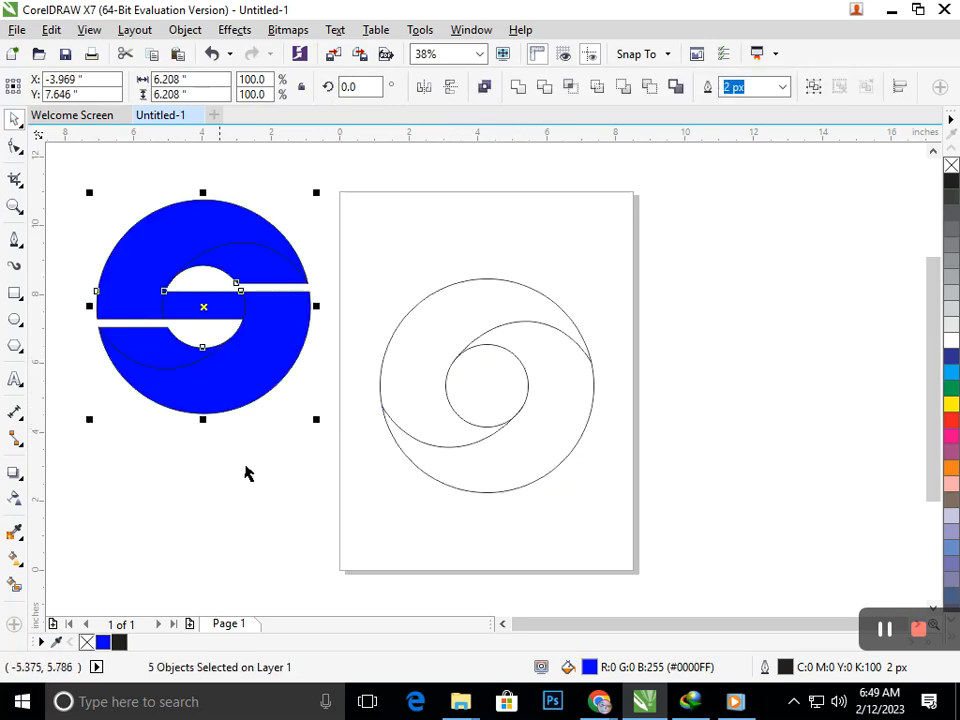
# Step: Delete the leftover construction circles and arcs, and move the blue logo back onto the page
pyautogui.click(345, 264)
pyautogui.moveTo(345, 264); pyautogui.dragTo(771, 611)
pyautogui.press('Delete')
pyautogui.moveTo(73, 186); pyautogui.dragTo(447, 509)
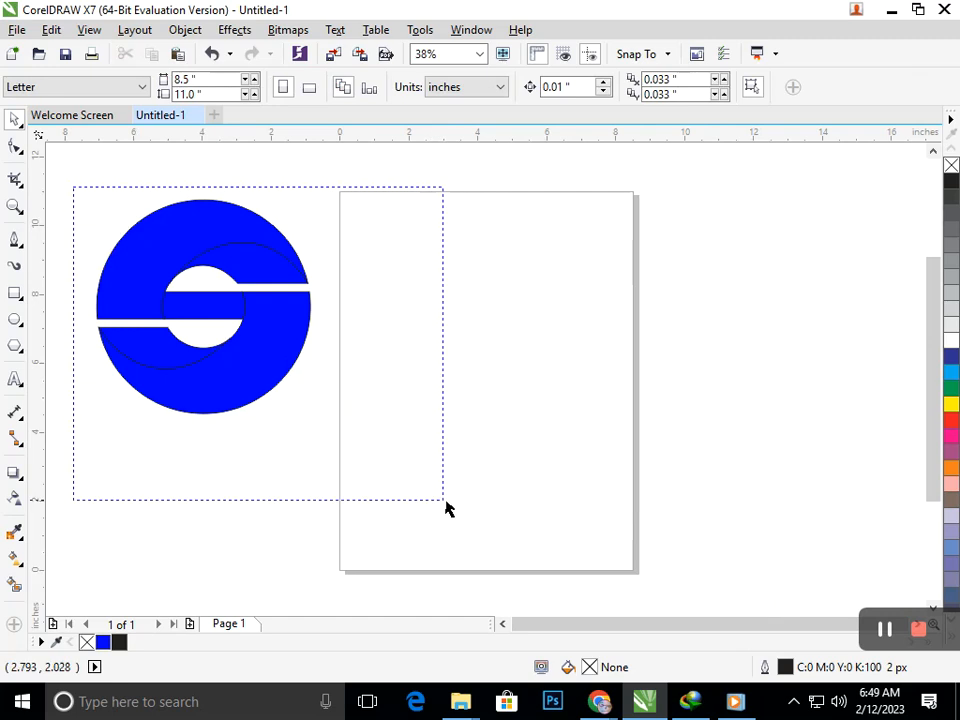
pyautogui.moveTo(255, 379); pyautogui.dragTo(544, 427)
# Step: Apply a linear blue-to-white fountain fill running vertically from above to below all five logo pieces
pyautogui.click(338, 224)
pyautogui.moveTo(338, 224); pyautogui.dragTo(656, 540)
pyautogui.click(24, 568)
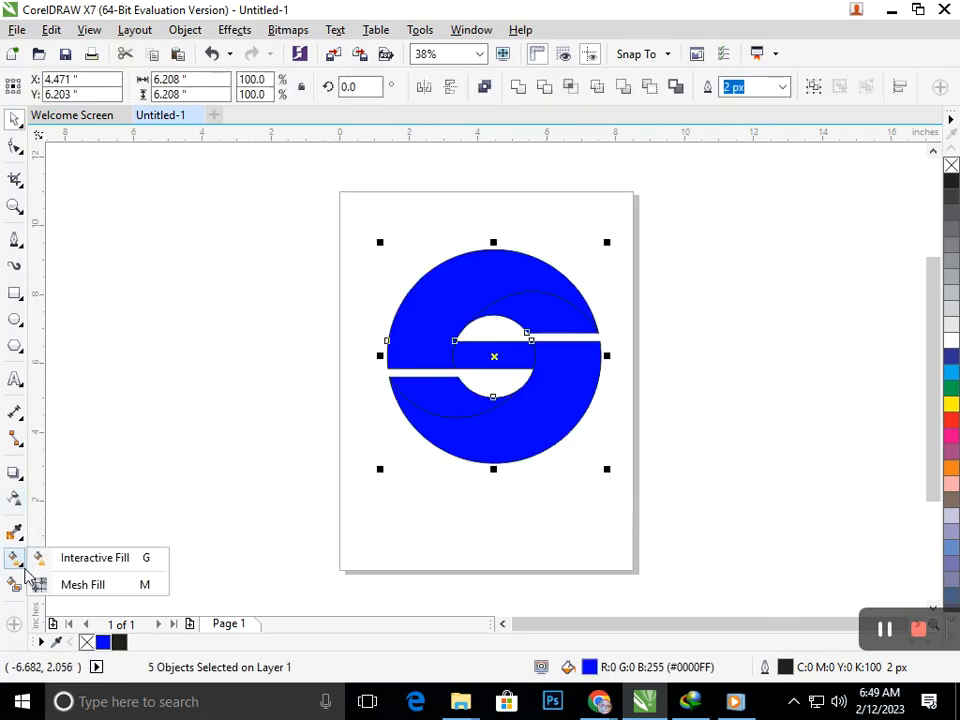
pyautogui.click(88, 558)
pyautogui.moveTo(465, 216); pyautogui.dragTo(468, 526)
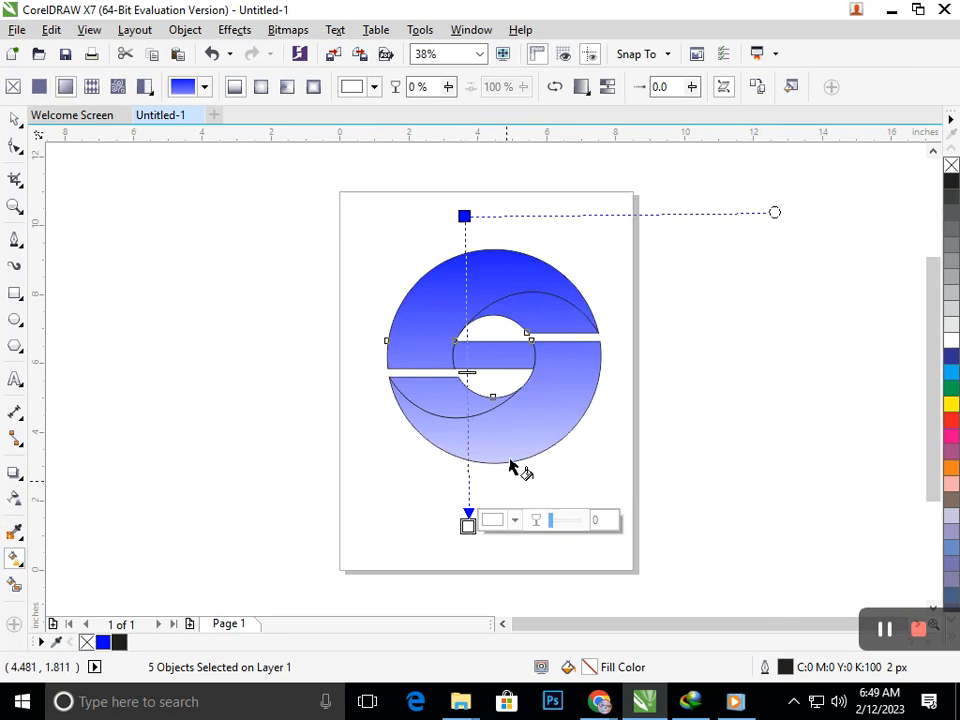
pyautogui.moveTo(465, 216); pyautogui.dragTo(489, 226)
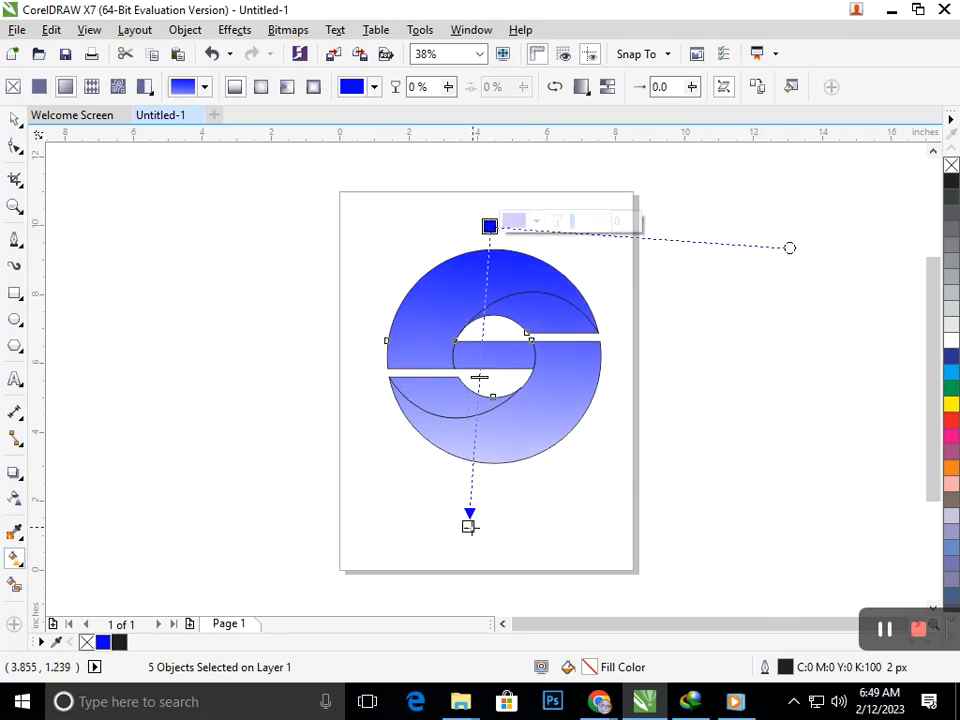
pyautogui.moveTo(468, 526); pyautogui.dragTo(496, 530)
# Step: Change the upper colour node of the fountain fill from blue to a dark grey
pyautogui.click(489, 226)
pyautogui.click(520, 220)
pyautogui.click(518, 386)
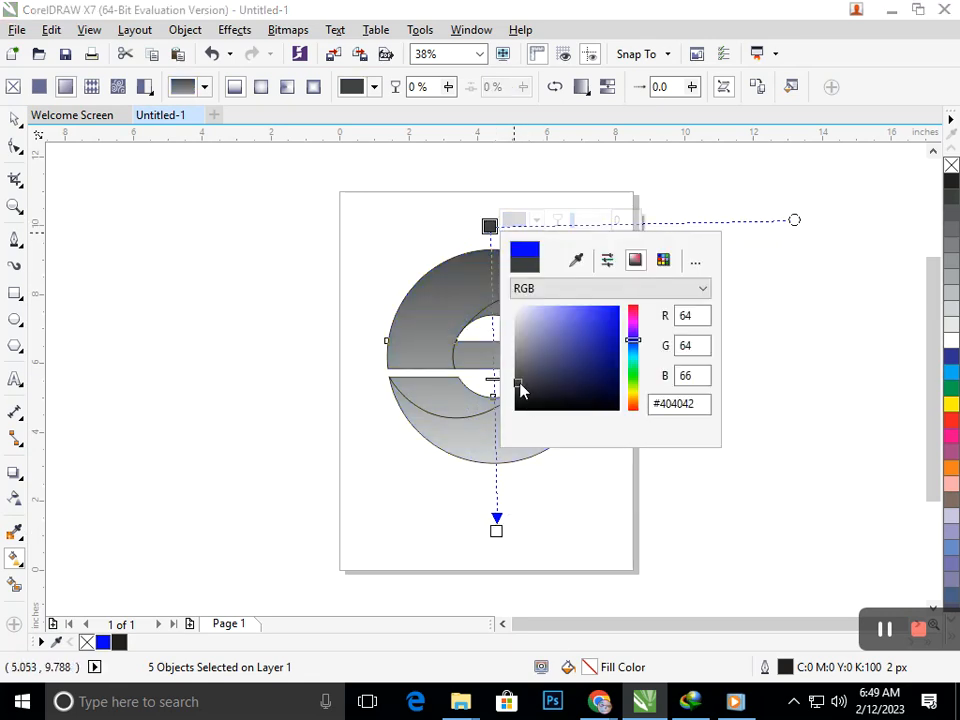
pyautogui.moveTo(520, 346); pyautogui.dragTo(531, 387)
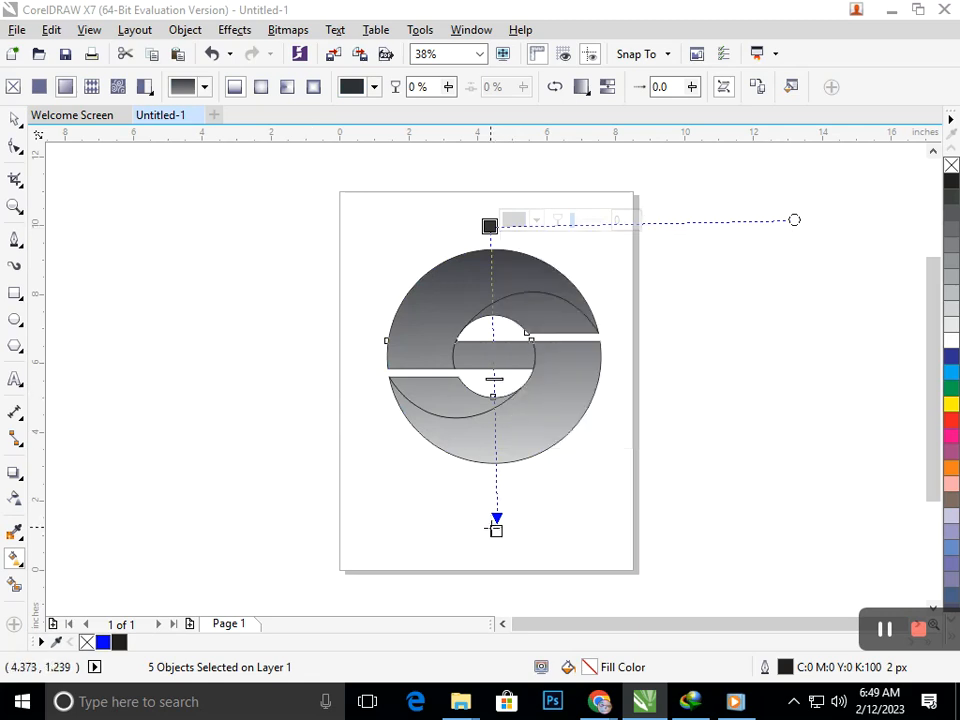
# Step: Straighten the gradient's lower end and change its colour node to a bright green
pyautogui.click(495, 529)
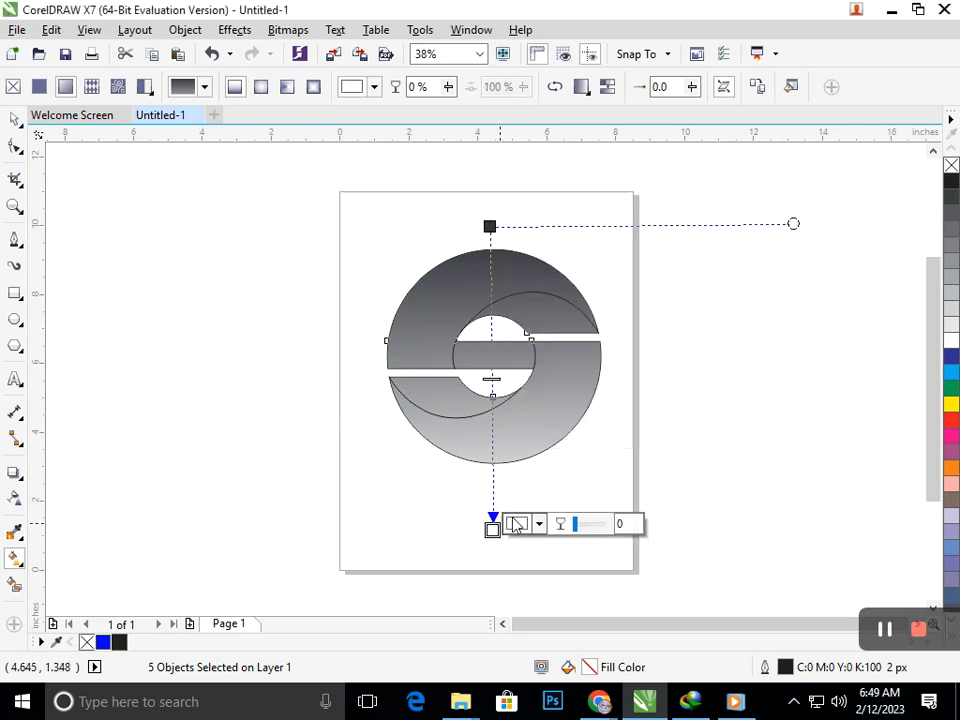
pyautogui.click(515, 523)
pyautogui.moveTo(613, 397)
pyautogui.mouseDown()
pyautogui.moveTo(602, 381)
pyautogui.moveTo(565, 383)
pyautogui.mouseUp()
pyautogui.moveTo(637, 457); pyautogui.dragTo(635, 443)
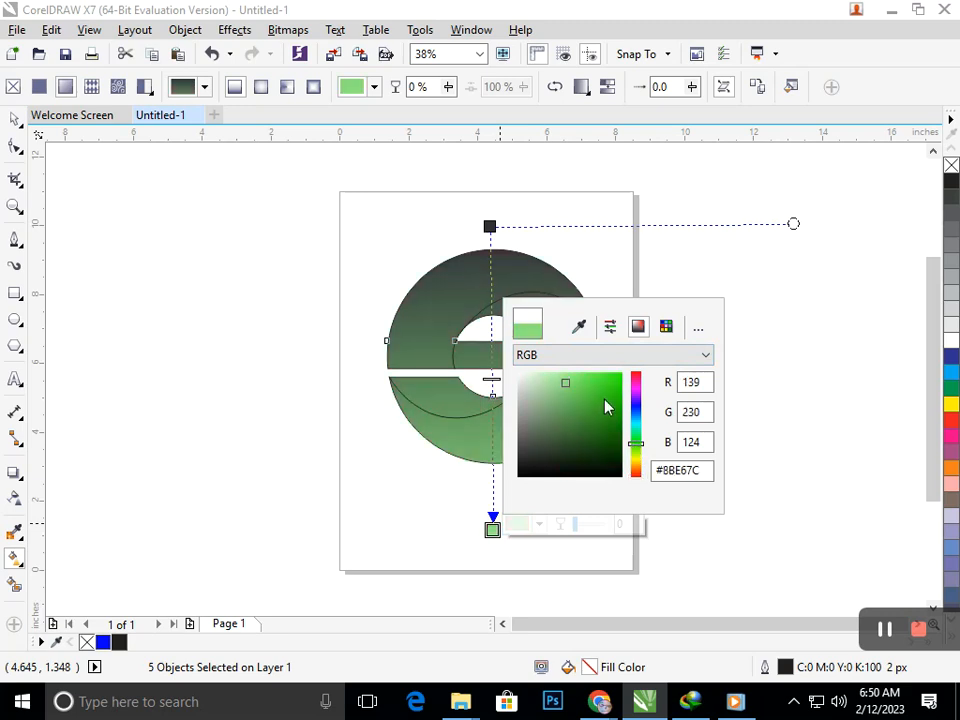
pyautogui.click(609, 380)
pyautogui.moveTo(584, 398)
pyautogui.mouseDown()
pyautogui.moveTo(596, 379)
pyautogui.moveTo(574, 377)
pyautogui.moveTo(590, 373)
pyautogui.mouseUp()
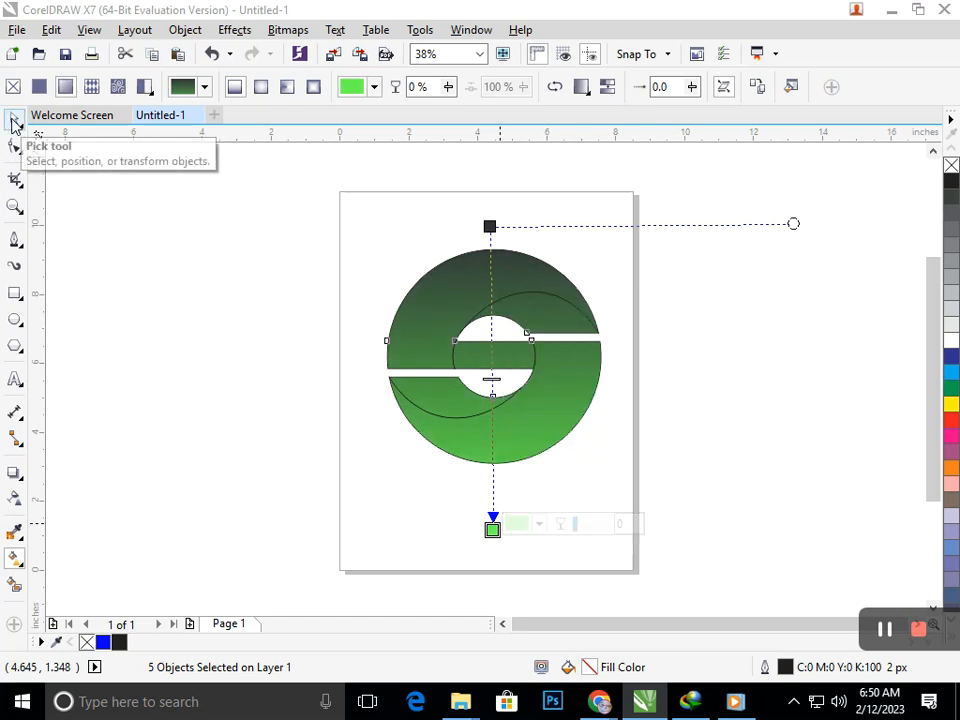
pyautogui.click(15, 121)
pyautogui.click(300, 405)
pyautogui.moveTo(439, 411); pyautogui.dragTo(368, 392)
pyautogui.hotkey('ctrl', 'z')
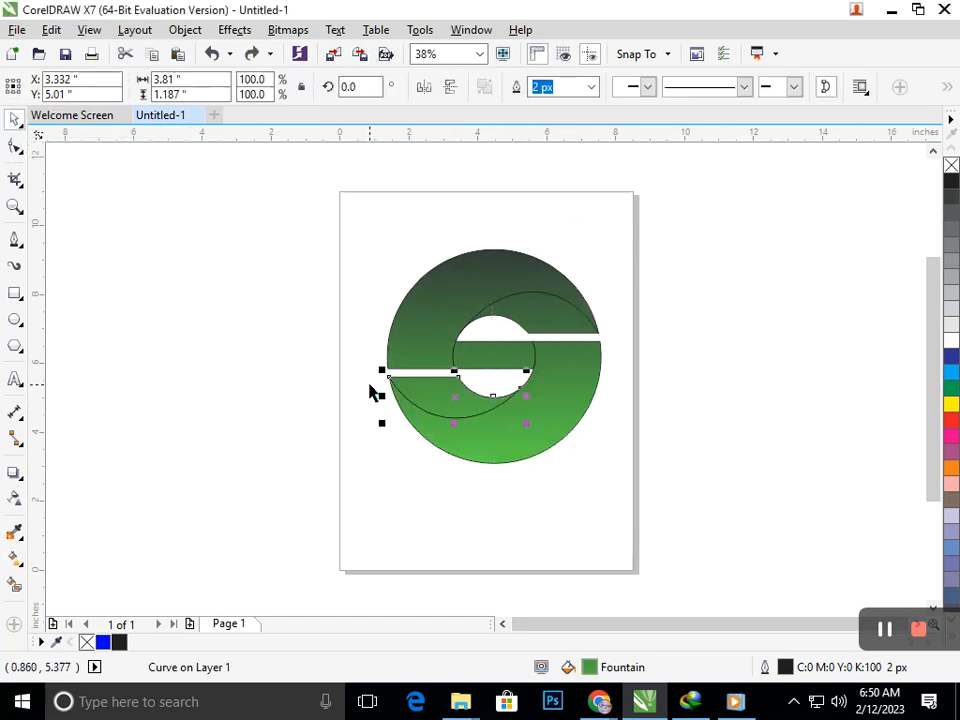
# Step: Copy only the fill property from the large upper piece onto the lower-left crescent
pyautogui.click(488, 271)
pyautogui.click(448, 399)
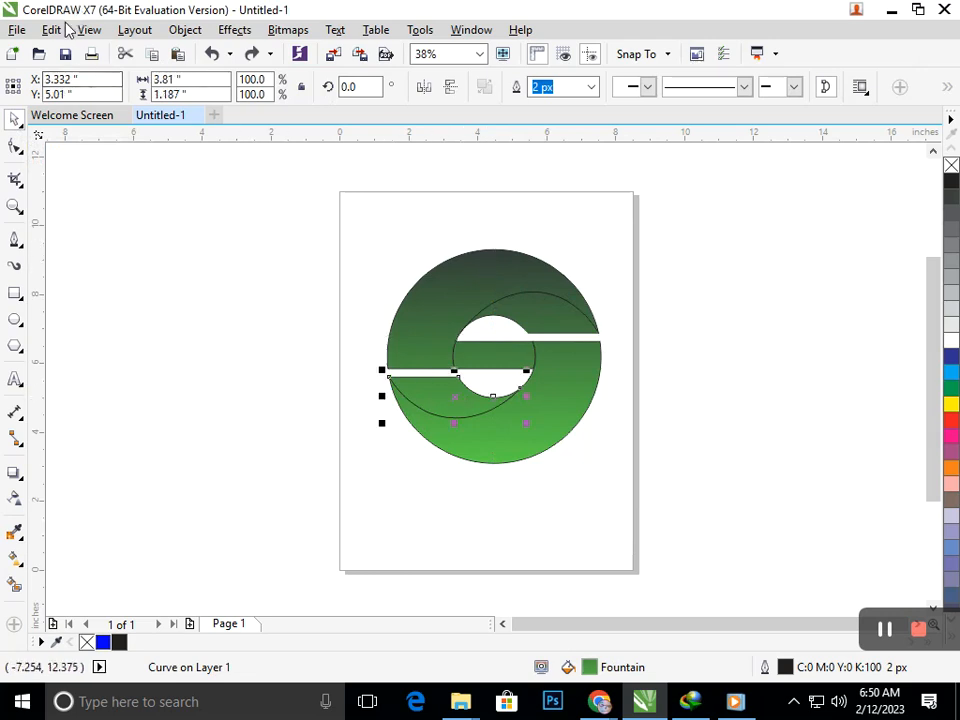
pyautogui.click(55, 29)
pyautogui.click(132, 290)
pyautogui.click(315, 329)
pyautogui.click(497, 393)
pyautogui.click(428, 313)
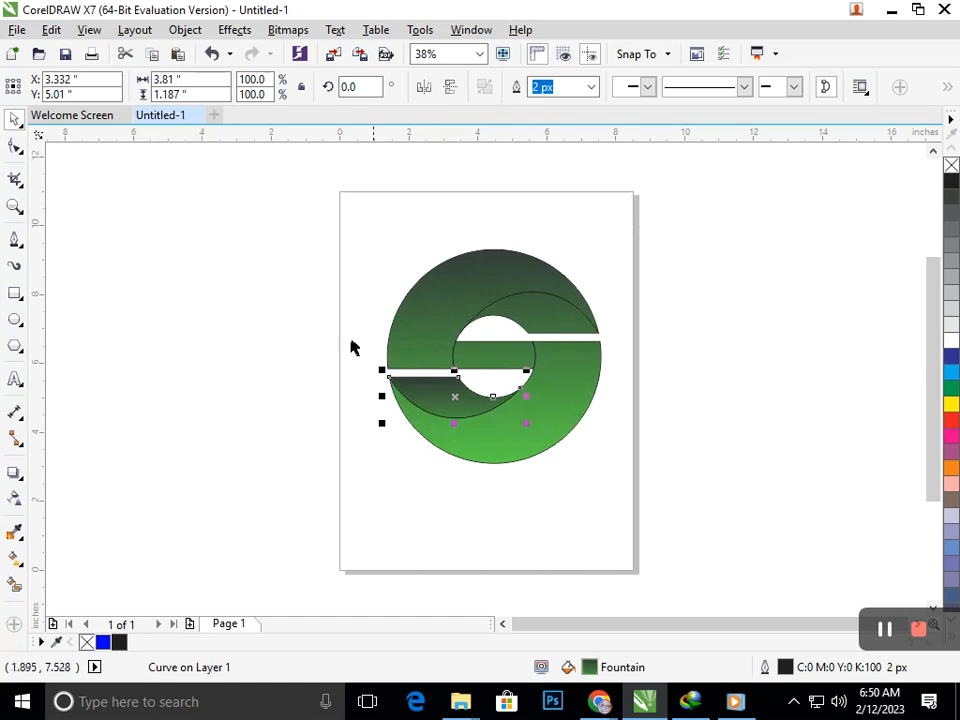
pyautogui.click(228, 439)
pyautogui.moveTo(525, 425); pyautogui.dragTo(512, 459)
pyautogui.hotkey('ctrl', 'z')
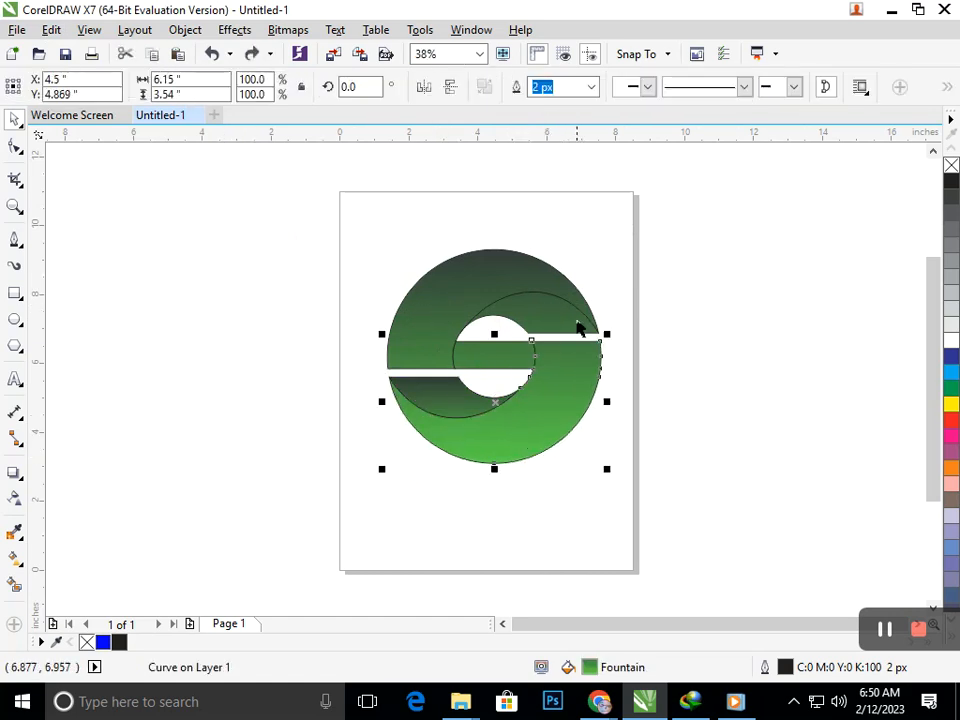
# Step: Copy only the fill property from the large lower piece onto the upper-right crescent
pyautogui.click(557, 315)
pyautogui.click(185, 29)
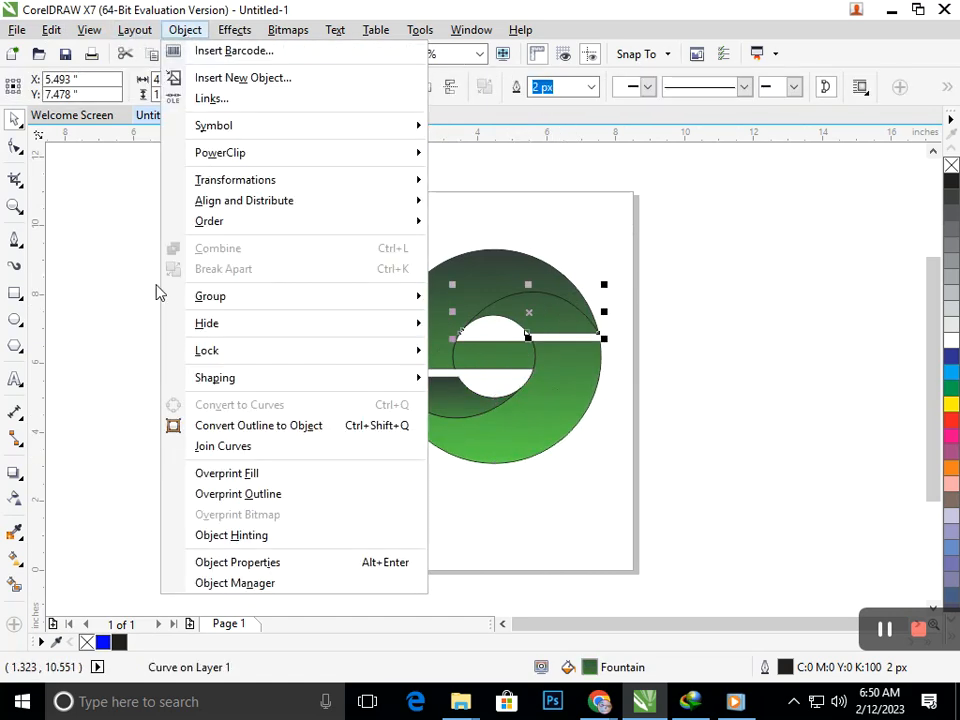
pyautogui.moveTo(51, 29)
pyautogui.click(155, 292)
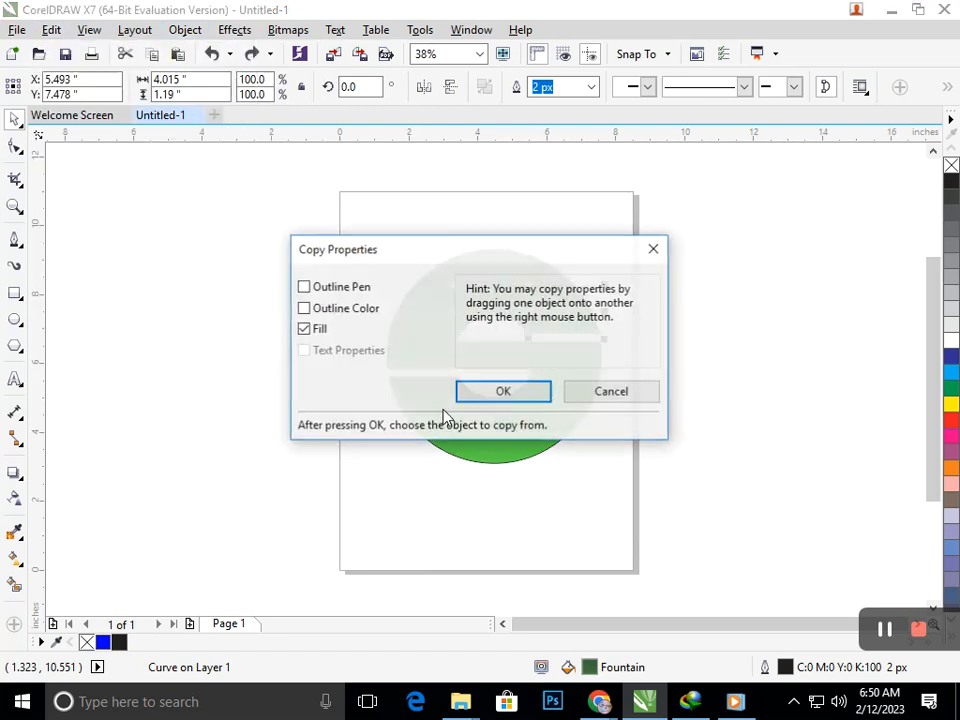
pyautogui.click(475, 390)
pyautogui.click(508, 428)
pyautogui.click(466, 474)
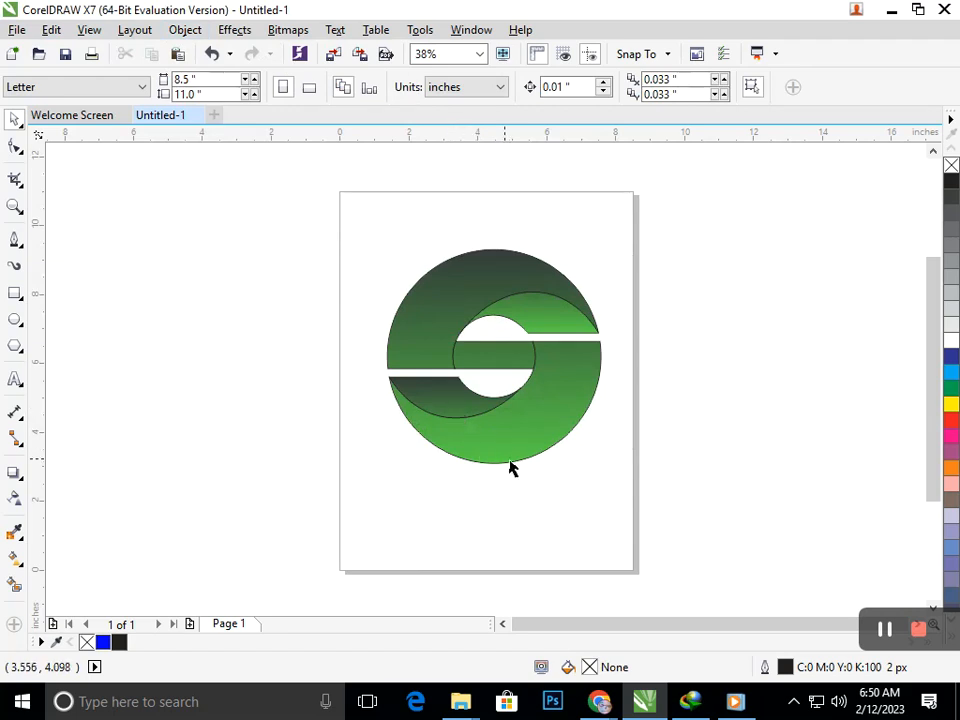
# Step: Undo the copied fills on both crescents
pyautogui.hotkey('ctrl', 'z')
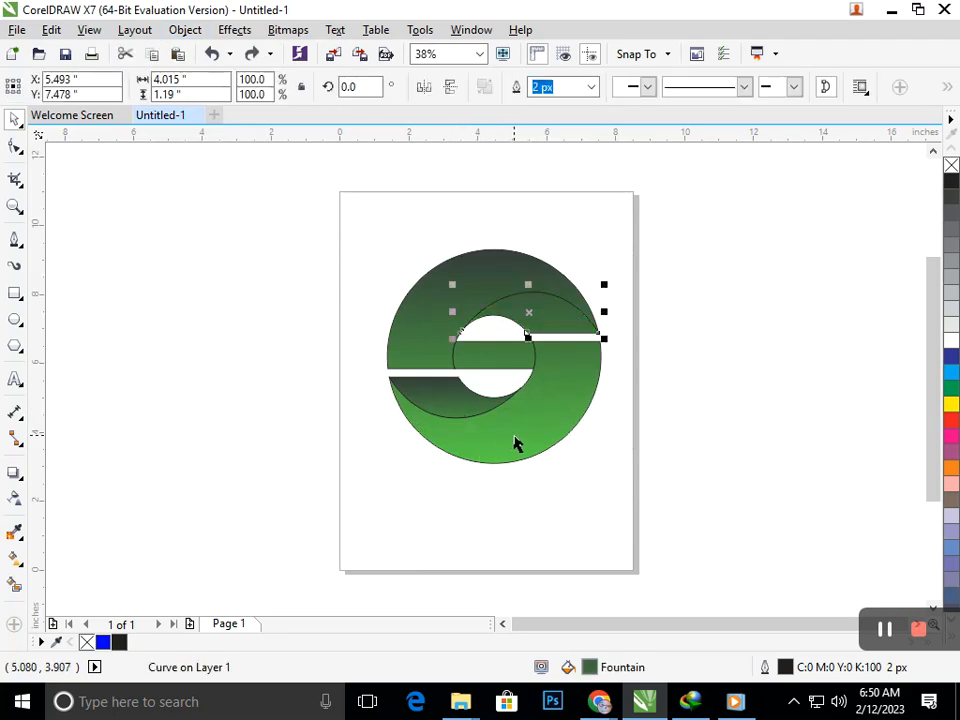
pyautogui.hotkey('ctrl', 'z')
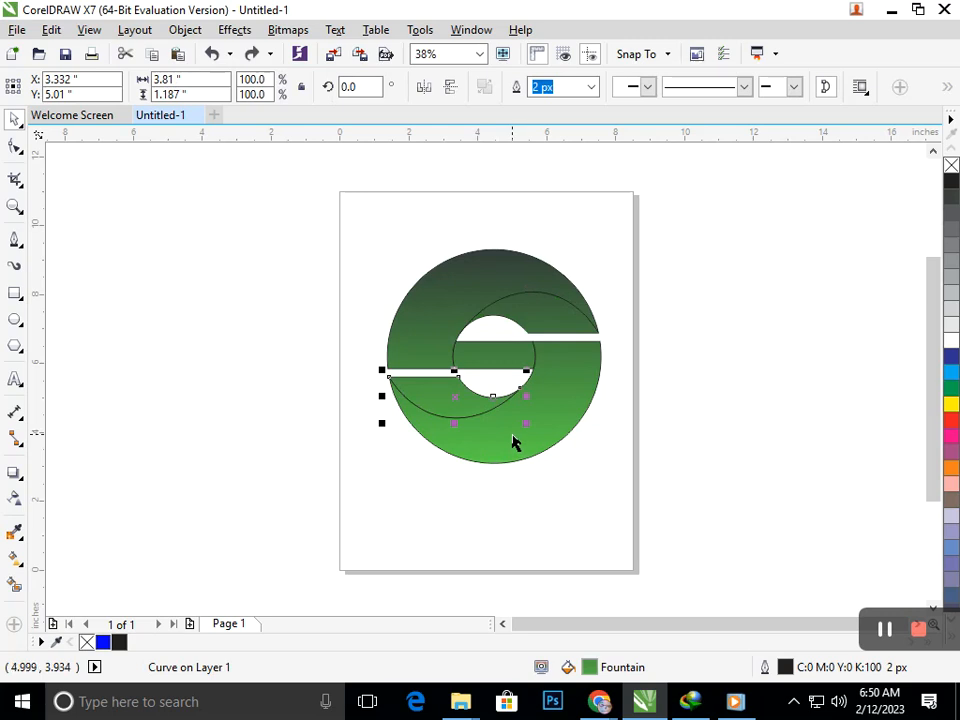
# Step: Select all the logo pieces and change their fountain fill's lower colour node to a light blue
pyautogui.hotkey('ctrl', 'a')
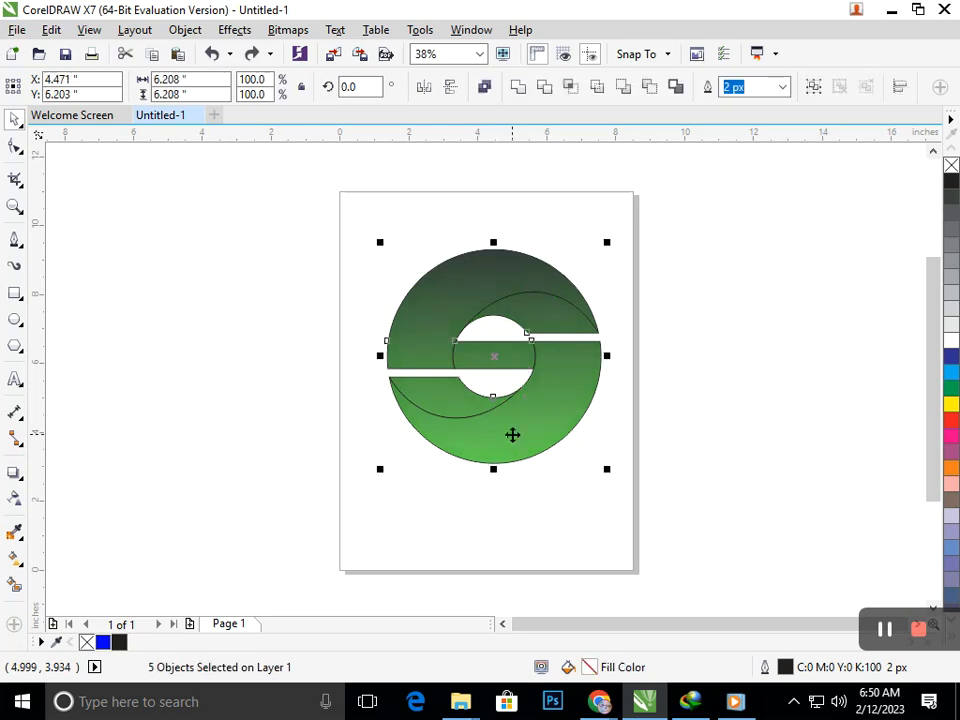
pyautogui.moveTo(352, 248); pyautogui.dragTo(694, 519)
pyautogui.click(14, 559)
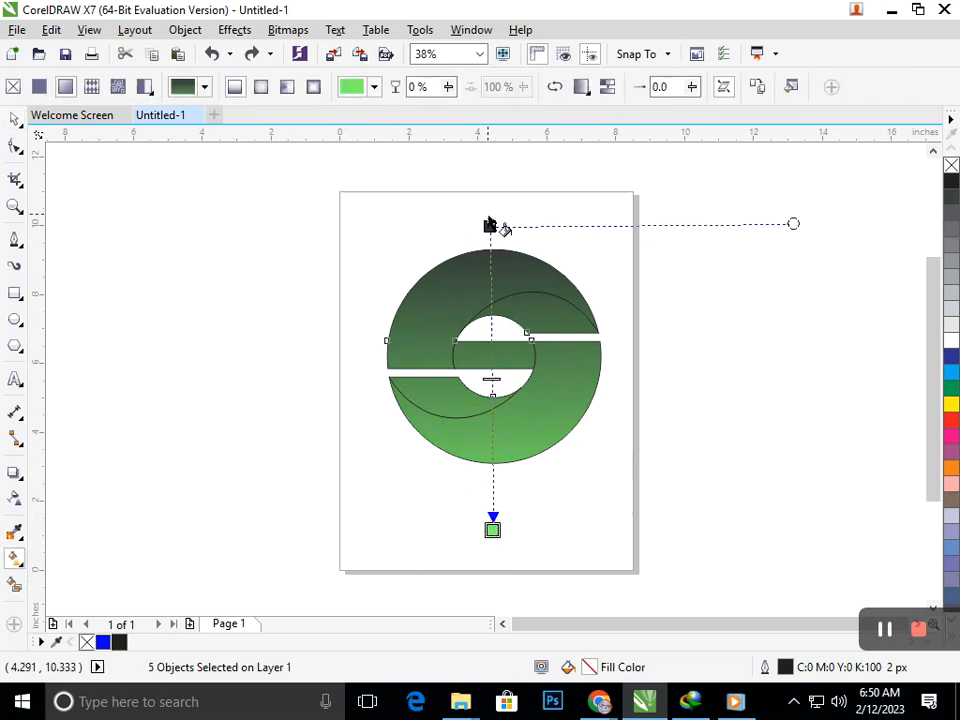
pyautogui.click(492, 530)
pyautogui.click(520, 524)
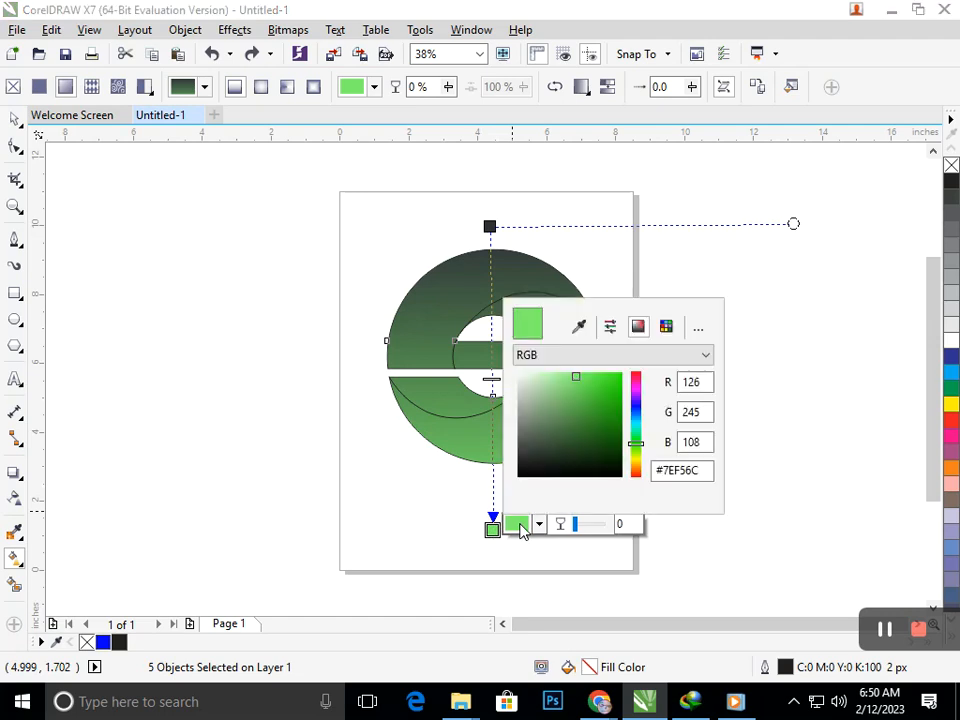
pyautogui.click(636, 416)
pyautogui.moveTo(616, 377)
pyautogui.mouseDown()
pyautogui.moveTo(543, 379)
pyautogui.moveTo(587, 375)
pyautogui.mouseUp()
# Step: Change the upper colour node of all pieces' fountain fill to lime green #B2EB57
pyautogui.click(489, 226)
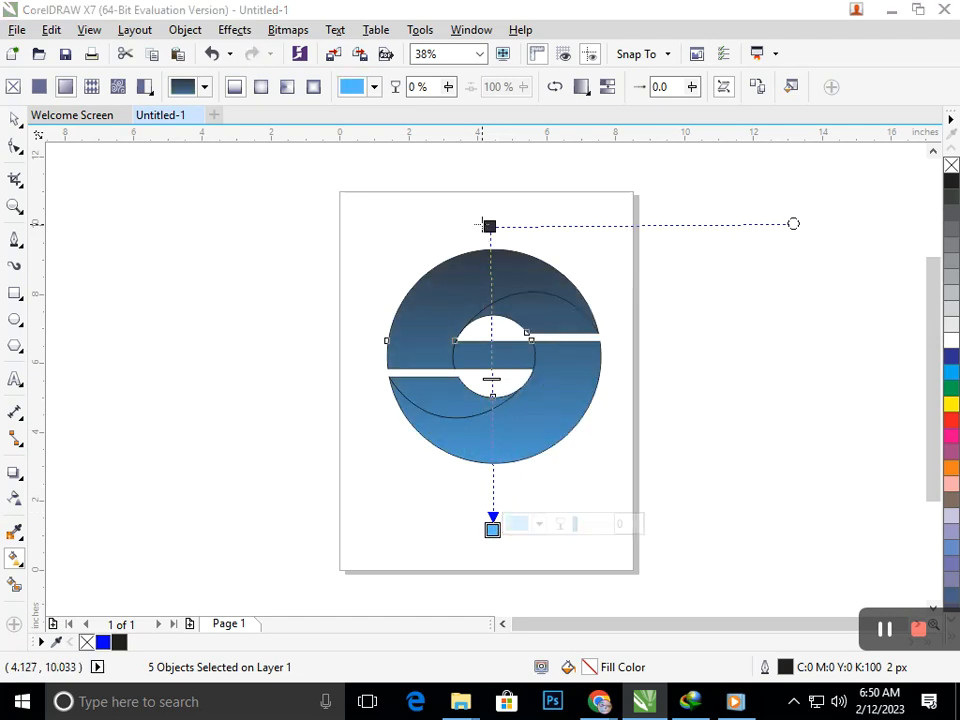
pyautogui.click(516, 219)
pyautogui.moveTo(604, 346)
pyautogui.mouseDown()
pyautogui.moveTo(611, 369)
pyautogui.moveTo(596, 393)
pyautogui.mouseUp()
pyautogui.click(631, 387)
pyautogui.click(612, 343)
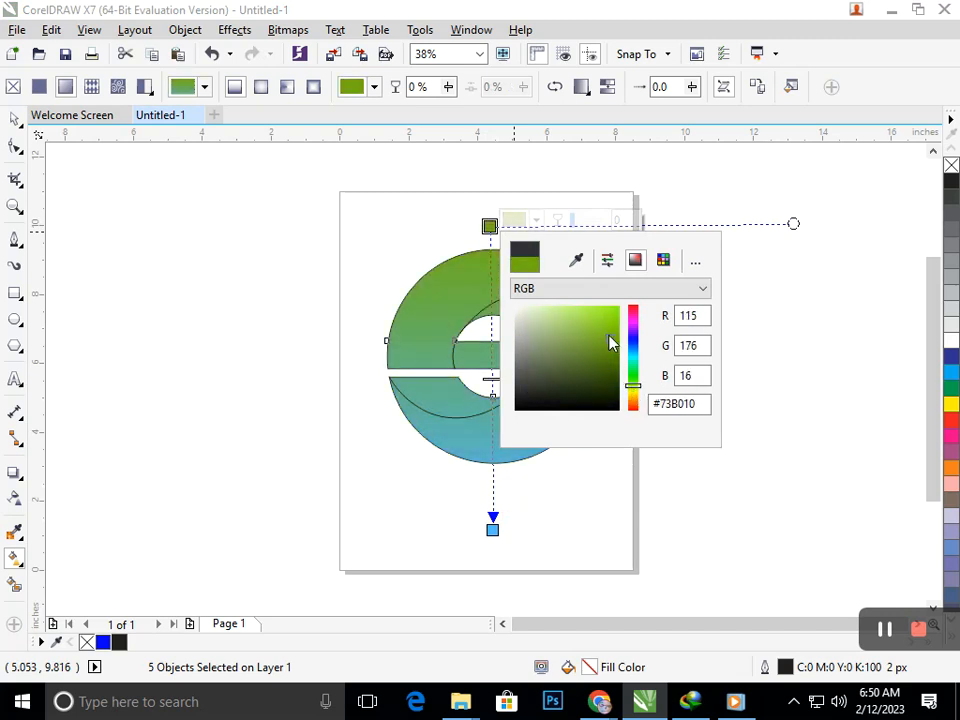
pyautogui.click(579, 317)
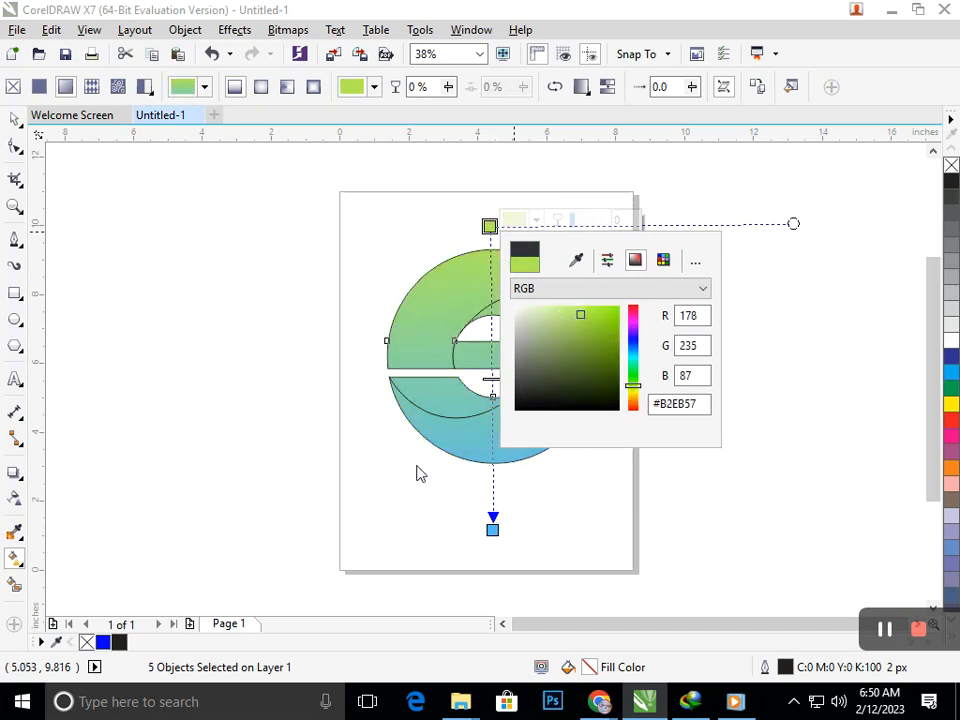
pyautogui.click(355, 450)
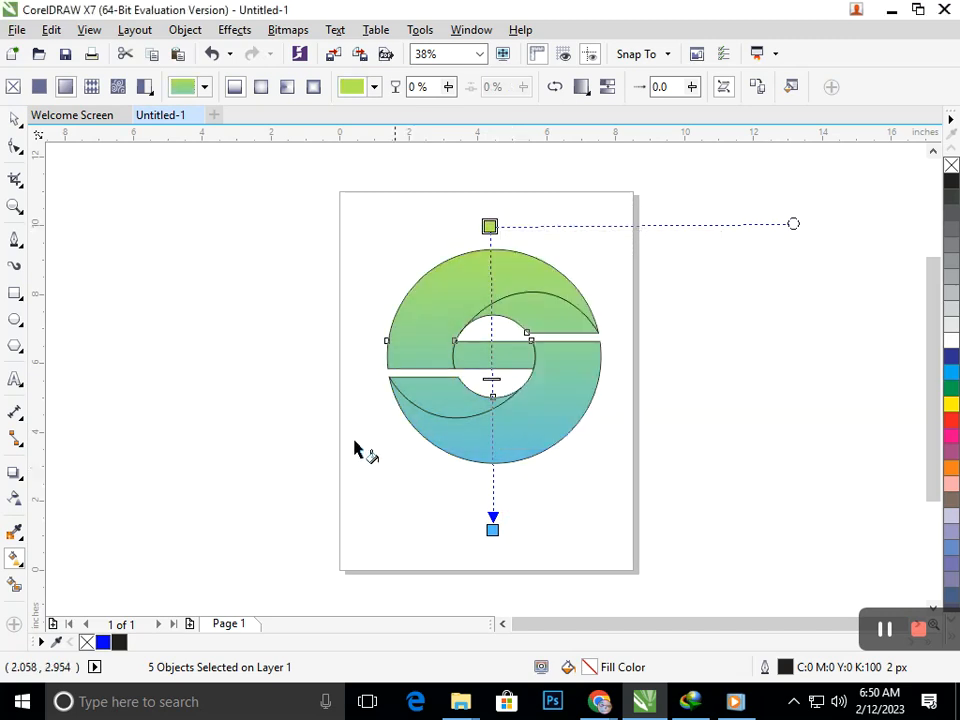
# Step: Try dark green #2E4706 as the upper gradient colour of the upper-right crescent alone, and undo it
pyautogui.click(13, 118)
pyautogui.click(275, 330)
pyautogui.click(546, 328)
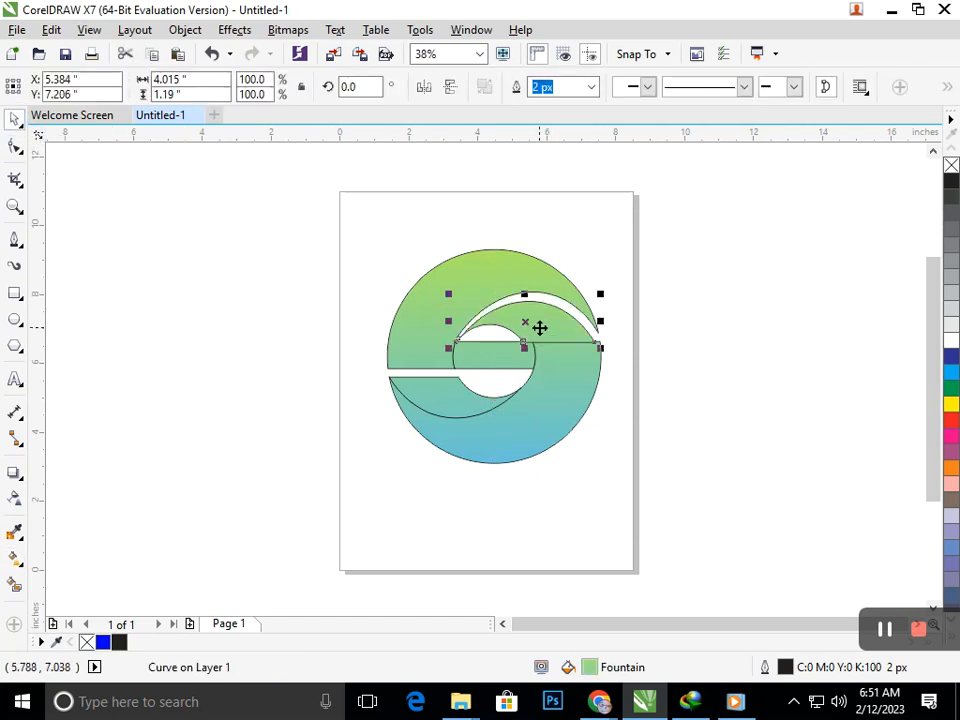
pyautogui.moveTo(542, 328); pyautogui.dragTo(515, 322)
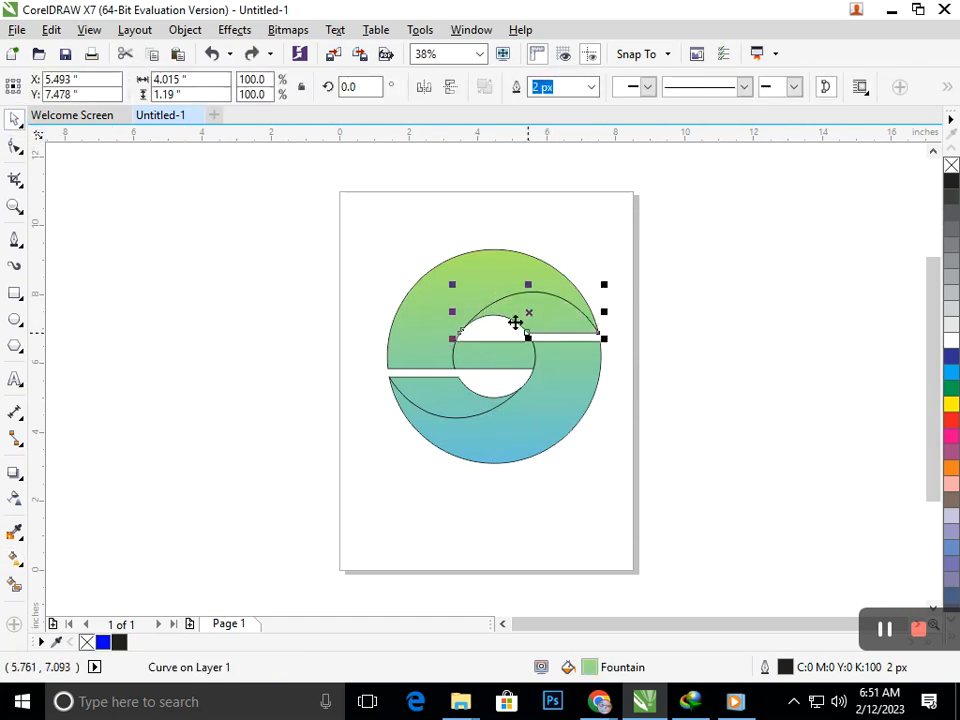
pyautogui.click(22, 566)
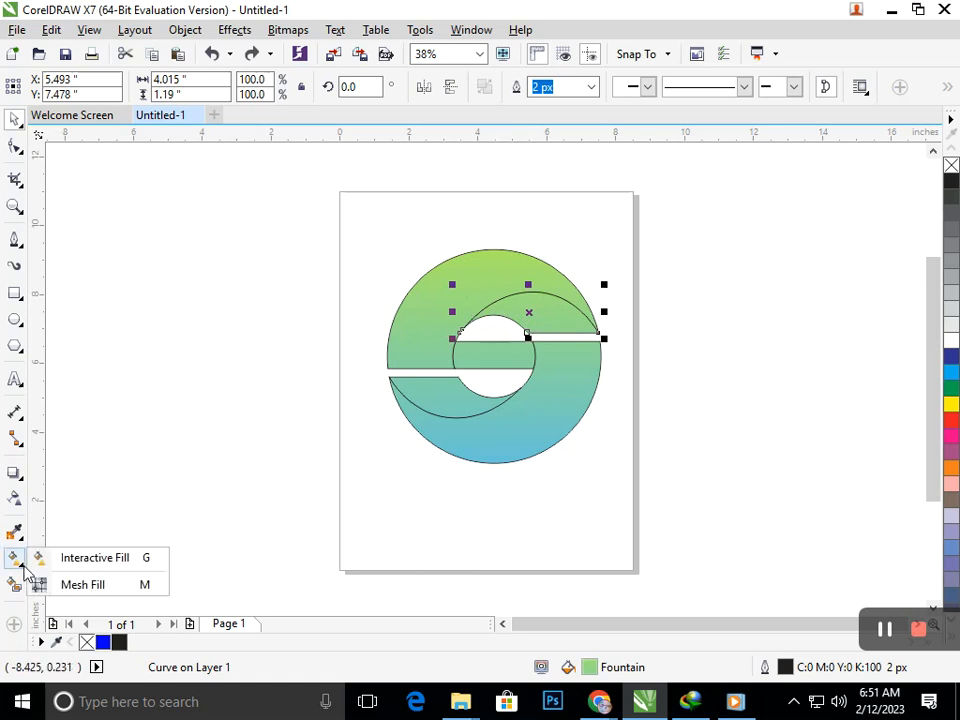
pyautogui.click(70, 557)
pyautogui.click(491, 224)
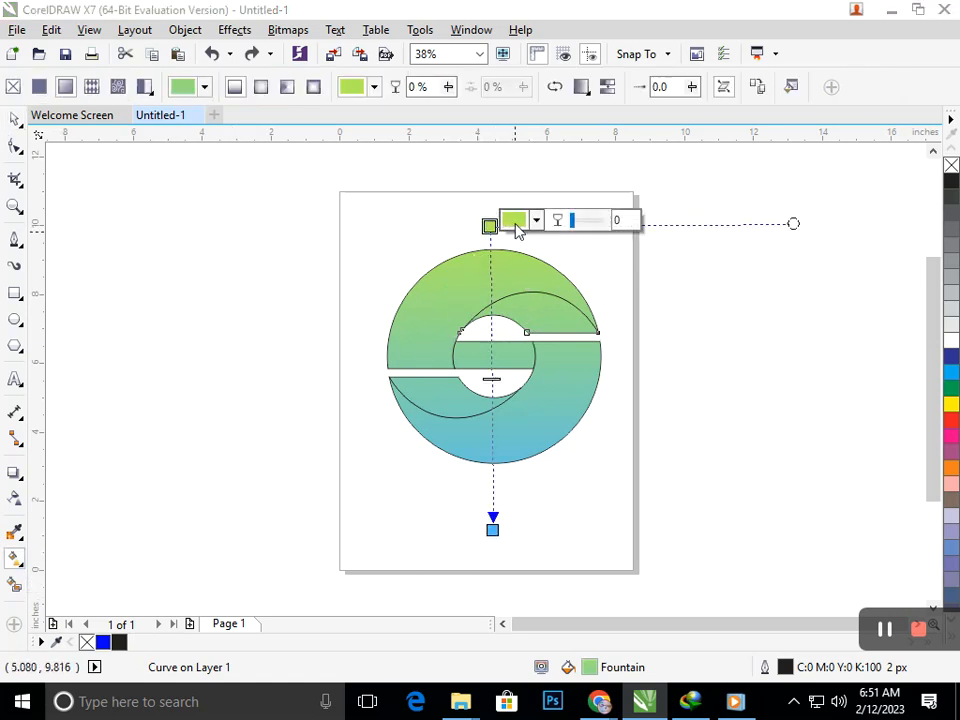
pyautogui.click(515, 222)
pyautogui.click(611, 381)
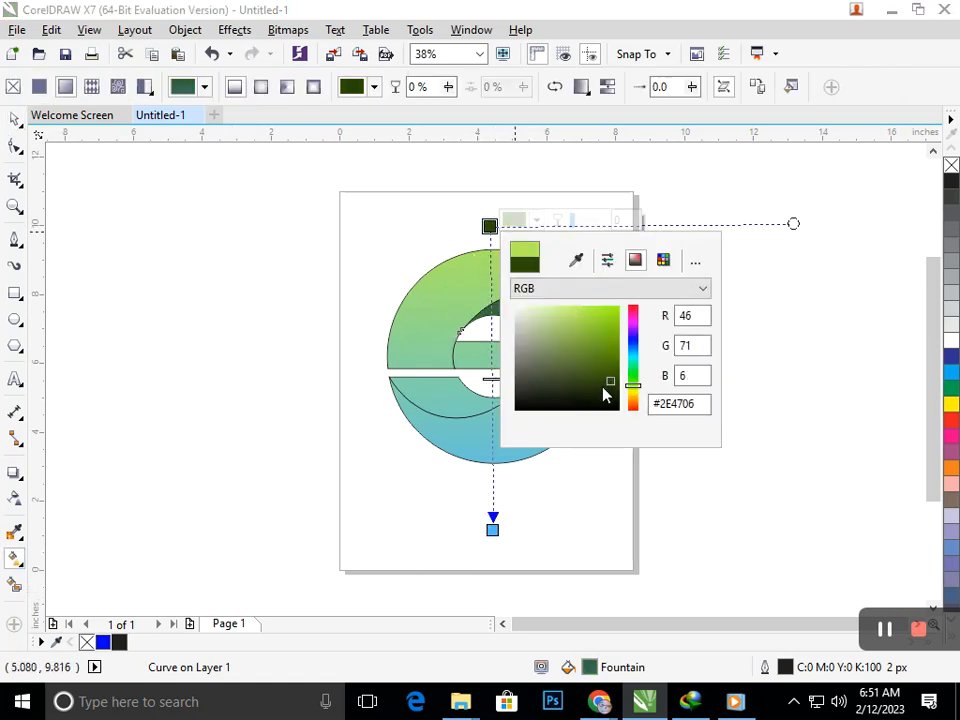
pyautogui.click(455, 447)
pyautogui.hotkey('ctrl', 'z')
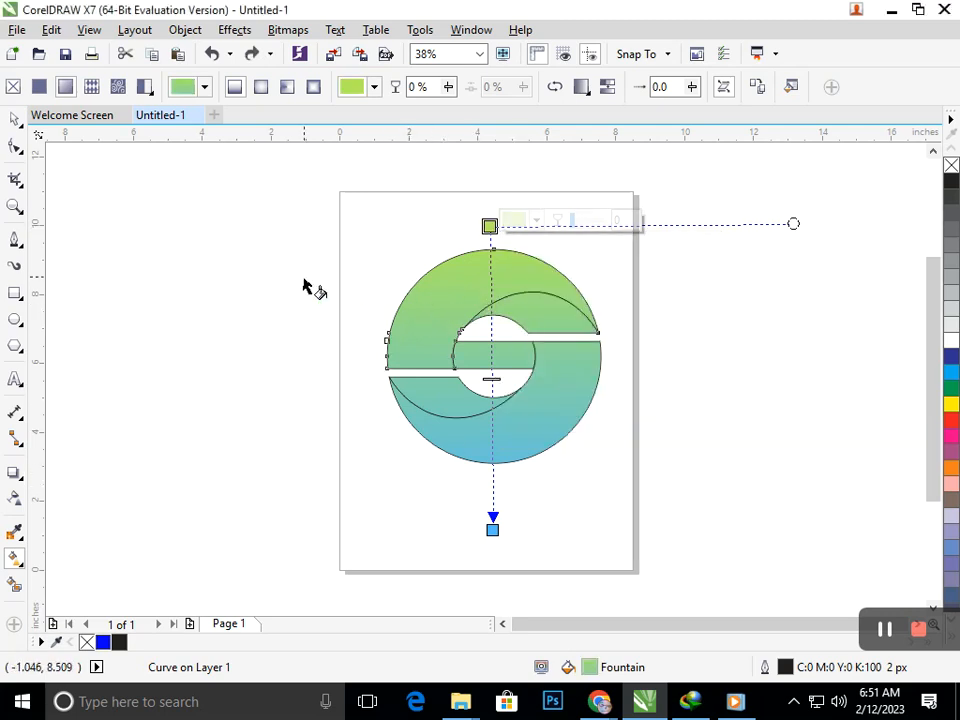
# Step: Select all the logo pieces and change their fountain fill's upper colour node to a dark olive green
pyautogui.click(9, 121)
pyautogui.moveTo(322, 238); pyautogui.dragTo(728, 531)
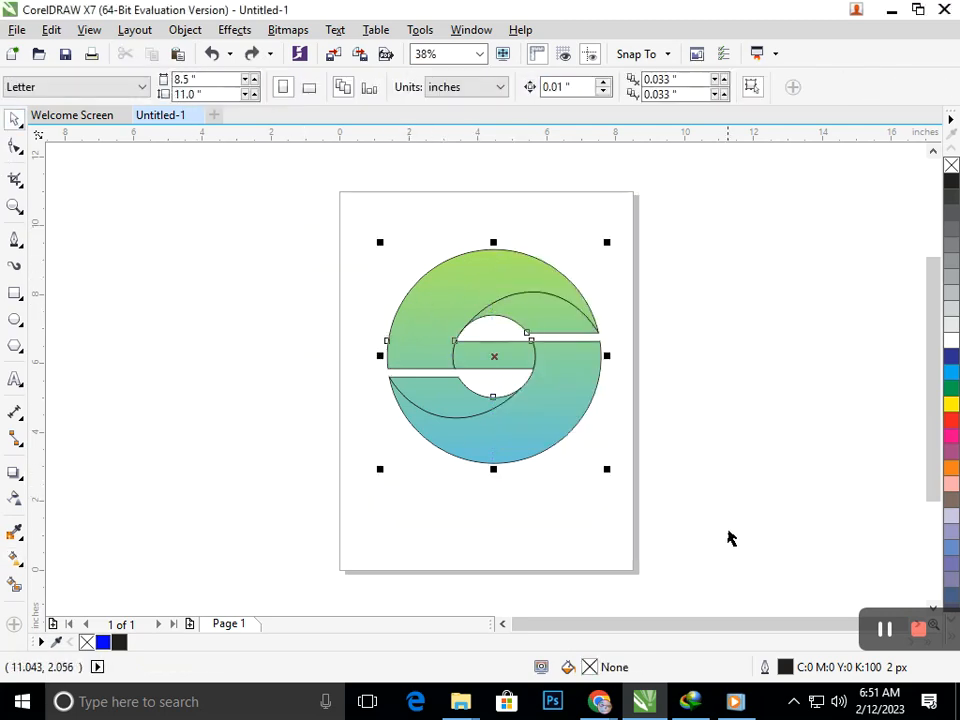
pyautogui.click(20, 565)
pyautogui.click(96, 557)
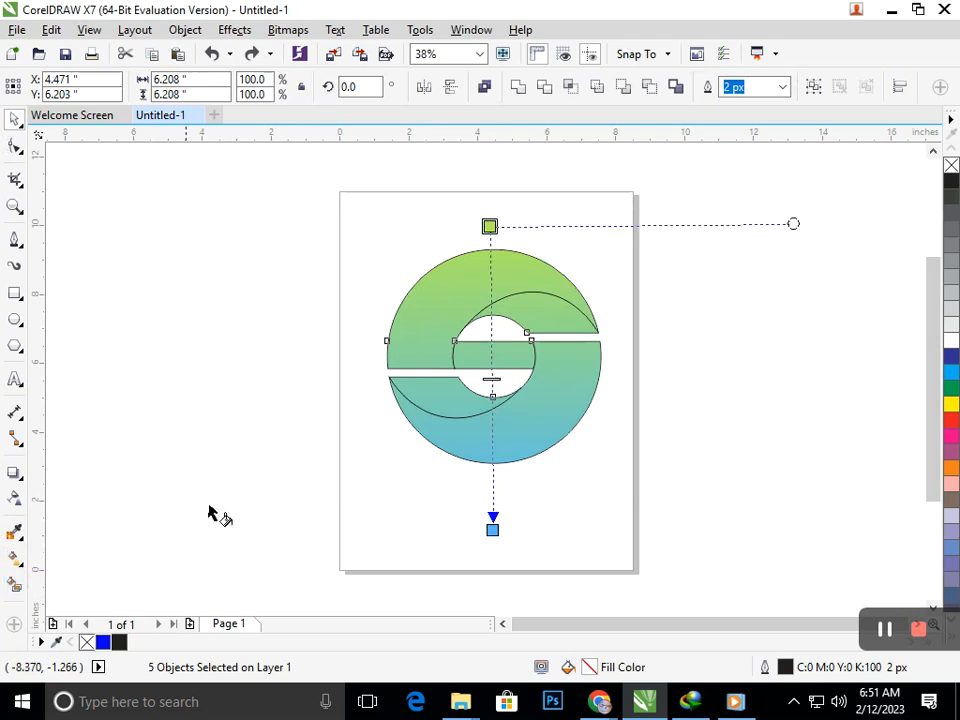
pyautogui.click(490, 226)
pyautogui.click(528, 223)
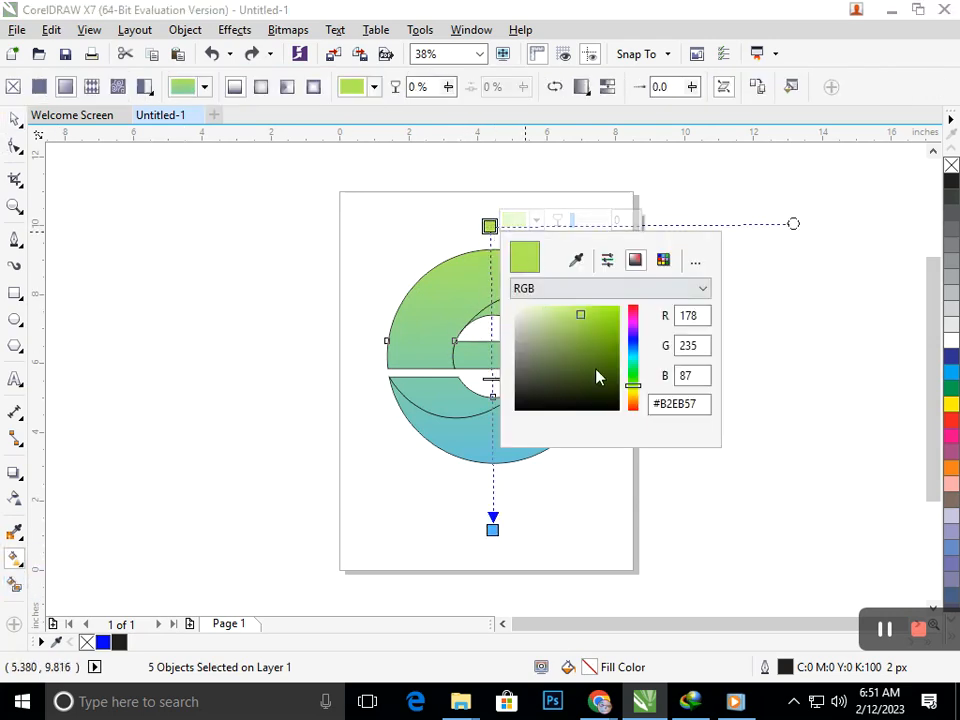
pyautogui.click(604, 390)
pyautogui.click(564, 353)
pyautogui.click(602, 375)
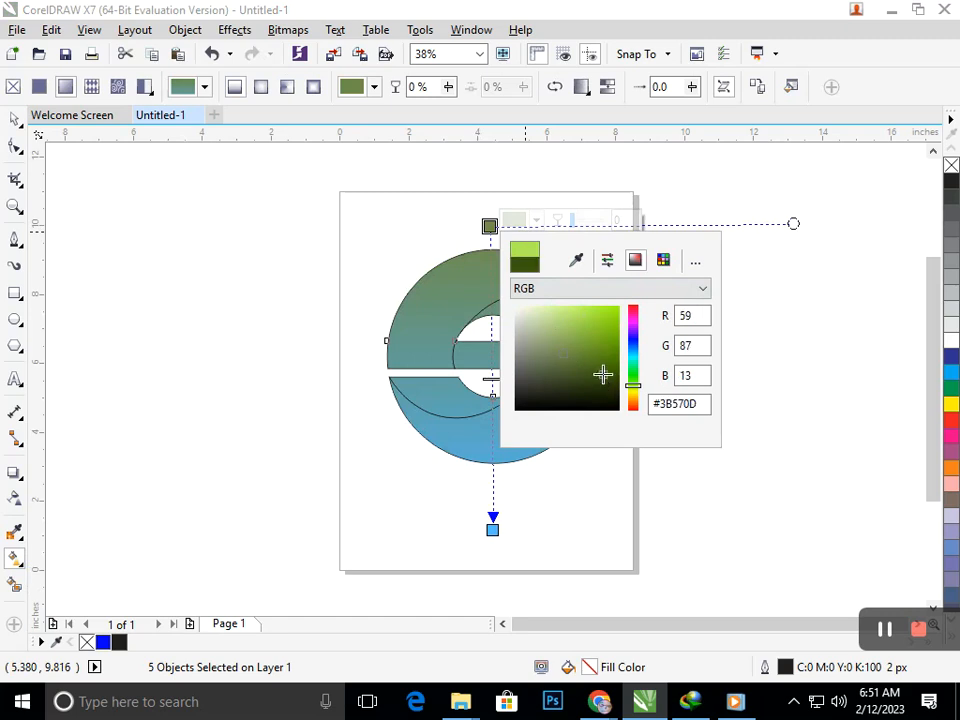
pyautogui.click(549, 331)
pyautogui.click(607, 364)
pyautogui.click(615, 367)
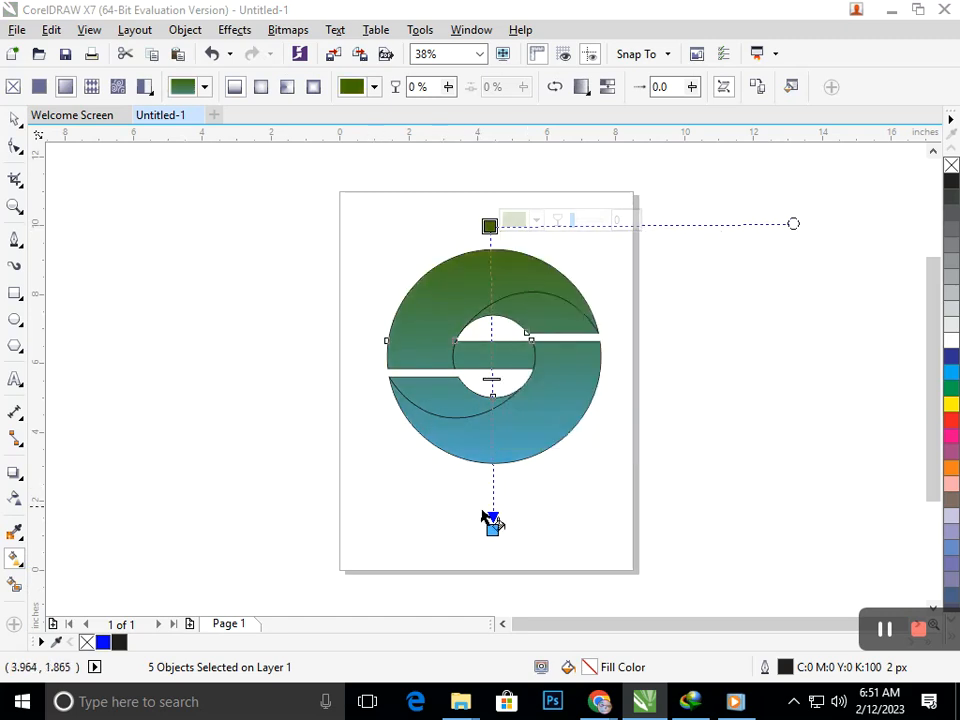
# Step: Change the lower colour node of all pieces' fountain fill to pink #F556AD and deselect the pieces
pyautogui.click(493, 530)
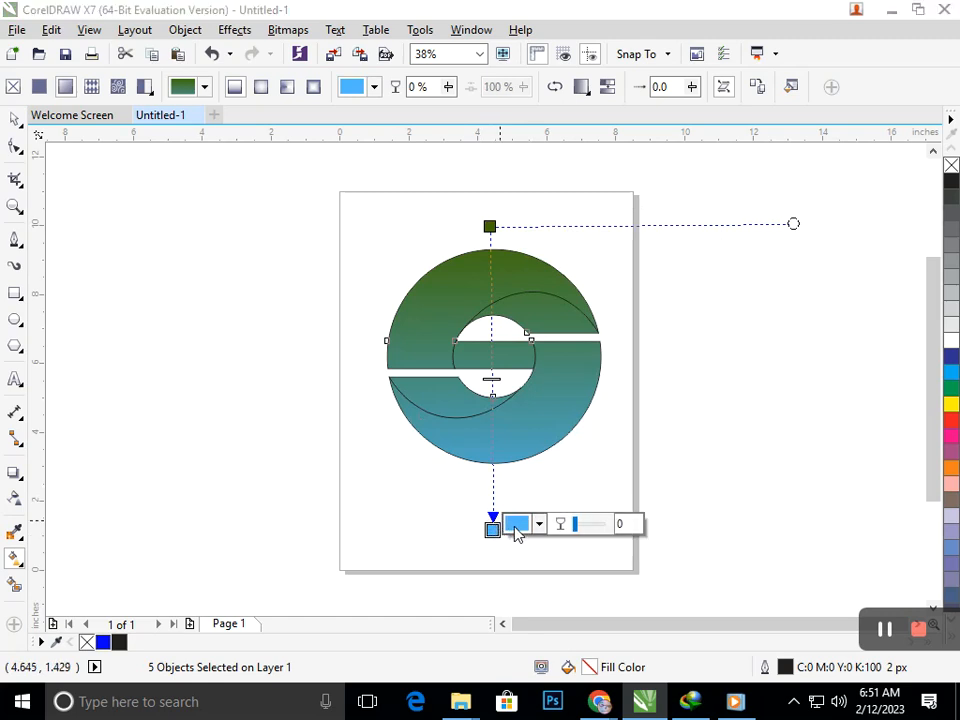
pyautogui.click(516, 527)
pyautogui.moveTo(575, 380); pyautogui.dragTo(551, 380)
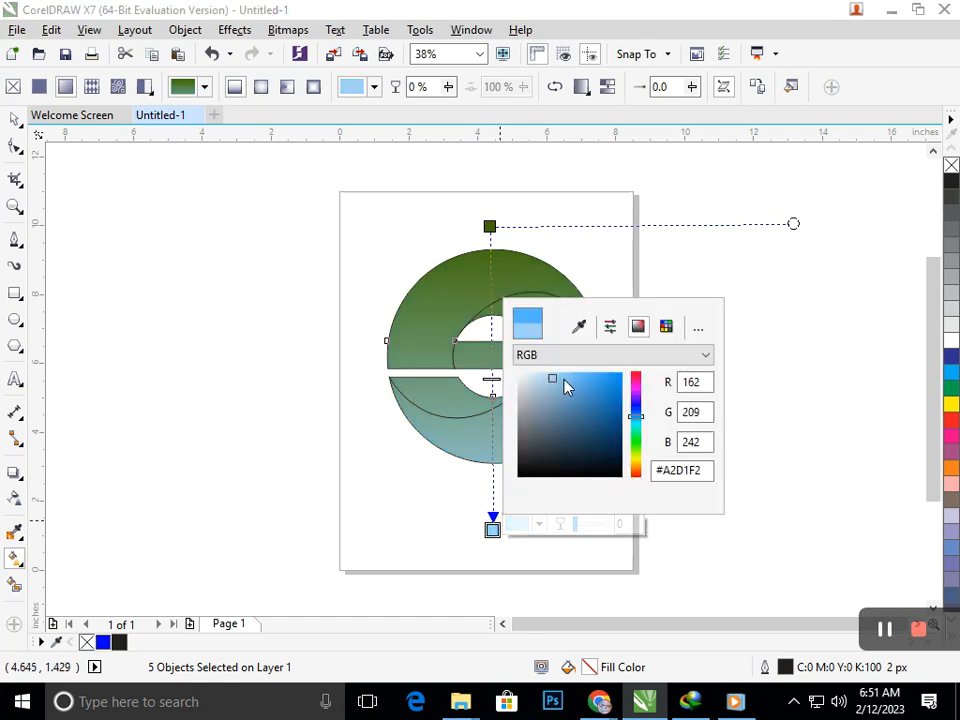
pyautogui.click(612, 381)
pyautogui.click(636, 381)
pyautogui.click(608, 380)
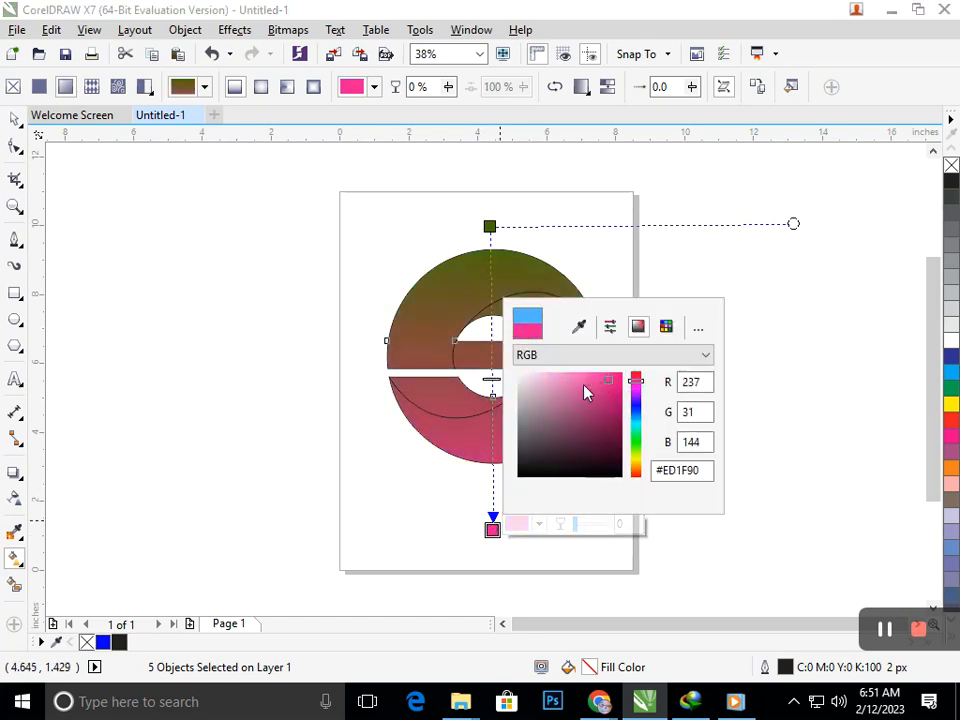
pyautogui.click(584, 385)
pyautogui.moveTo(612, 381); pyautogui.dragTo(587, 384)
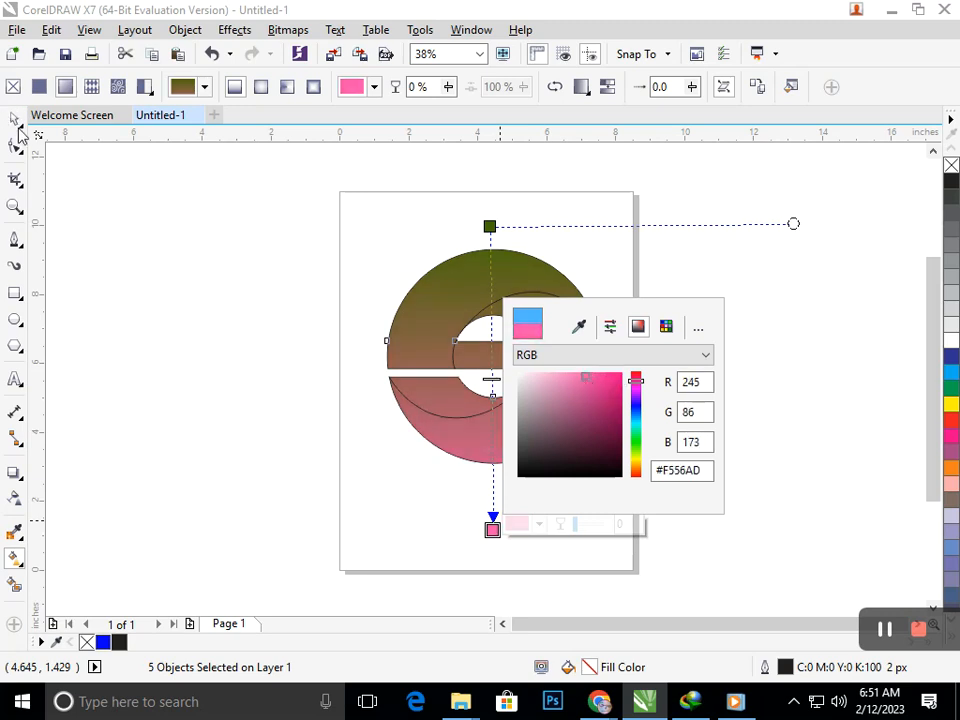
pyautogui.click(118, 355)
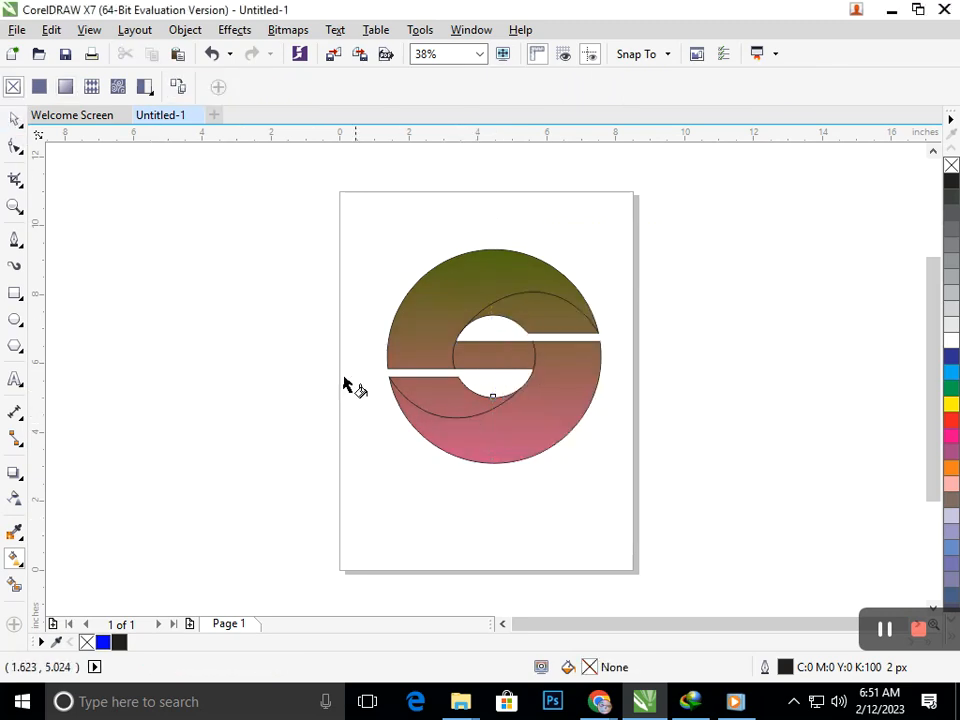
# Step: Redraw the lower-left crescent's gradient horizontally from left to right and change its end node to a very dark purple
pyautogui.click(430, 393)
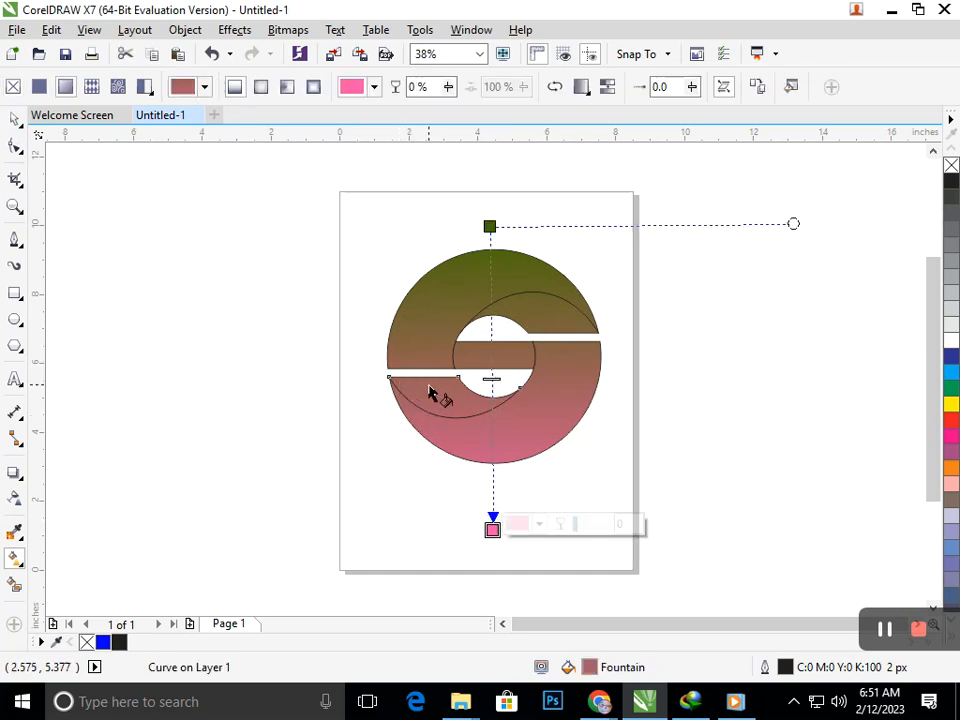
pyautogui.moveTo(393, 383); pyautogui.dragTo(472, 390)
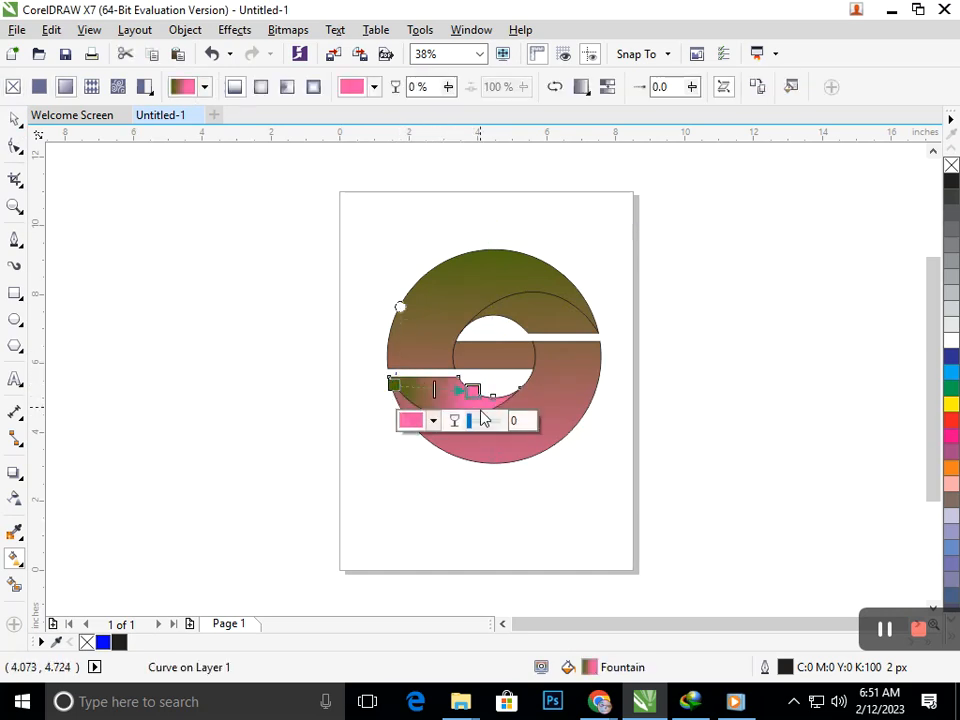
pyautogui.click(412, 420)
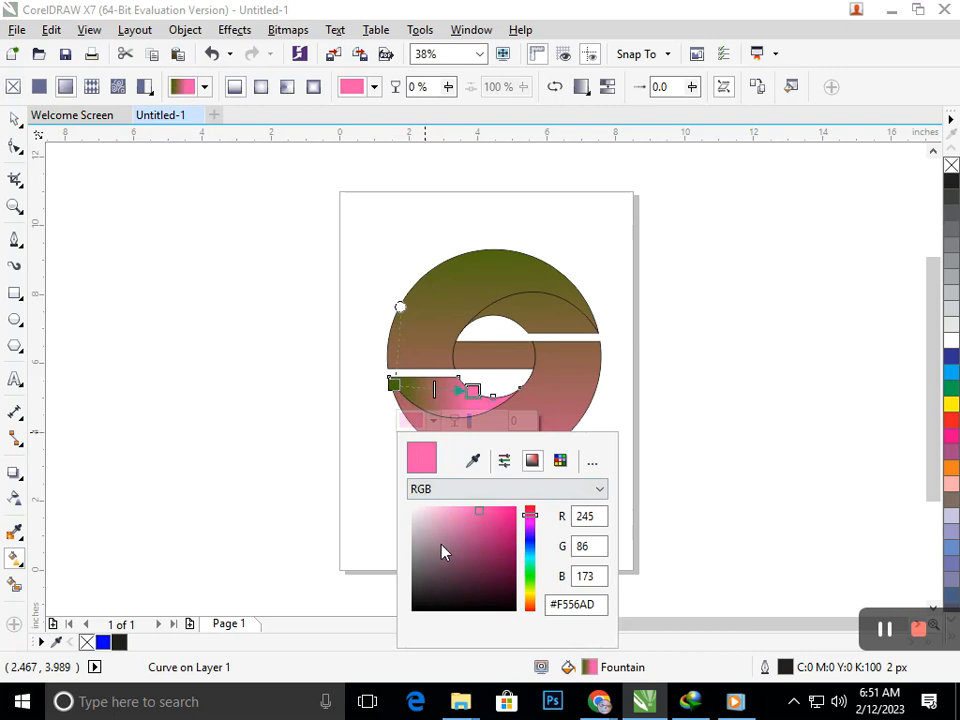
pyautogui.click(440, 588)
pyautogui.click(321, 535)
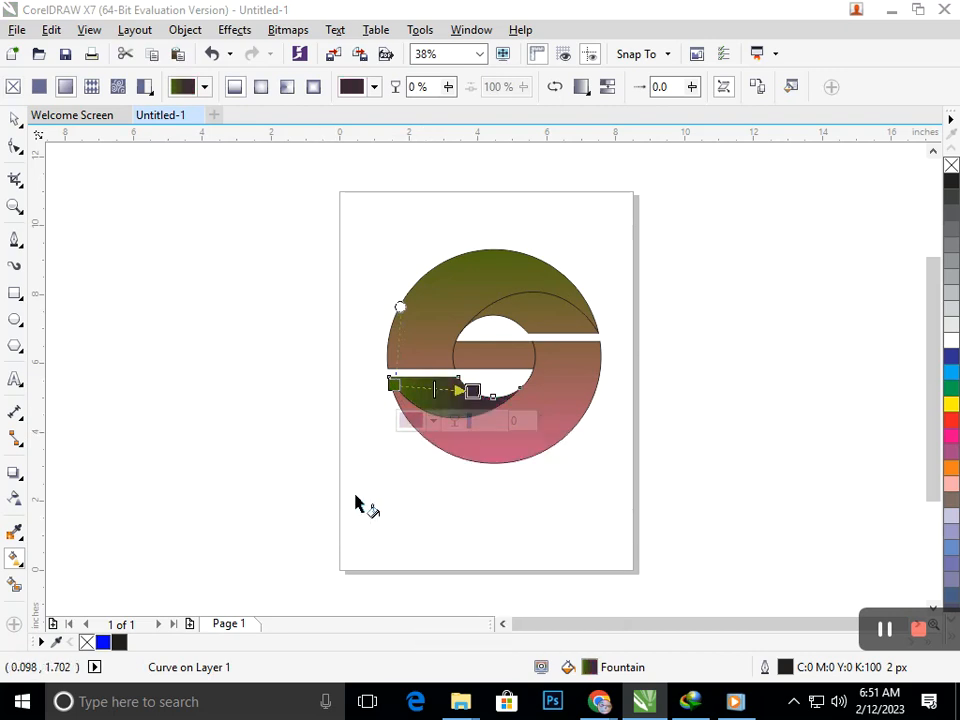
pyautogui.click(14, 122)
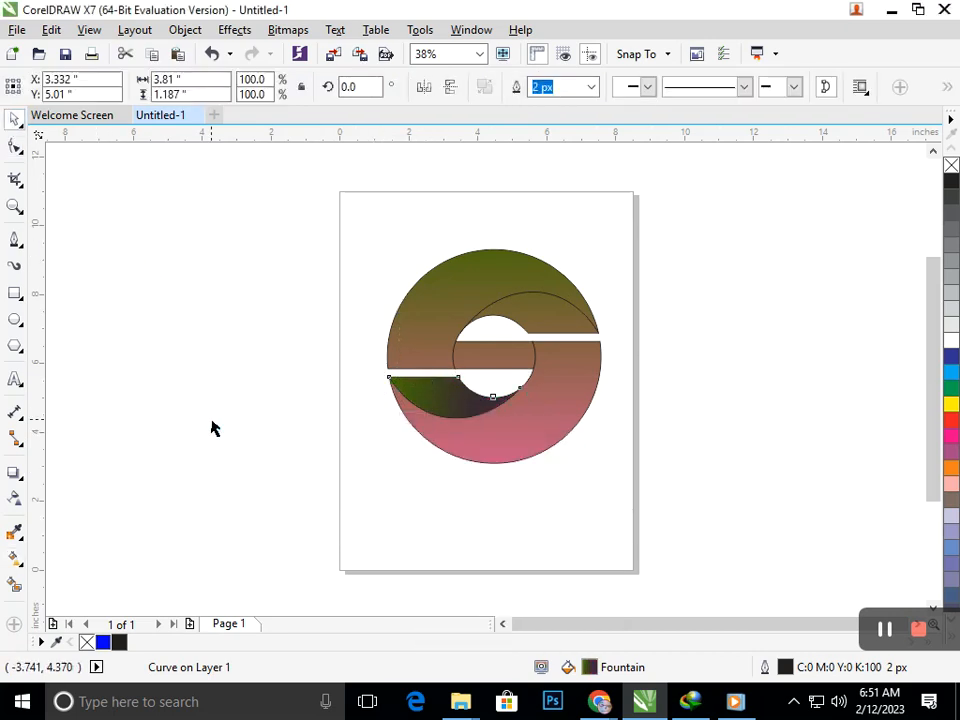
pyautogui.click(212, 428)
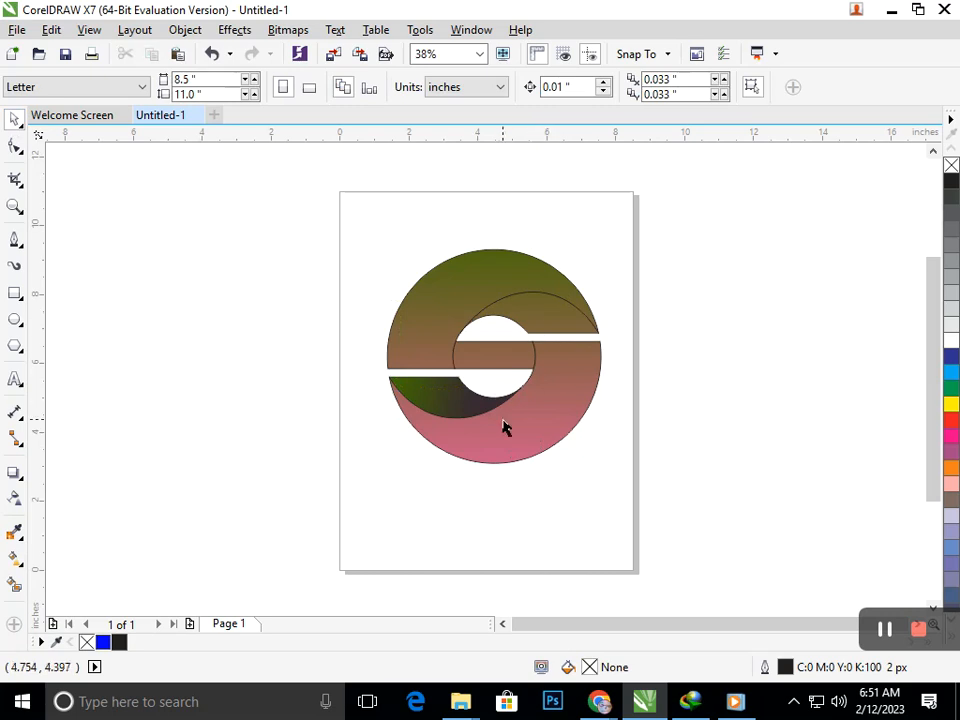
# Step: Copy only the fill property from the large lower piece onto the upper-right crescent
pyautogui.click(551, 327)
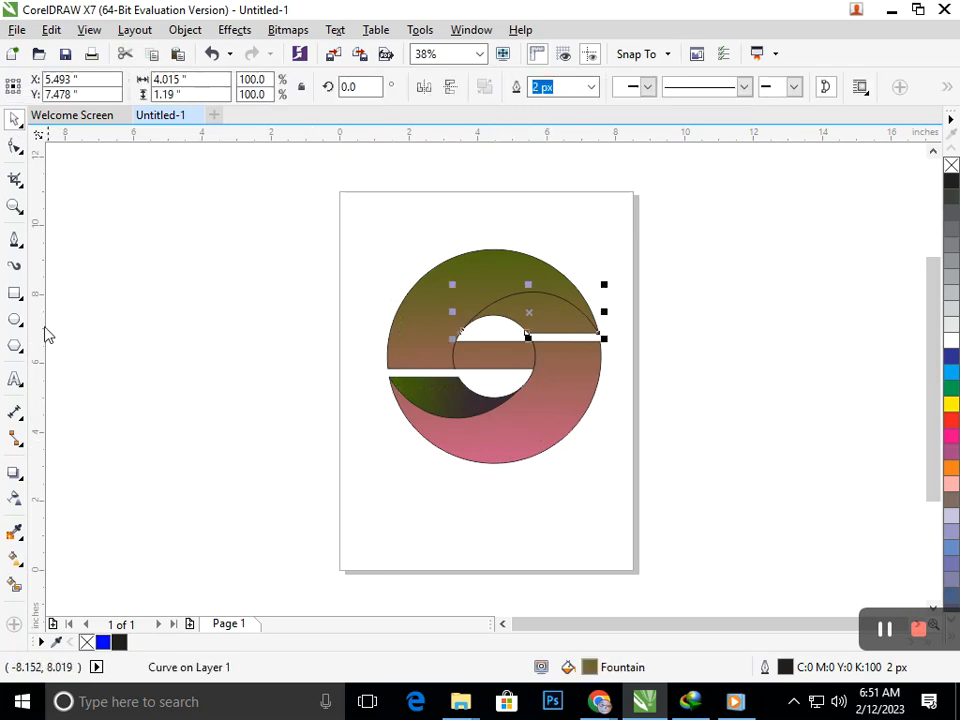
pyautogui.click(51, 29)
pyautogui.click(126, 291)
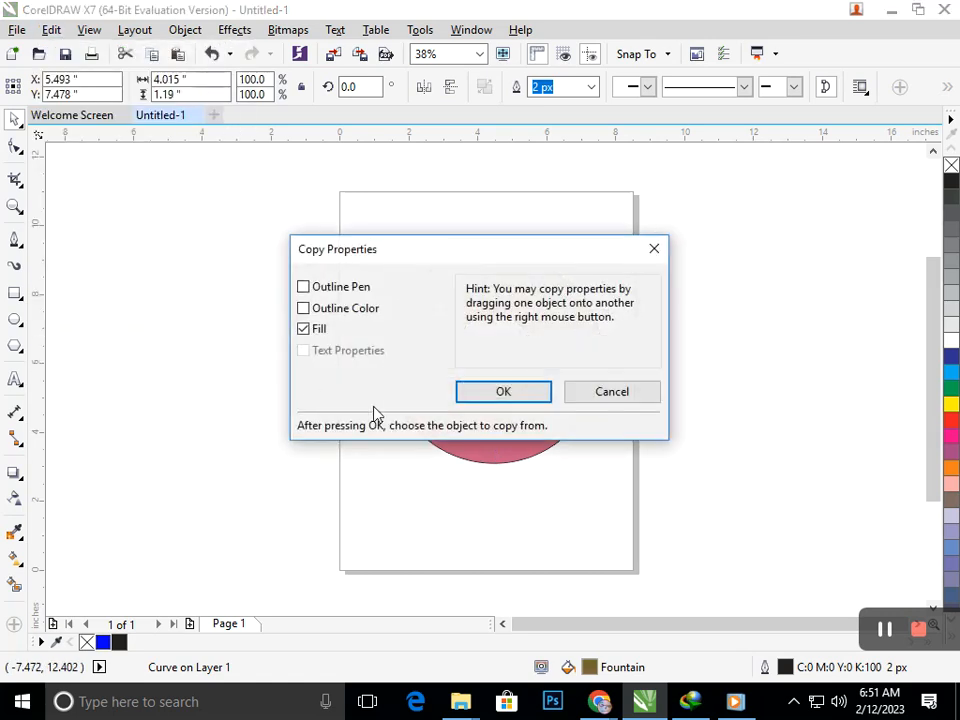
pyautogui.click(484, 391)
pyautogui.click(500, 443)
pyautogui.click(555, 542)
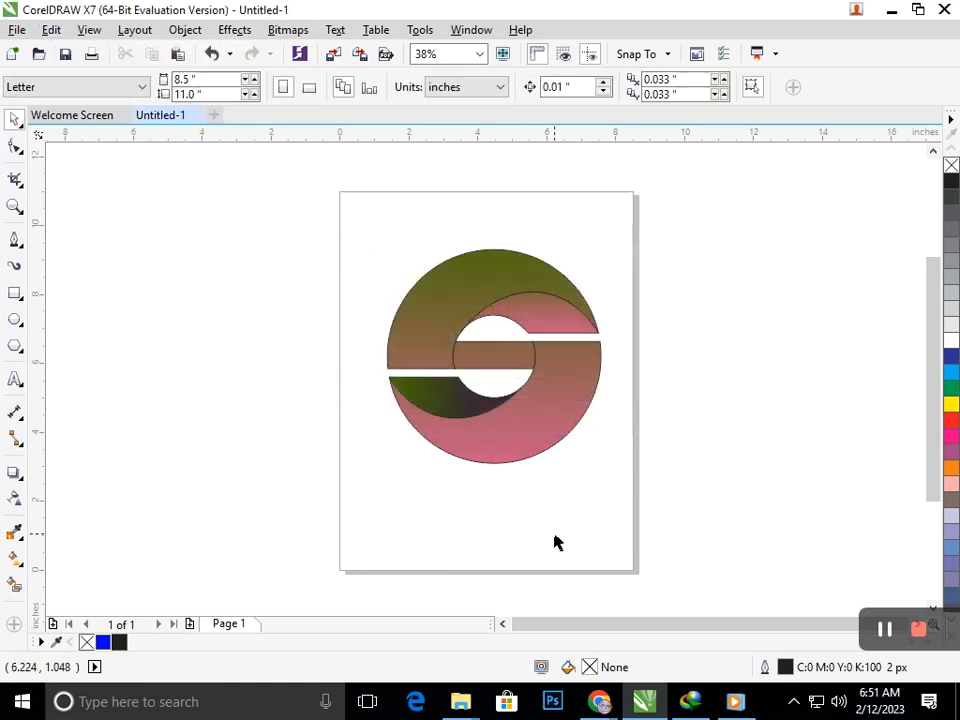
# Step: Weld the large upper piece and the small middle piece into one shape, keeping the upper piece in its original place
pyautogui.moveTo(450, 362); pyautogui.dragTo(377, 369)
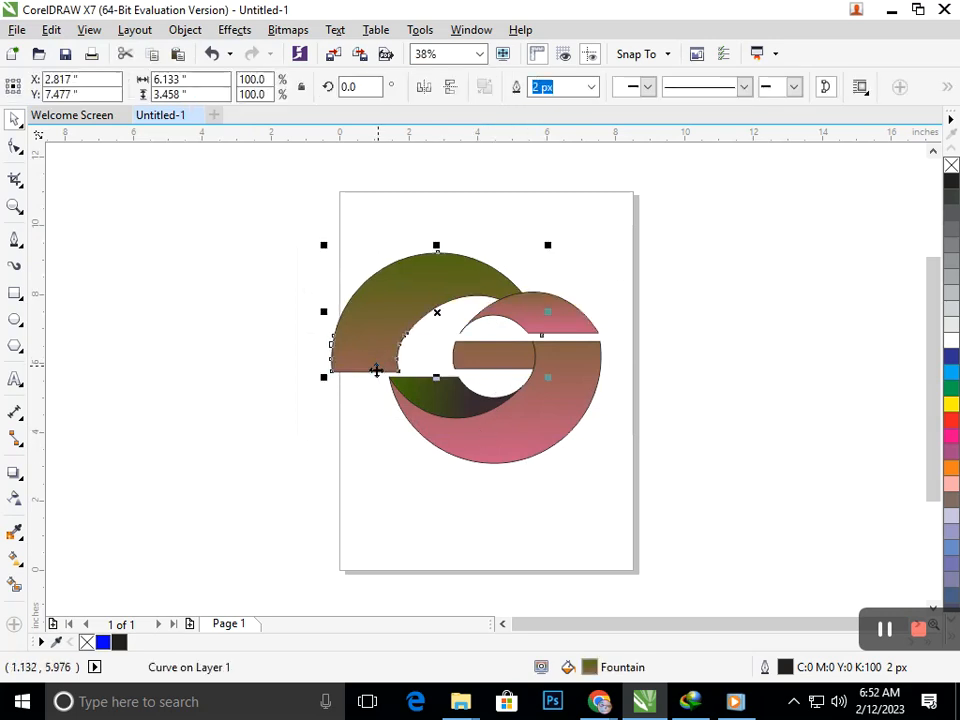
pyautogui.hotkey('ctrl', 'z')
pyautogui.keyDown('shift'); pyautogui.click(479, 360); pyautogui.keyUp('shift')
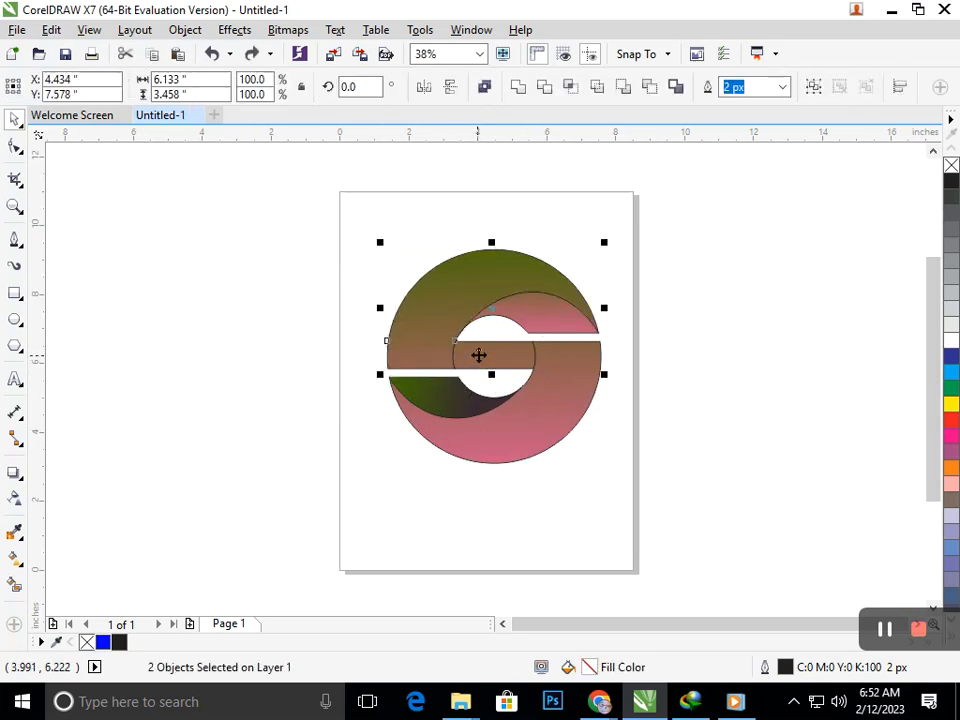
pyautogui.click(543, 88)
pyautogui.click(628, 378)
# Step: Weld the joined upper shape with the large lower piece in place to form a single continuous S
pyautogui.moveTo(549, 373); pyautogui.dragTo(542, 444)
pyautogui.hotkey('ctrl', 'z')
pyautogui.click(679, 414)
pyautogui.click(466, 359)
pyautogui.keyDown('shift'); pyautogui.click(557, 398); pyautogui.keyUp('shift')
pyautogui.click(528, 92)
pyautogui.click(642, 396)
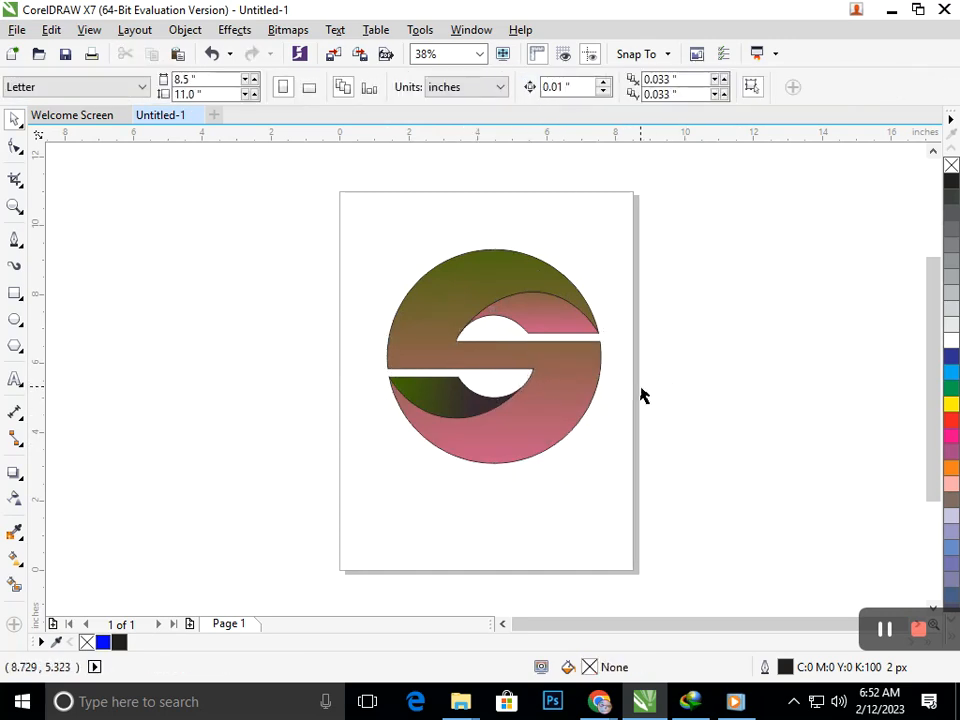
pyautogui.moveTo(420, 394); pyautogui.dragTo(379, 390)
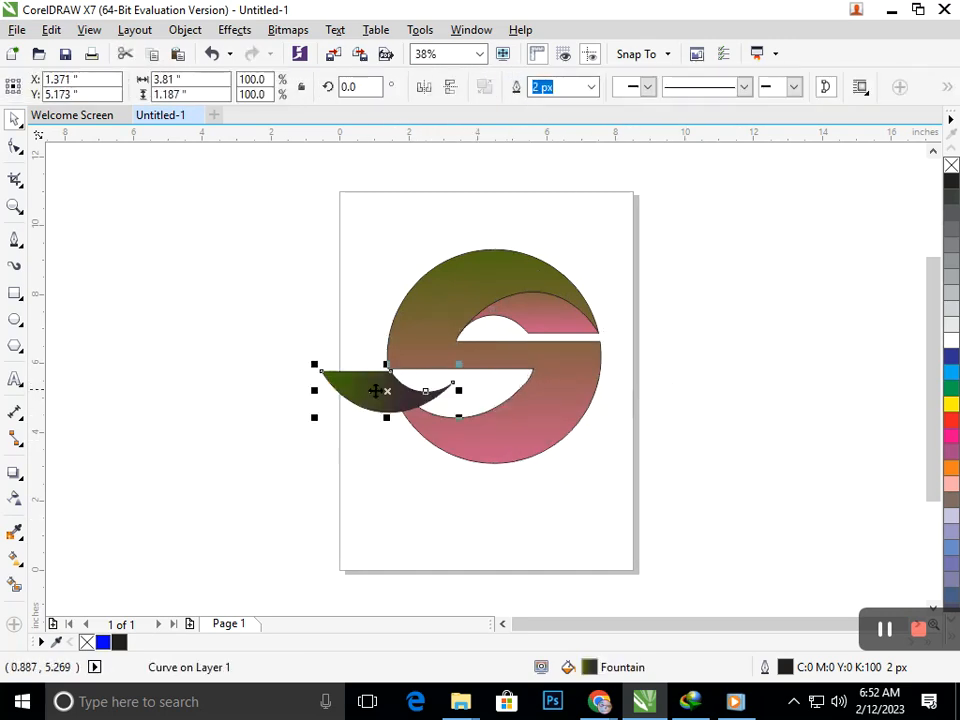
pyautogui.hotkey('ctrl', 'z')
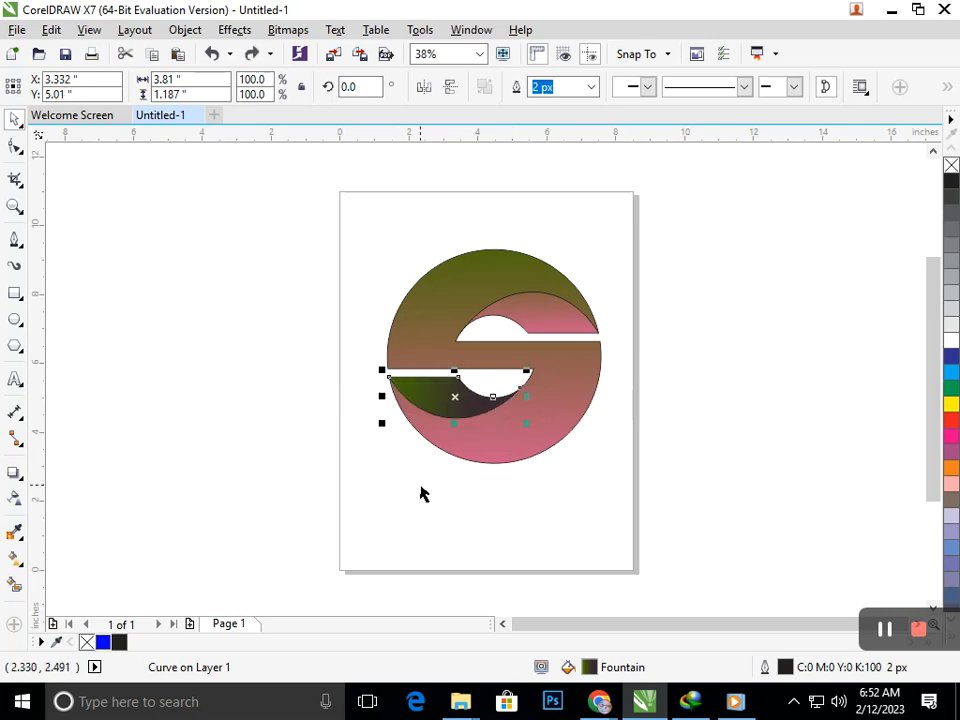
pyautogui.click(632, 432)
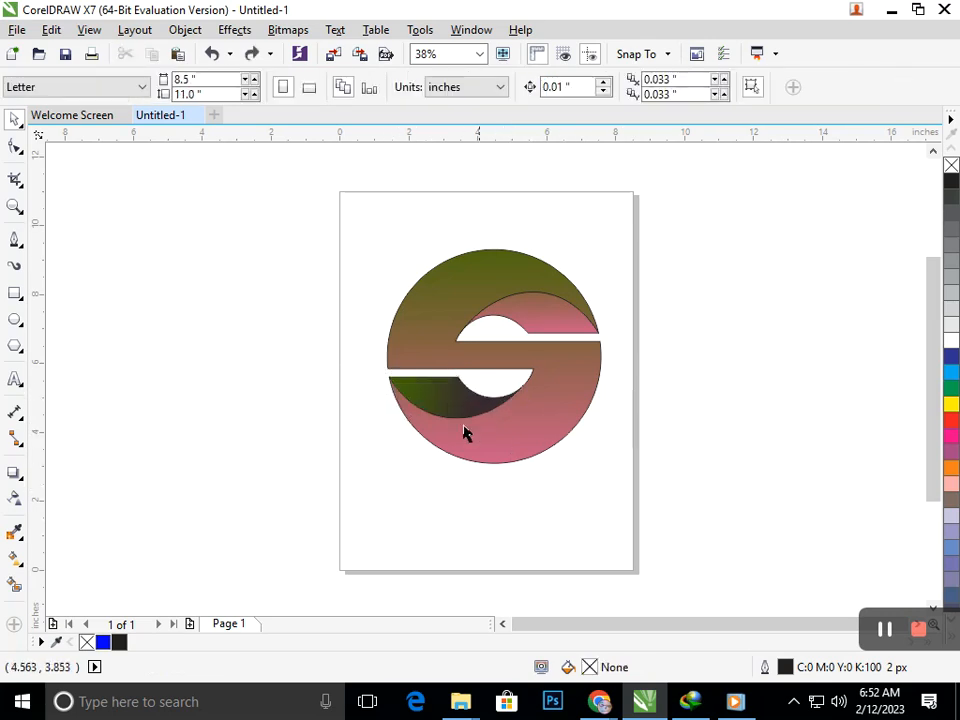
# Step: Place a copy of the lower-left crescent slightly up and left of the original, centred at about X 3.25", Y 5.15"
pyautogui.click(445, 410)
pyautogui.moveTo(439, 403); pyautogui.dragTo(439, 407)
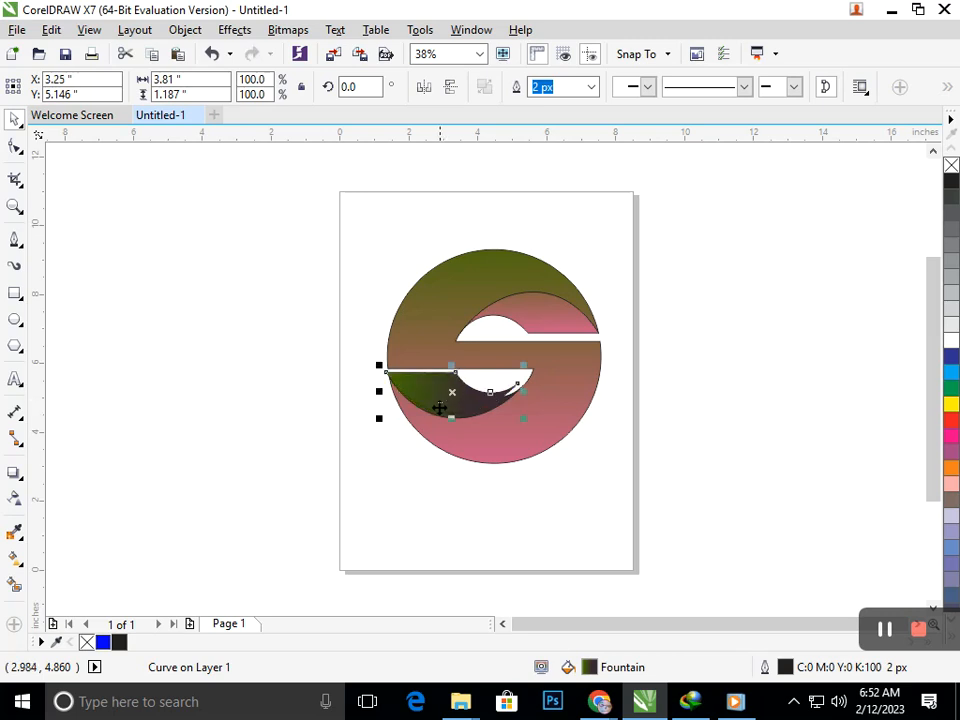
pyautogui.click(442, 516)
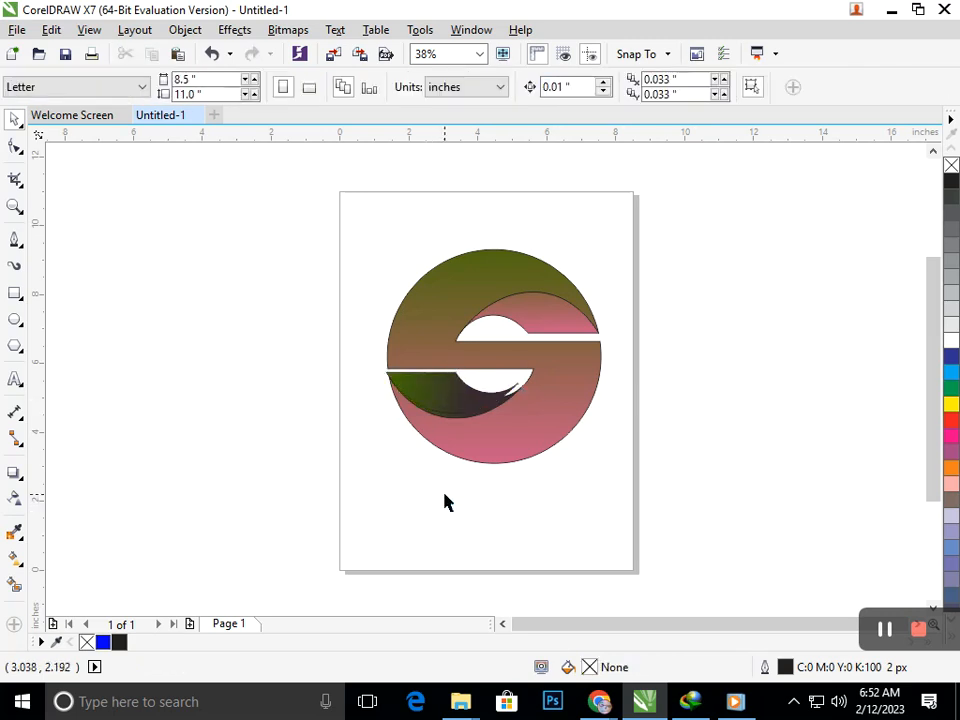
# Step: Try to trim the lower-left crescent with its offset copy and pull the copy away, and undo these changes
pyautogui.scroll(5, 487, 425)
pyautogui.click(435, 398)
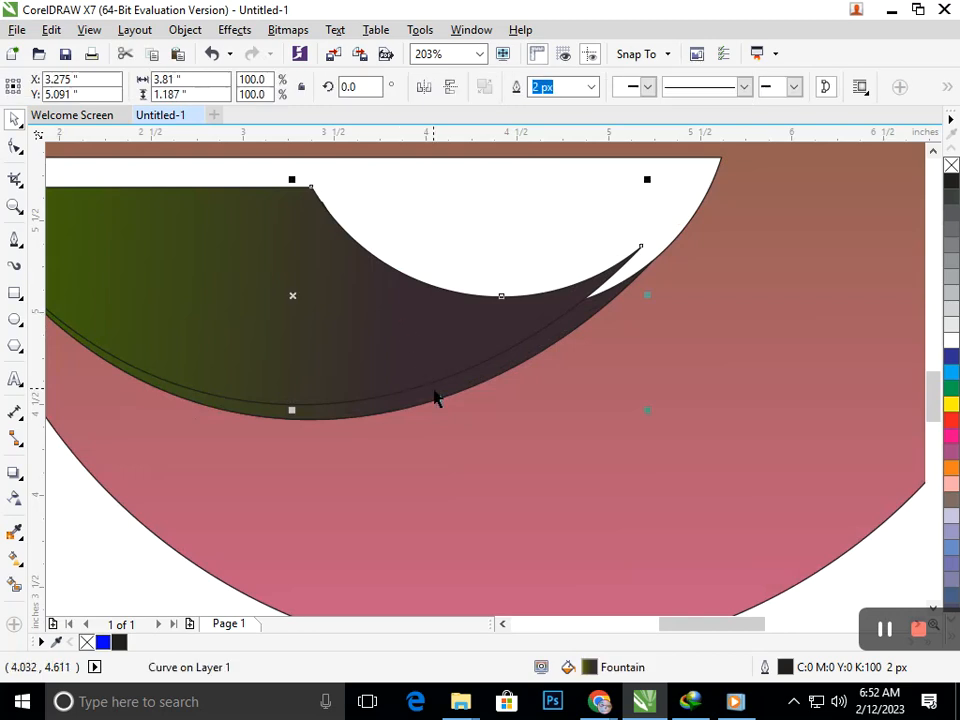
pyautogui.keyDown('shift'); pyautogui.click(436, 404); pyautogui.keyUp('shift')
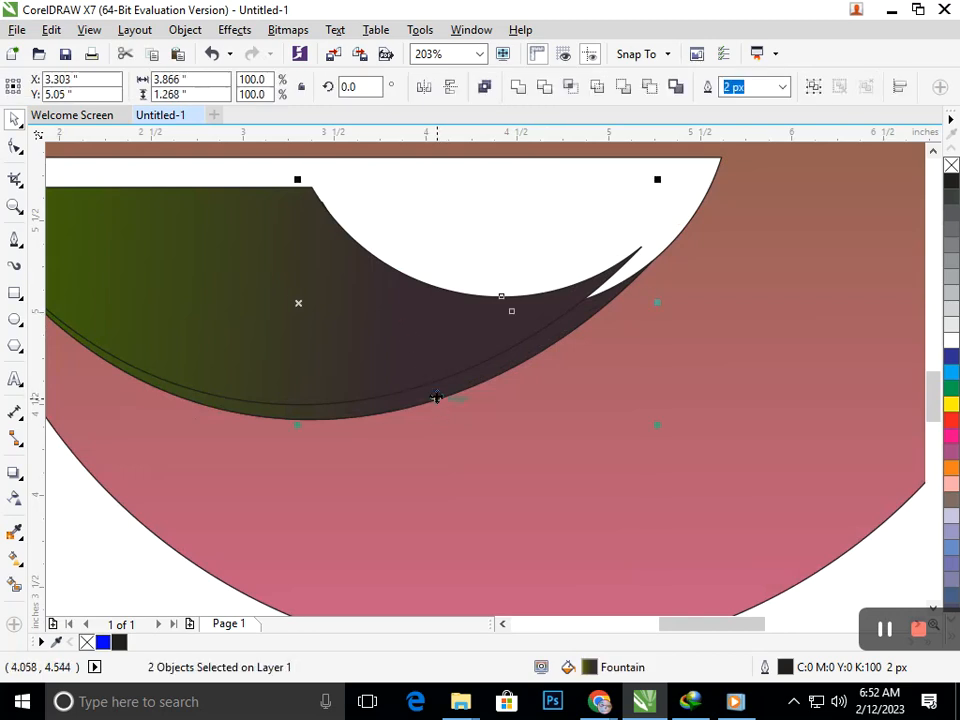
pyautogui.click(547, 92)
pyautogui.moveTo(490, 323); pyautogui.dragTo(378, 285)
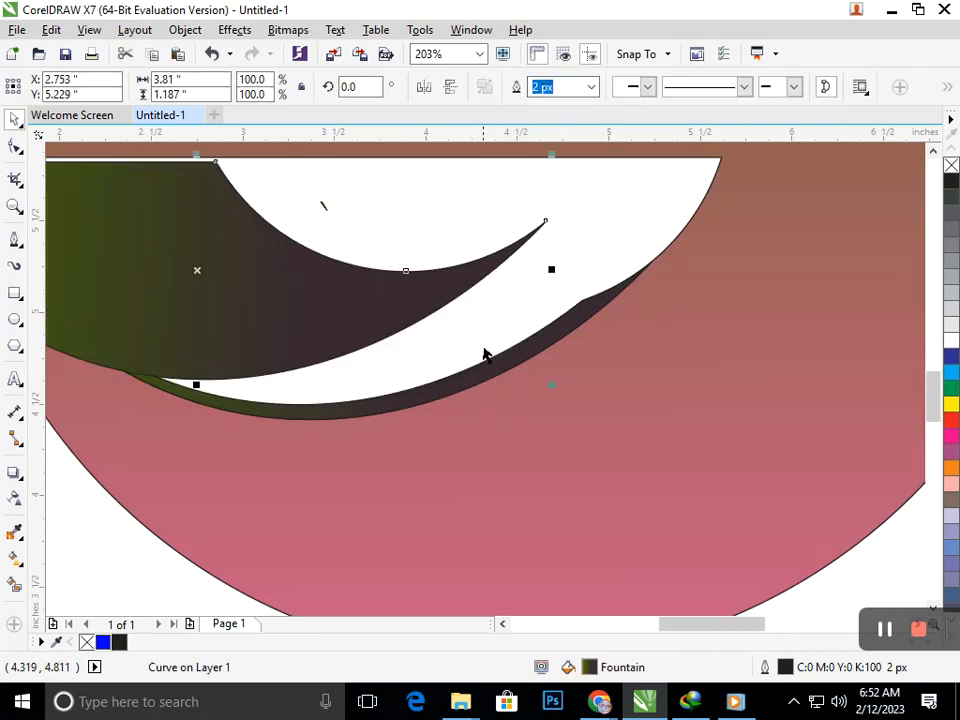
pyautogui.hotkey('shift', 'F4')
pyautogui.hotkey('ctrl', 'z')
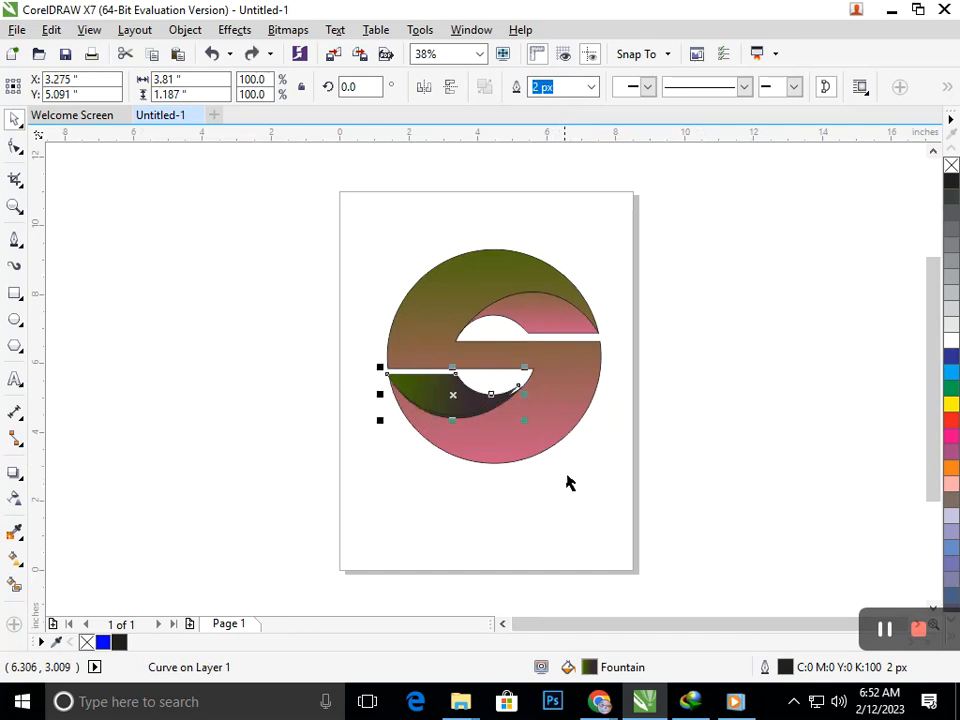
# Step: Try to reshape the offset crescent copy by moving its right tip node and the control handle of its lower curve
pyautogui.click(559, 502)
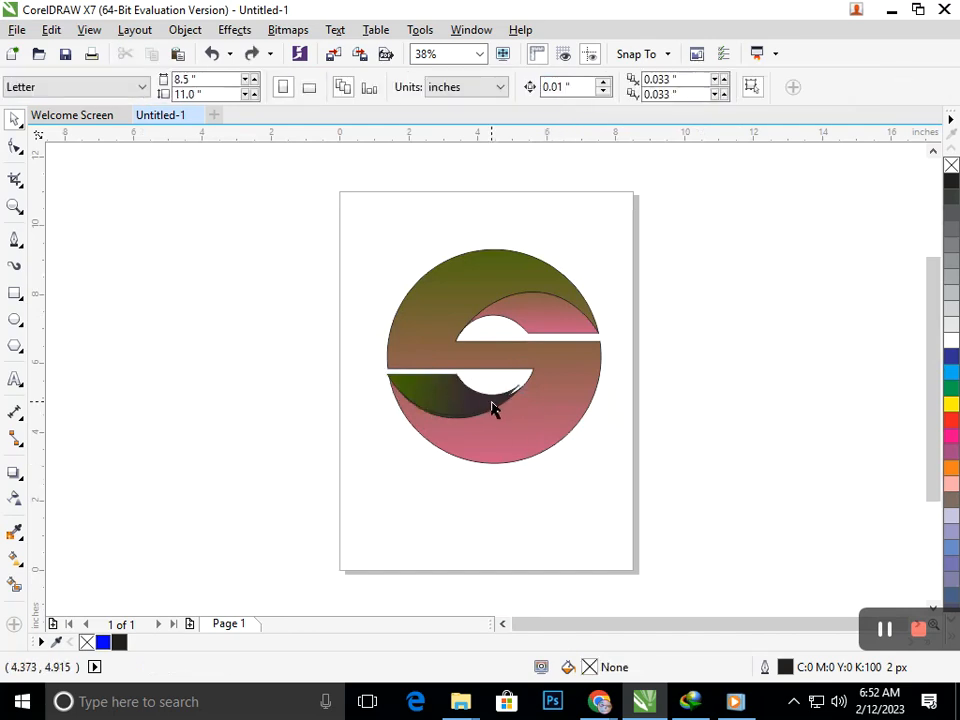
pyautogui.moveTo(559, 421); pyautogui.dragTo(559, 421)
pyautogui.press('F3')
pyautogui.scroll(3, 440, 408)
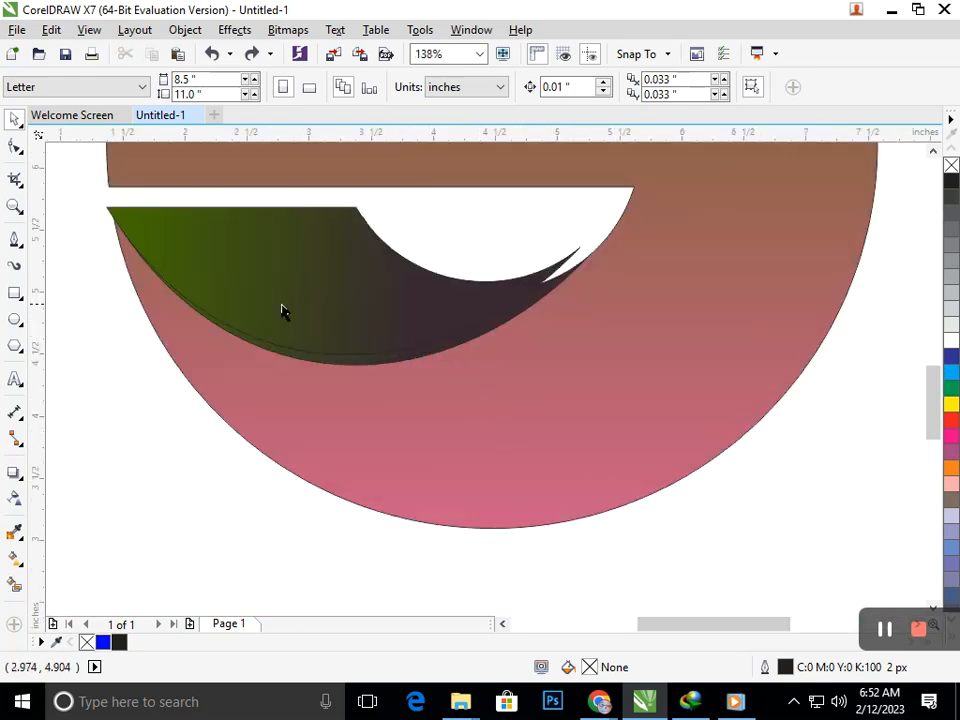
pyautogui.click(15, 146)
pyautogui.click(560, 272)
pyautogui.moveTo(579, 251); pyautogui.dragTo(600, 272)
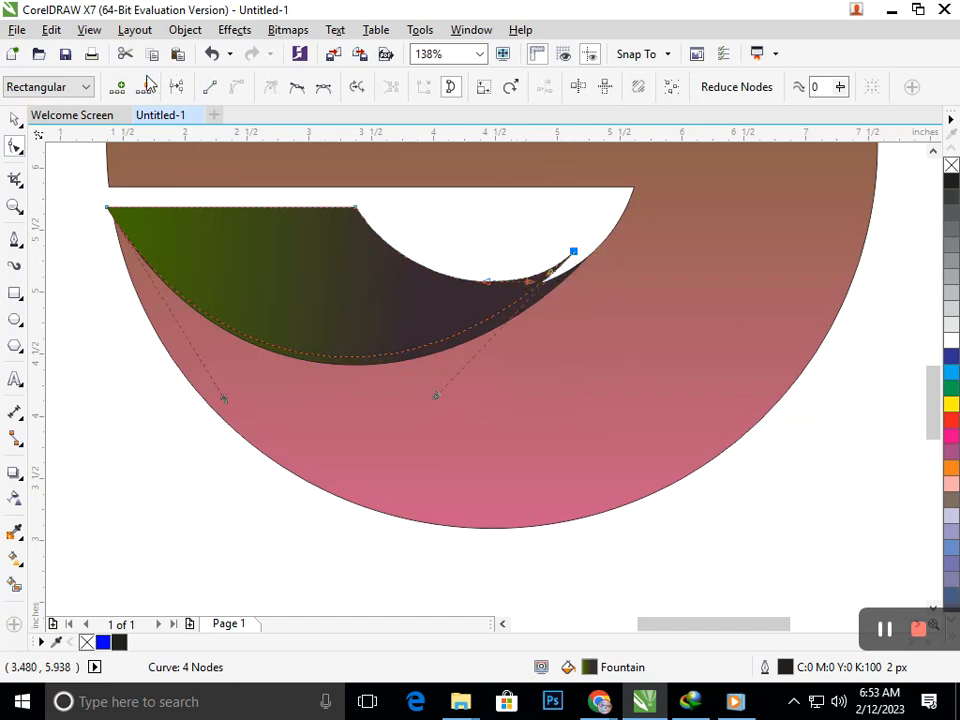
pyautogui.click(144, 87)
pyautogui.hotkey('ctrl', 'z')
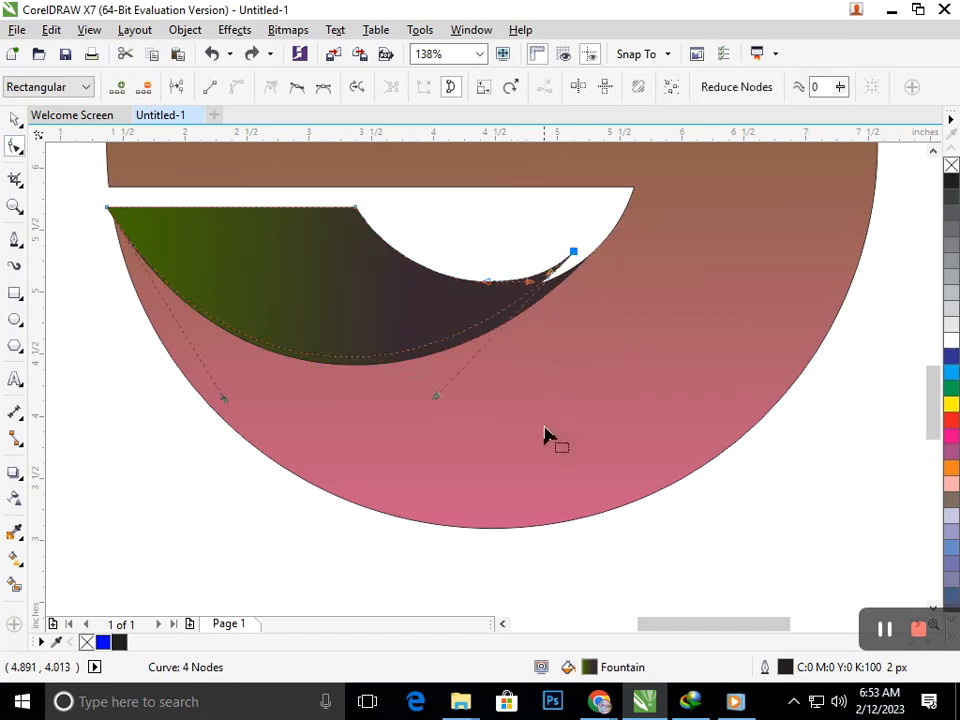
pyautogui.moveTo(436, 398)
pyautogui.mouseDown()
pyautogui.moveTo(416, 414)
pyautogui.moveTo(417, 396)
pyautogui.mouseUp()
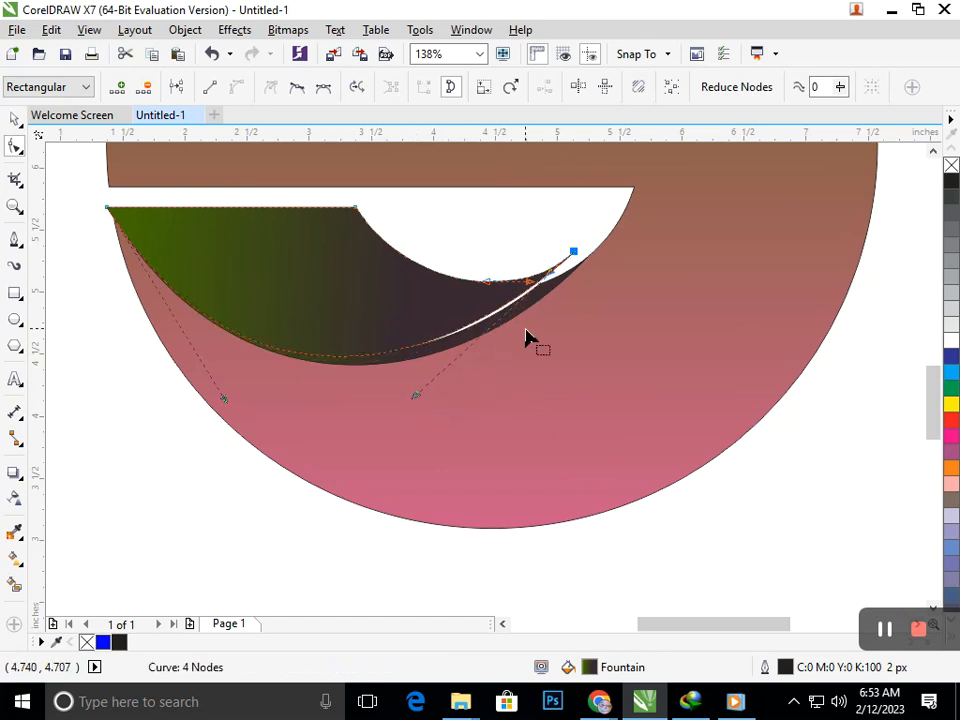
# Step: Undo the node edits and the earlier offset of the lower-left crescent
pyautogui.click(13, 120)
pyautogui.click(83, 268)
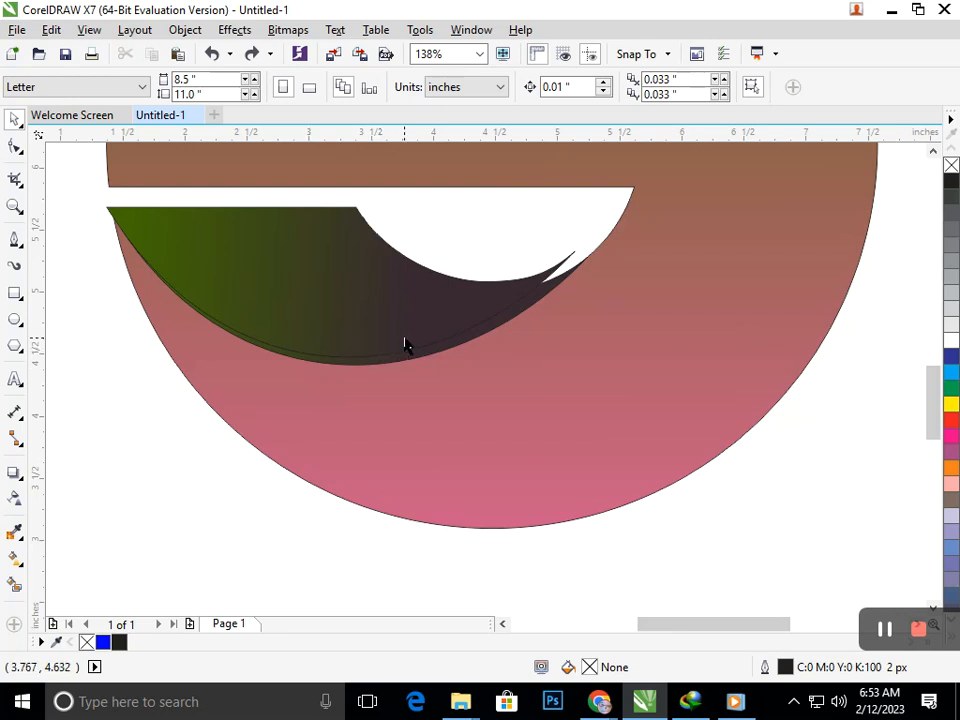
pyautogui.click(297, 321)
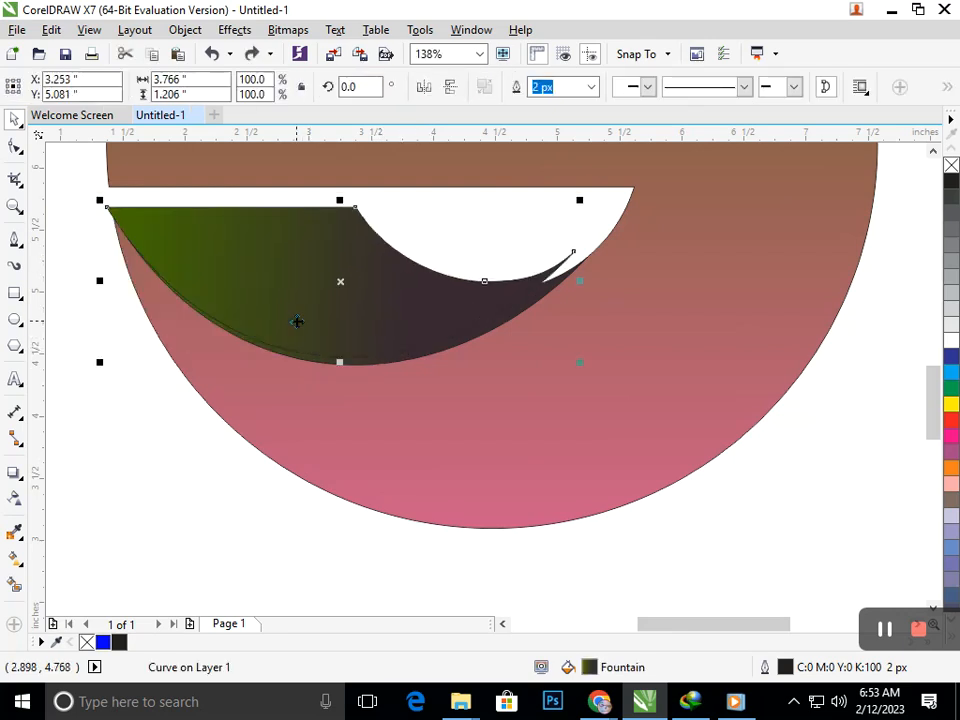
pyautogui.hotkey('ctrl', 'z')
pyautogui.hotkey('ctrl', 'z')
pyautogui.hotkey('ctrl', 'z')
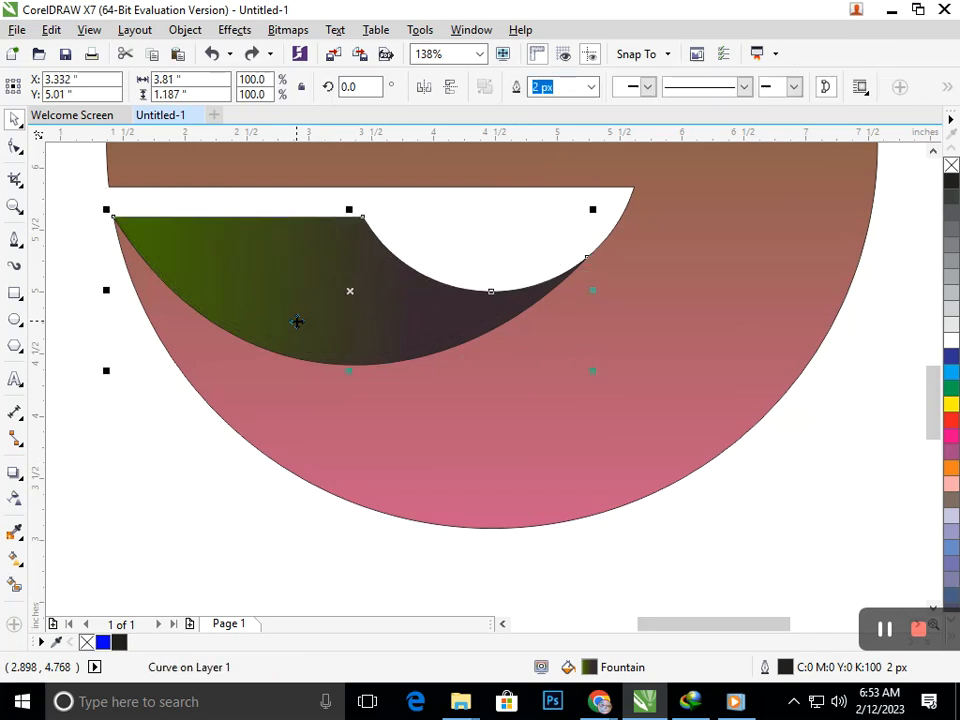
# Step: Duplicate the lower-left crescent in place and shift the copy slightly up and left, to about X 3.26", Y 5.10"
pyautogui.moveTo(337, 299); pyautogui.dragTo(283, 268)
pyautogui.hotkey('ctrl', 'z')
pyautogui.press('+')
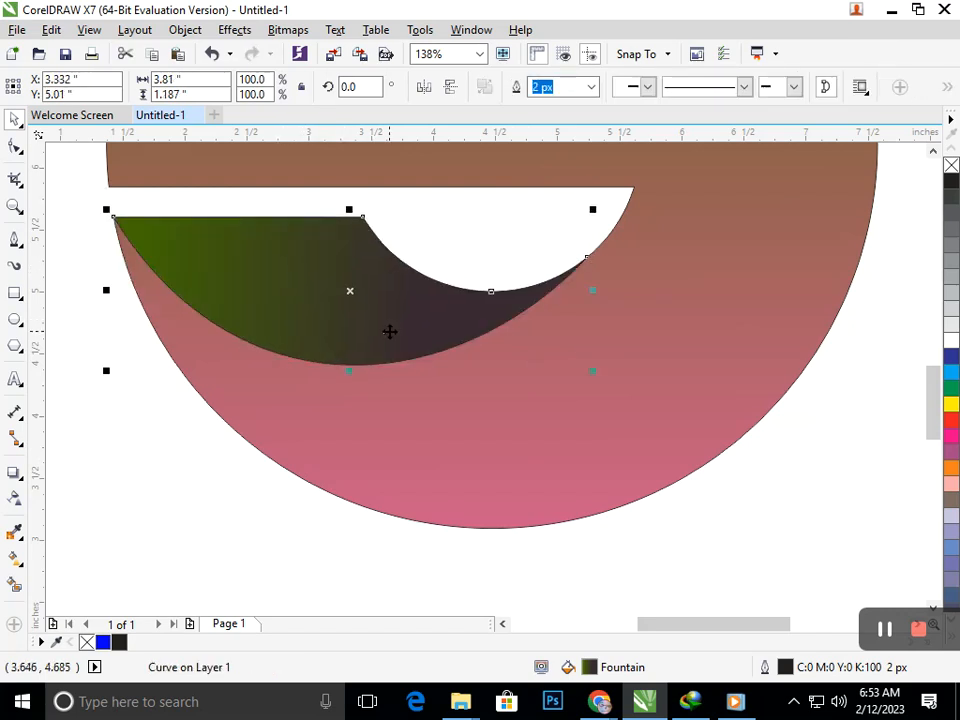
pyautogui.moveTo(390, 331); pyautogui.dragTo(381, 319)
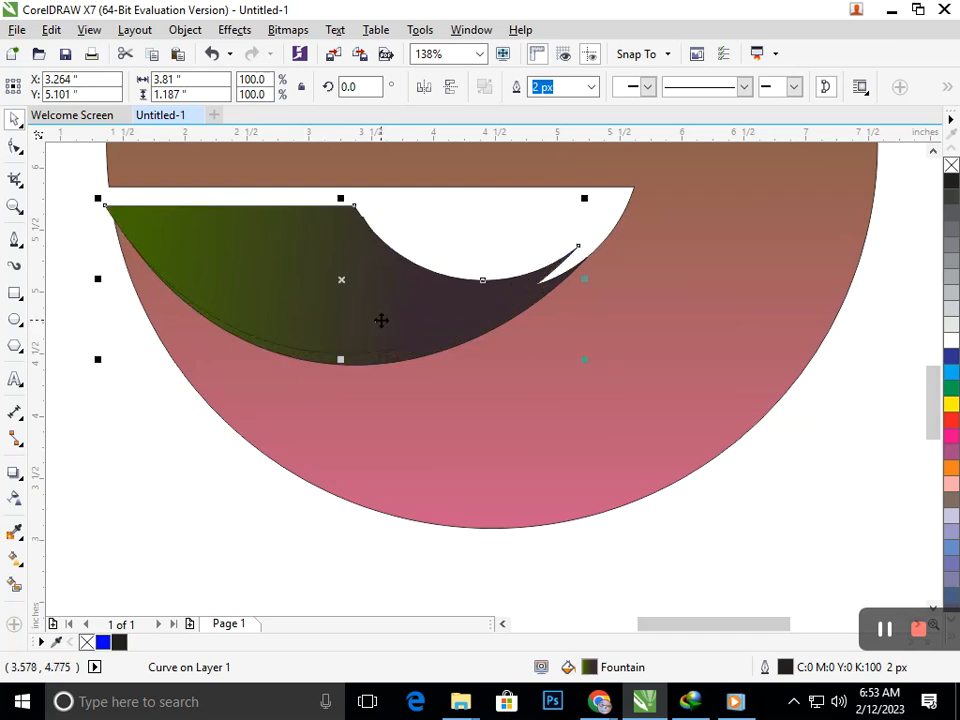
# Step: Trim the original lower-left crescent with the offset copy and remove that copy
pyautogui.press('Escape')
pyautogui.click(294, 330)
pyautogui.keyDown('shift'); pyautogui.click(388, 362); pyautogui.keyUp('shift')
pyautogui.click(544, 87)
pyautogui.press('Escape')
pyautogui.click(316, 324)
pyautogui.moveTo(316, 324); pyautogui.dragTo(300, 340)
pyautogui.hotkey('ctrl', 'z')
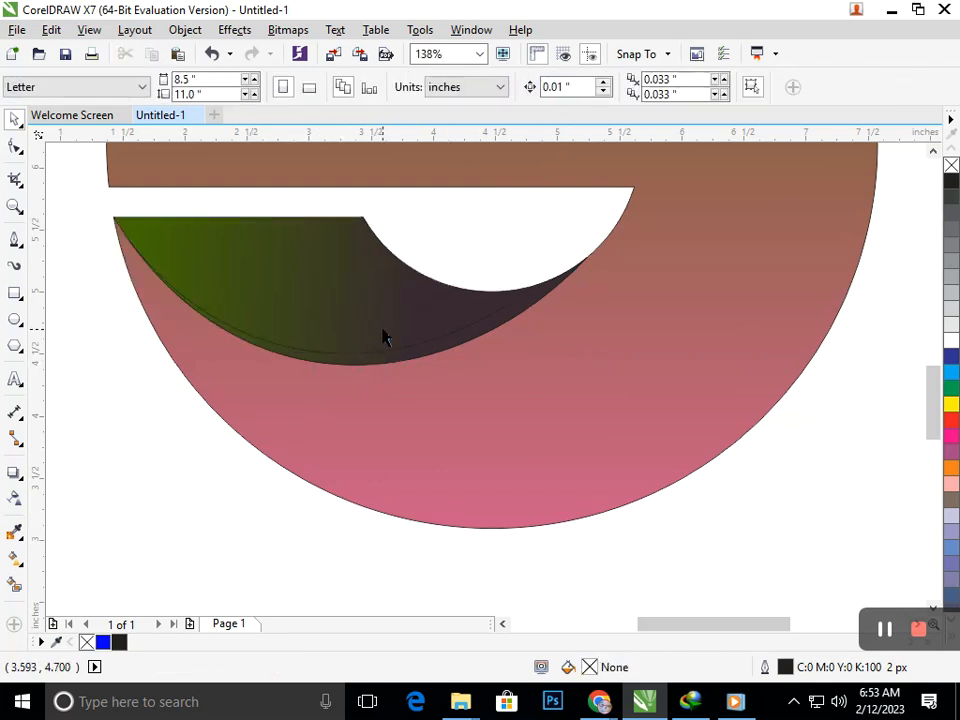
# Step: Fill the thin trimmed sliver along the lower-left crescent's curved lower edge with cyan
pyautogui.moveTo(385, 330); pyautogui.dragTo(357, 318)
pyautogui.hotkey('ctrl', 'z')
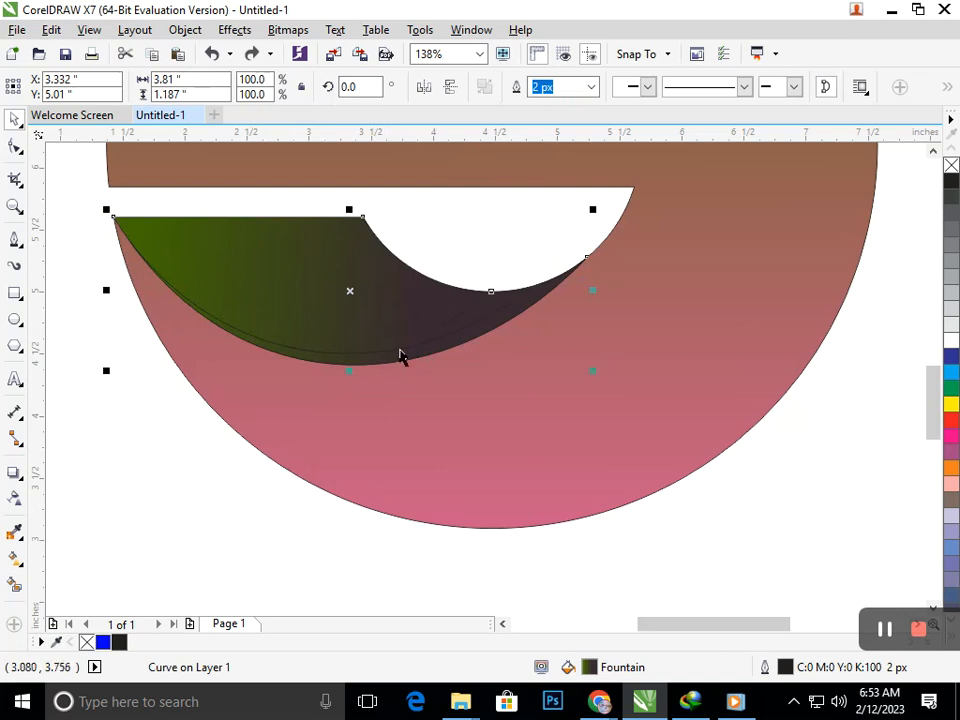
pyautogui.click(379, 358)
pyautogui.moveTo(384, 361); pyautogui.dragTo(311, 375)
pyautogui.hotkey('ctrl', 'z')
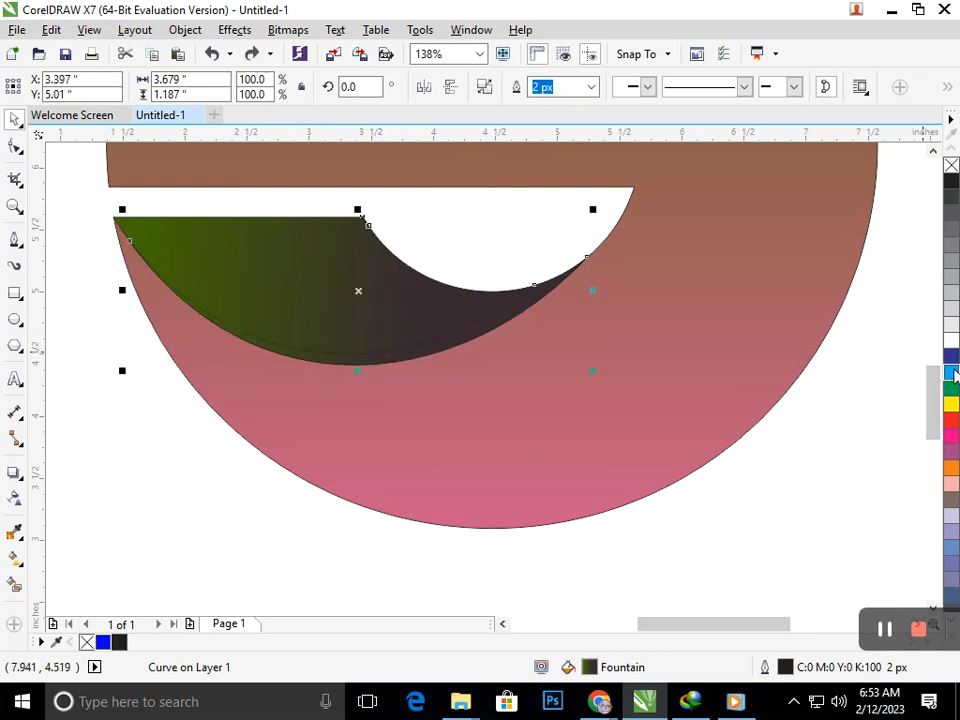
pyautogui.click(950, 374)
pyautogui.click(729, 481)
pyautogui.hotkey('shift', 'F4')
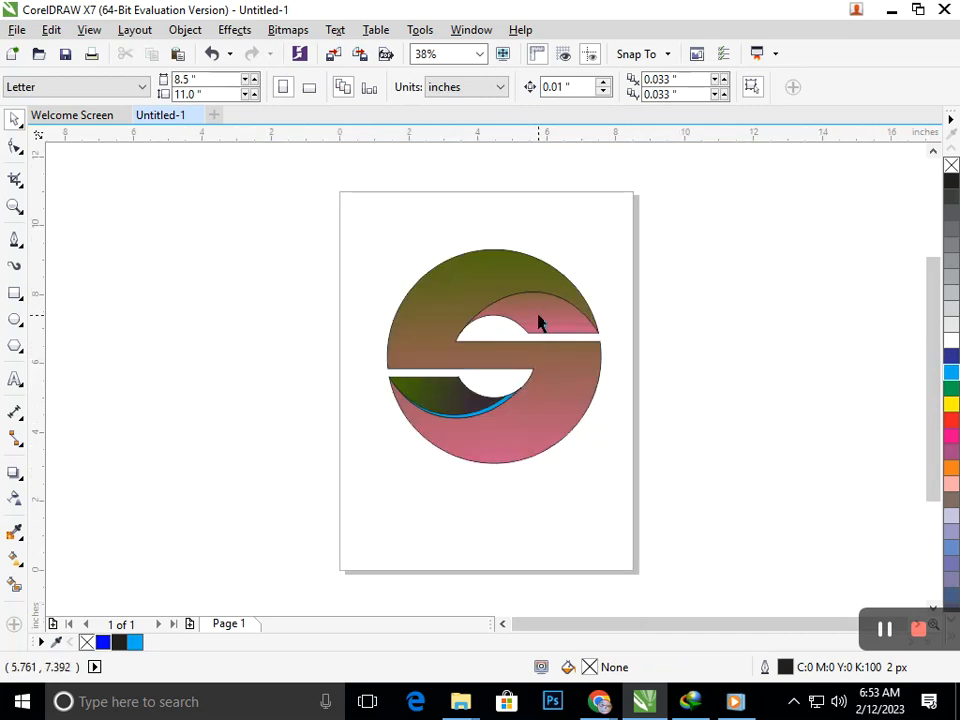
# Step: Place a copy of the upper-right crescent slightly down and right of the original, at about X 5.56", Y 7.37"
pyautogui.moveTo(380, 254); pyautogui.dragTo(714, 418)
pyautogui.press('space')
pyautogui.click(471, 362)
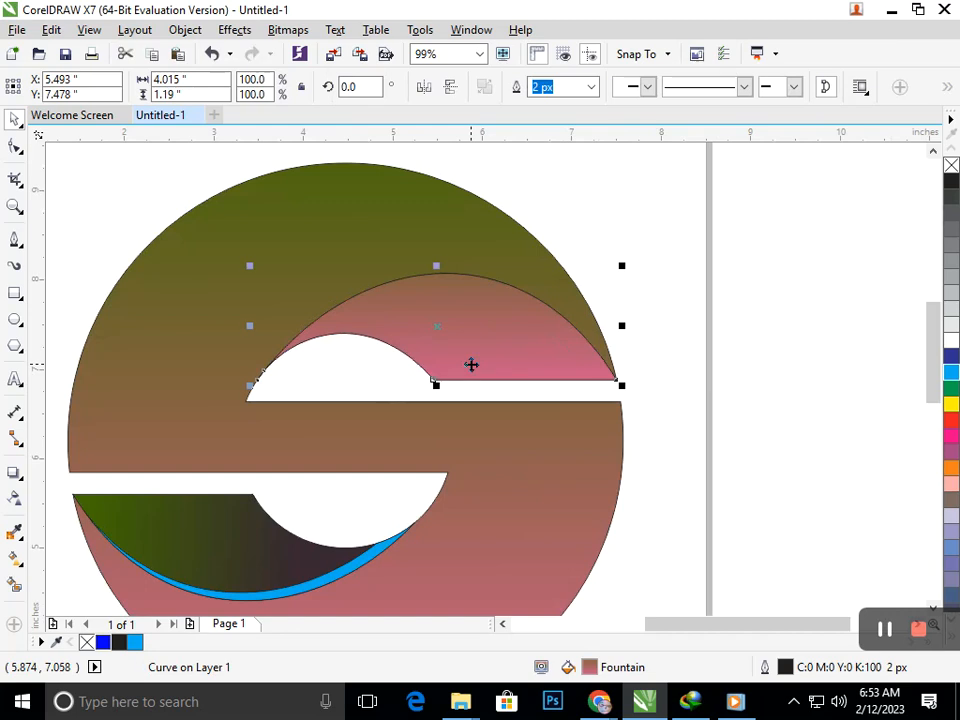
pyautogui.moveTo(453, 325); pyautogui.dragTo(460, 331)
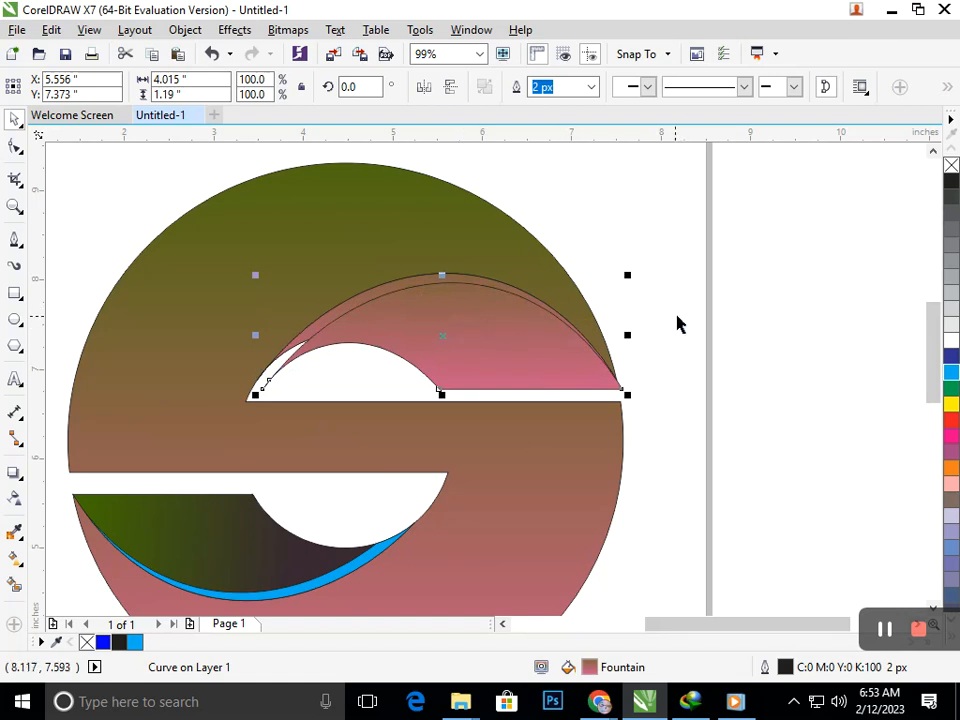
# Step: Trim the original upper-right crescent with its offset copy and delete that copy
pyautogui.click(698, 345)
pyautogui.click(450, 370)
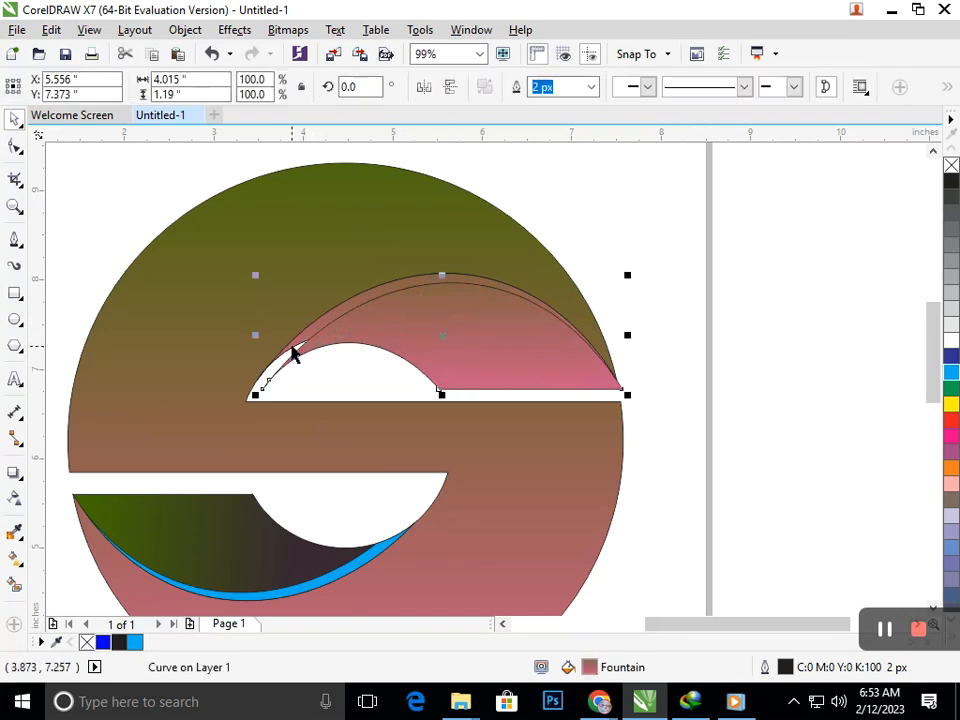
pyautogui.keyDown('shift'); pyautogui.click(291, 348); pyautogui.keyUp('shift')
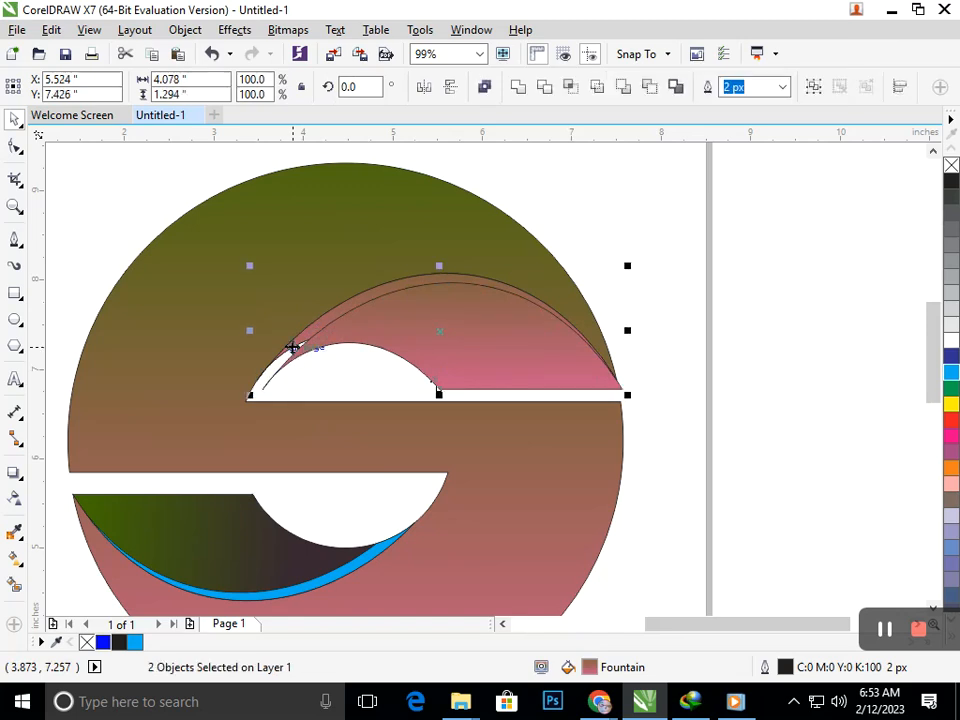
pyautogui.click(544, 87)
pyautogui.moveTo(463, 360); pyautogui.dragTo(580, 367)
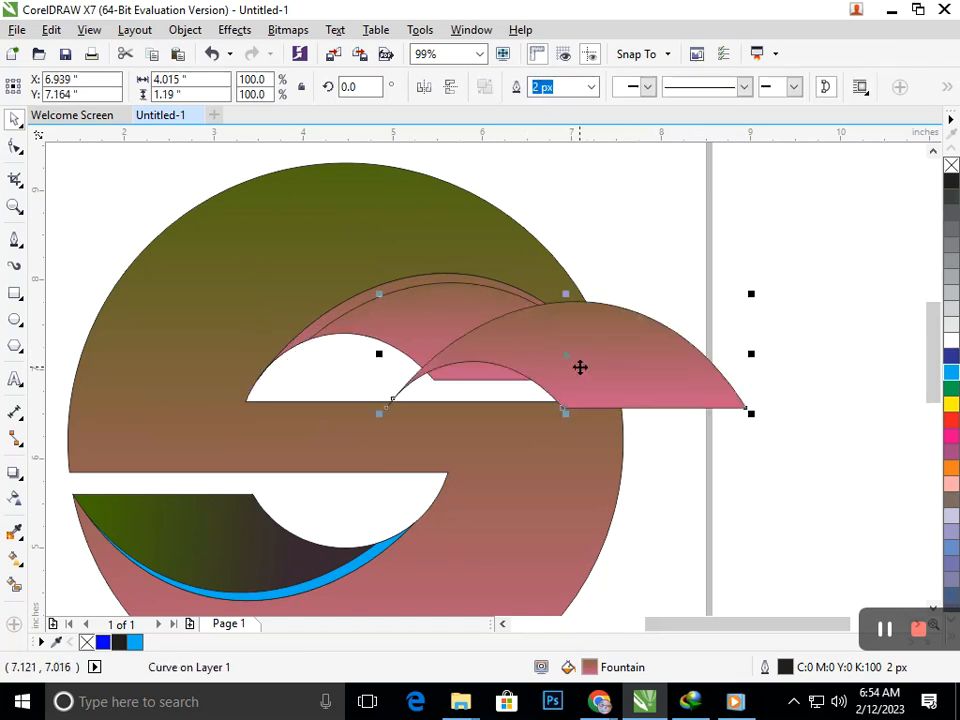
pyautogui.press('Delete')
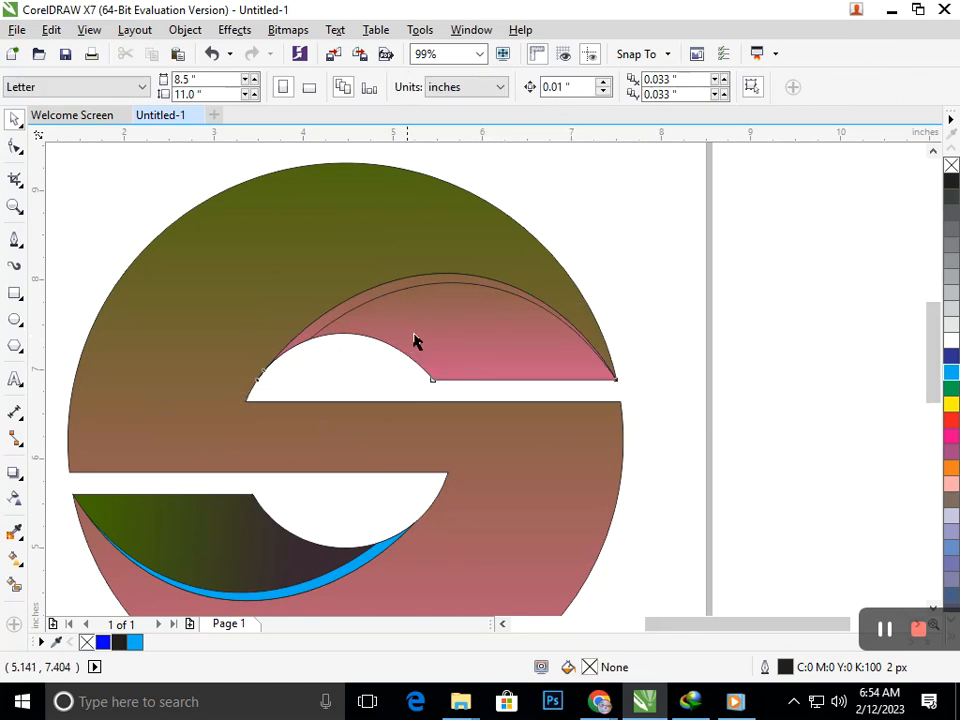
# Step: Fill the thin trimmed arc along the upper-right crescent's curved upper edge with cyan (C:100 M:0 Y:0 K:0)
pyautogui.moveTo(417, 334); pyautogui.dragTo(482, 343)
pyautogui.hotkey('ctrl', 'z')
pyautogui.click(685, 298)
pyautogui.click(346, 314)
pyautogui.click(949, 372)
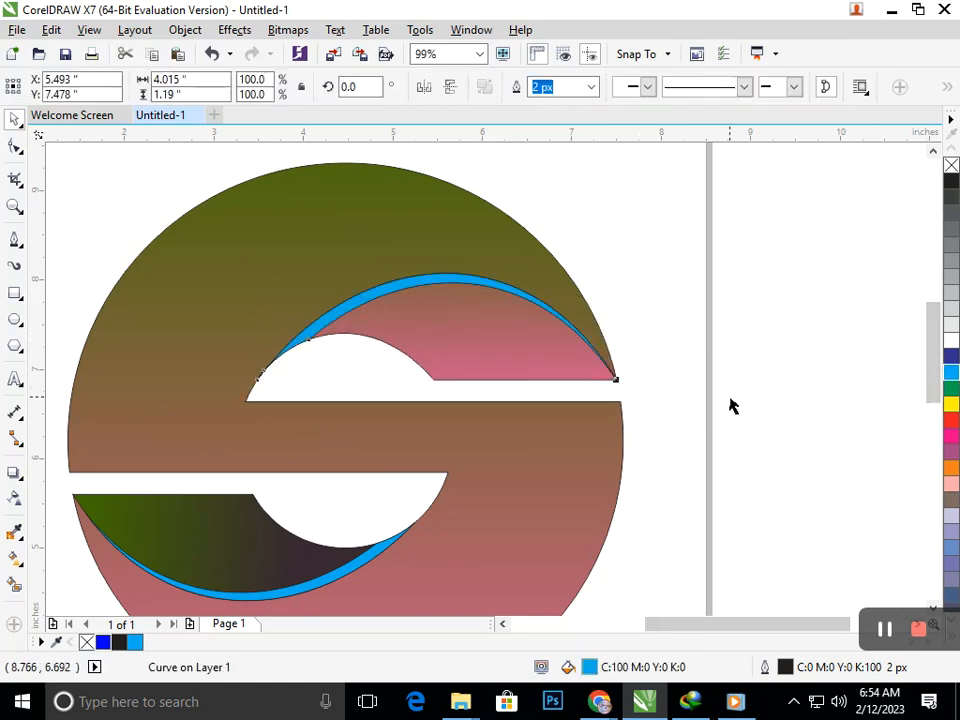
pyautogui.click(318, 373)
pyautogui.hotkey('shift', 'F4')
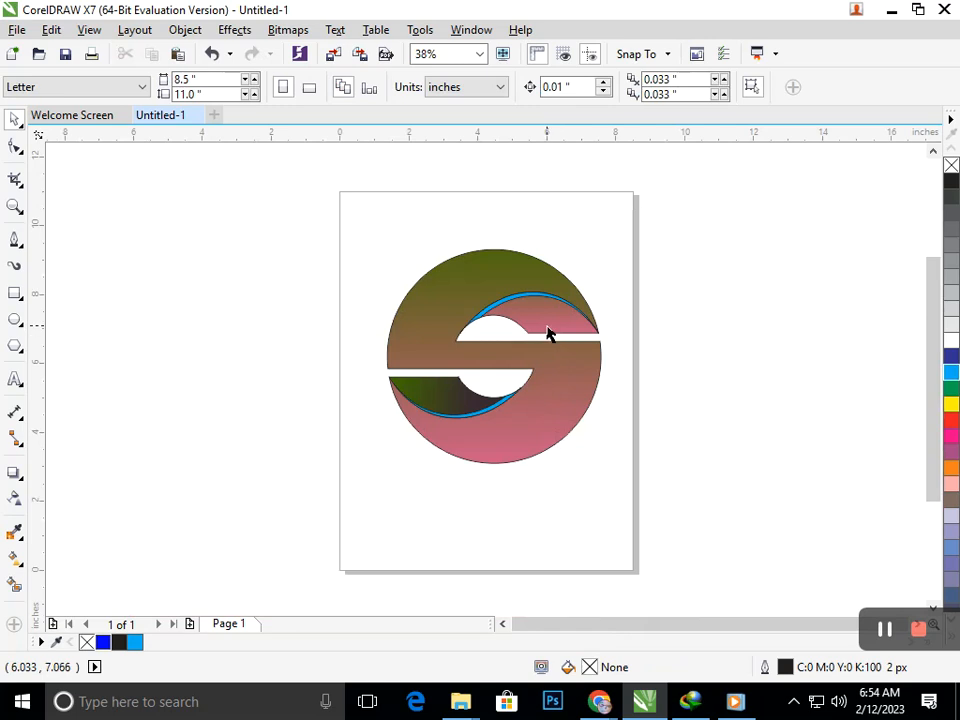
pyautogui.click(549, 334)
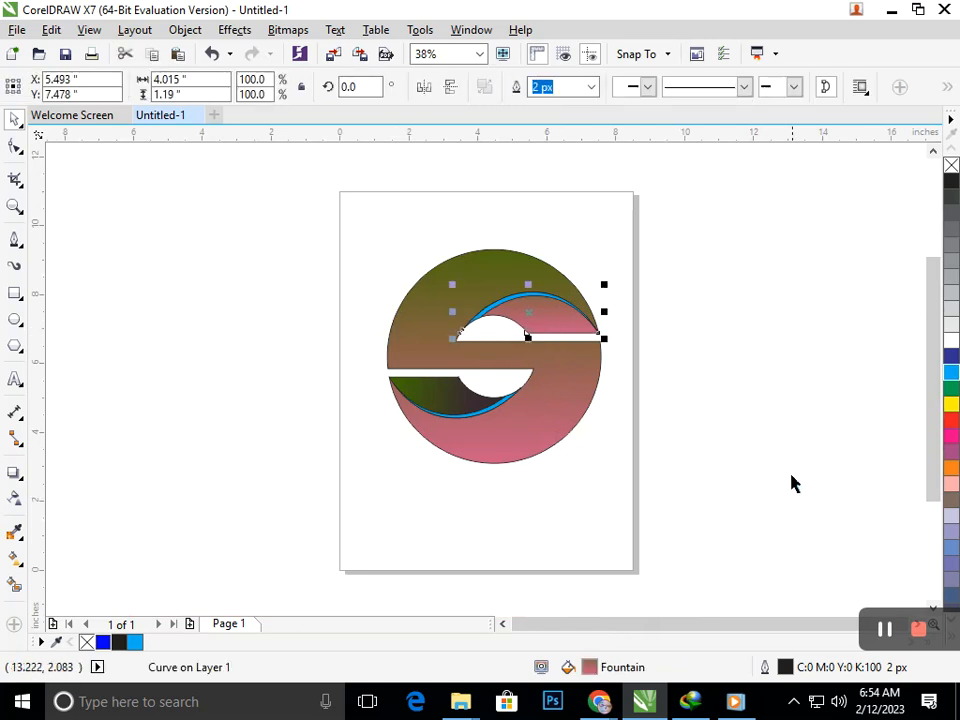
pyautogui.click(791, 484)
pyautogui.scroll(5, 467, 281)
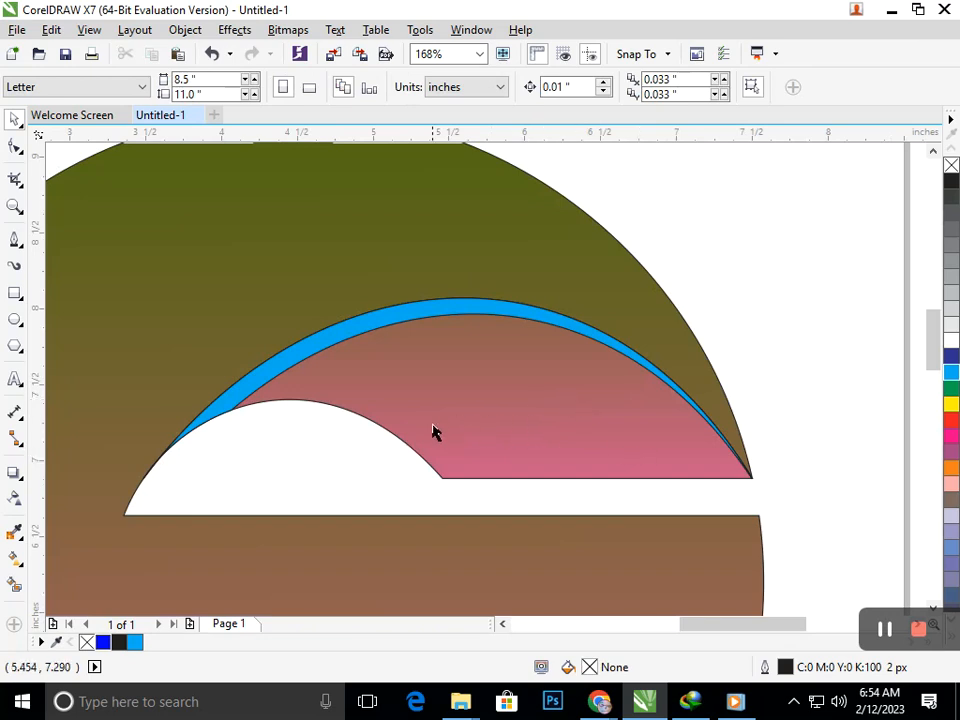
pyautogui.hotkey('shift', 'F4')
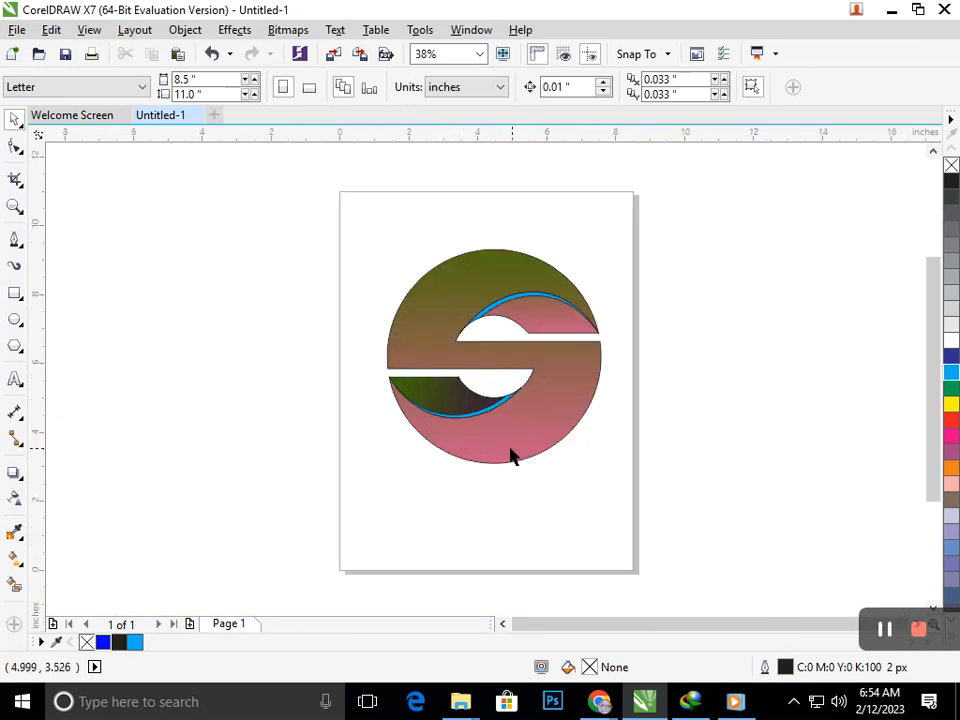
pyautogui.press('F4')
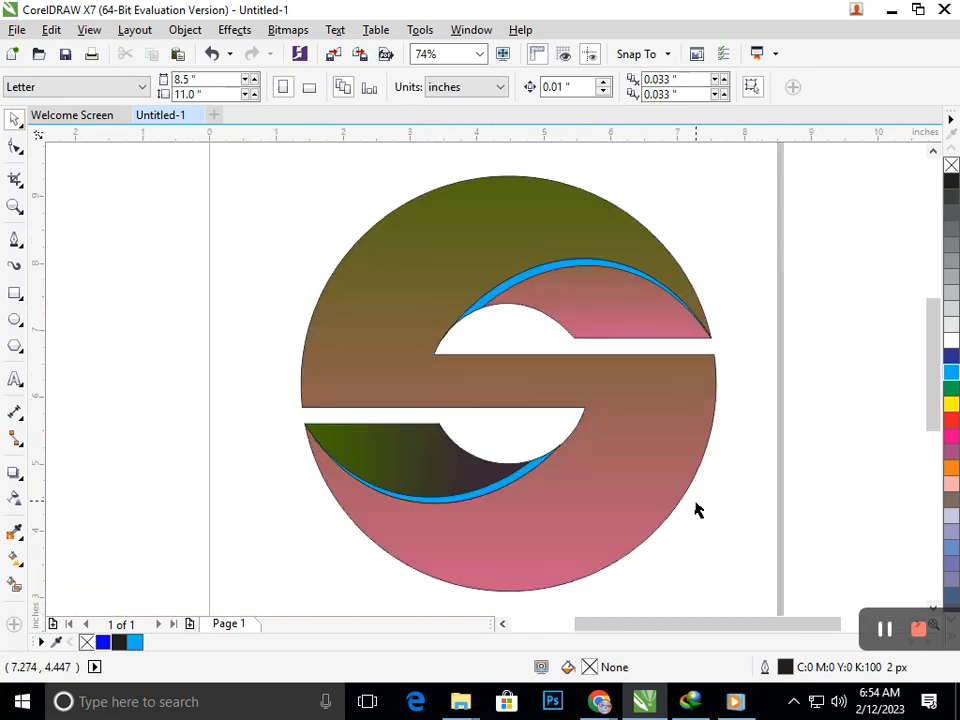
# Step: Recolor the thin arc along the upper-right crescent's curved upper edge green (C:100 M:0 Y:100 K:0)
pyautogui.click(551, 272)
pyautogui.click(951, 388)
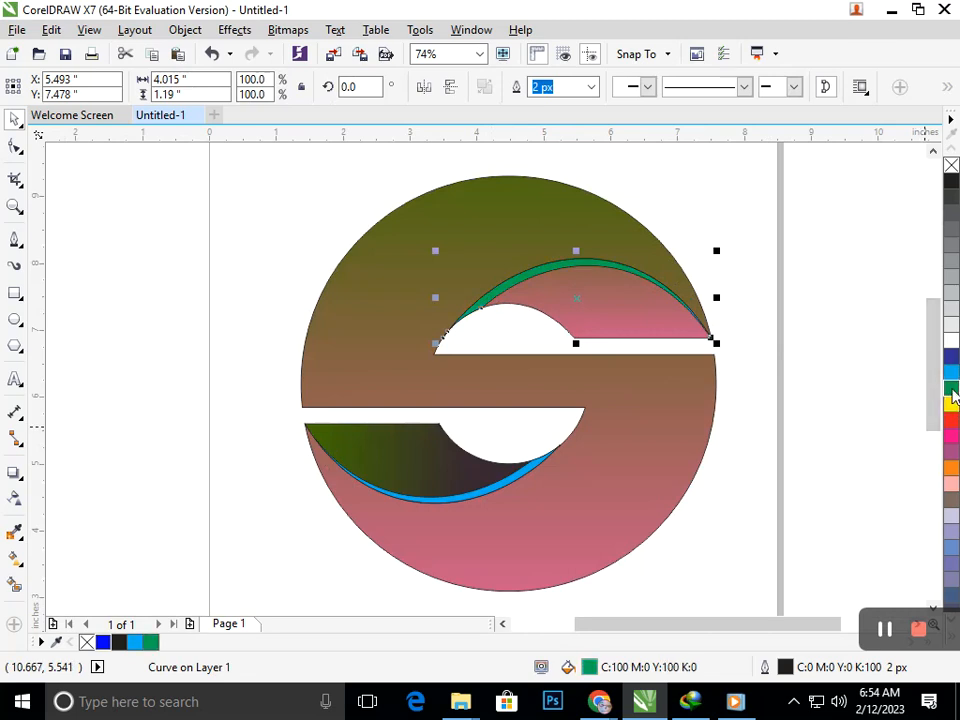
pyautogui.click(715, 489)
# Step: Try a purple fill (C:20 M:80 Y:0 K:20) on the lower-left crescent's thin sliver and undo it
pyautogui.hotkey('shift', 'F4')
pyautogui.press('F2')
pyautogui.moveTo(313, 261); pyautogui.dragTo(610, 480)
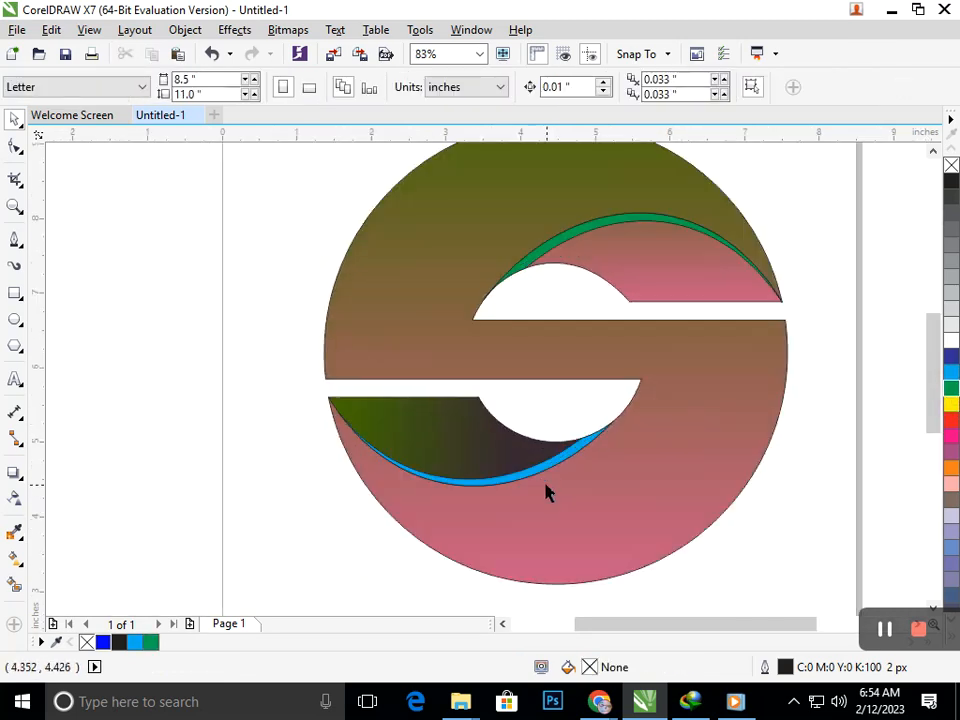
pyautogui.click(538, 479)
pyautogui.click(951, 451)
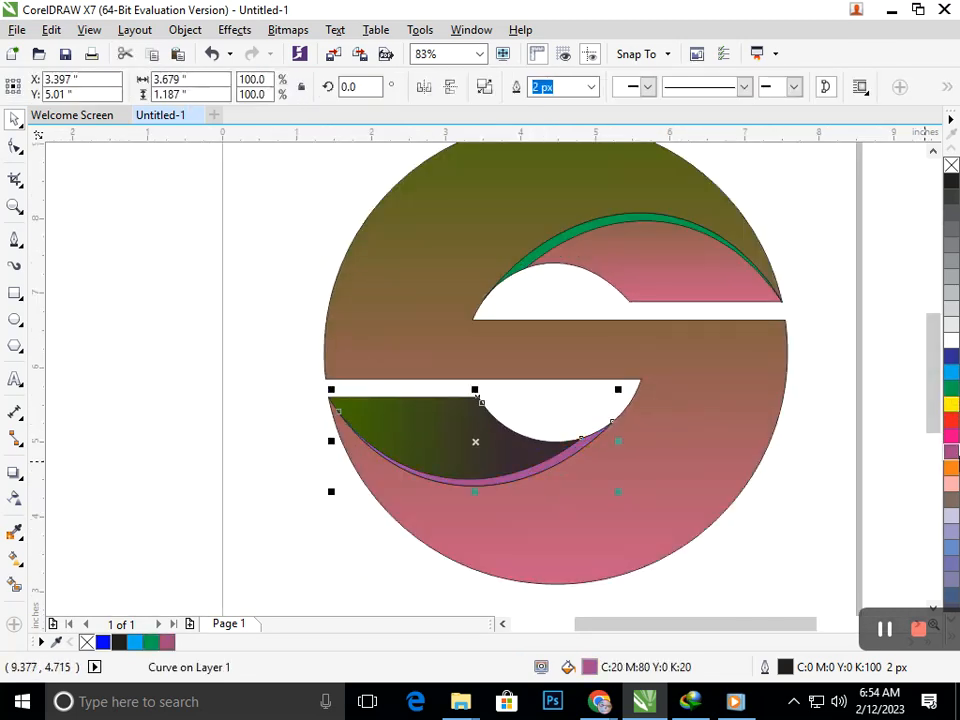
pyautogui.click(778, 525)
pyautogui.hotkey('shift', 'F4')
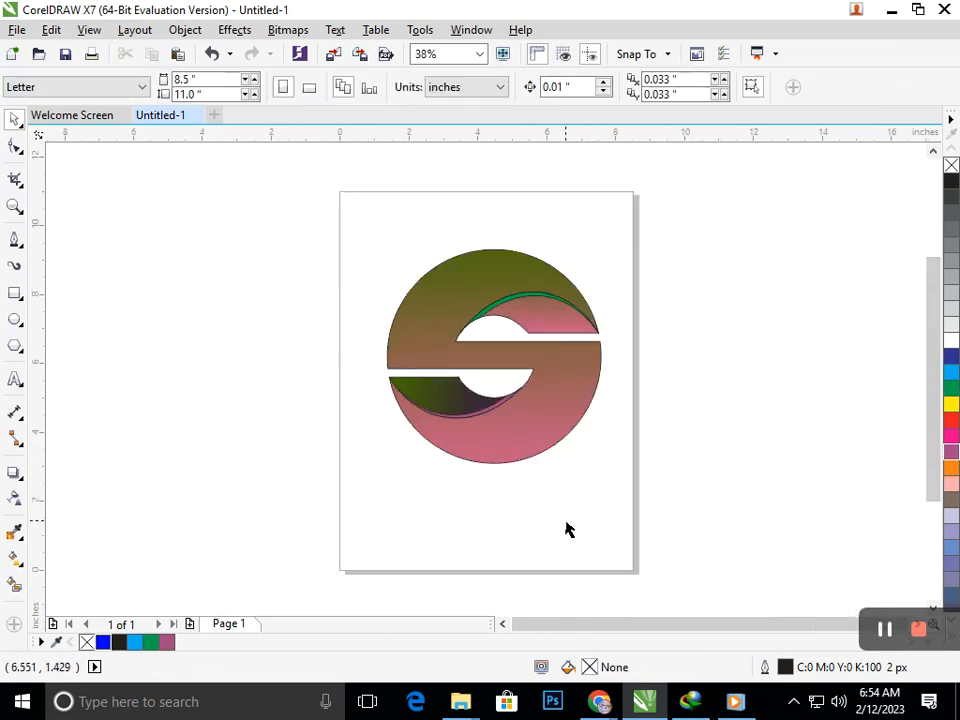
pyautogui.hotkey('ctrl', 'z')
# Step: Group all pieces of the S-shaped logo, including both crescents and their accent slivers, into one object
pyautogui.click(560, 542)
pyautogui.moveTo(341, 223); pyautogui.dragTo(602, 585)
pyautogui.click(561, 602)
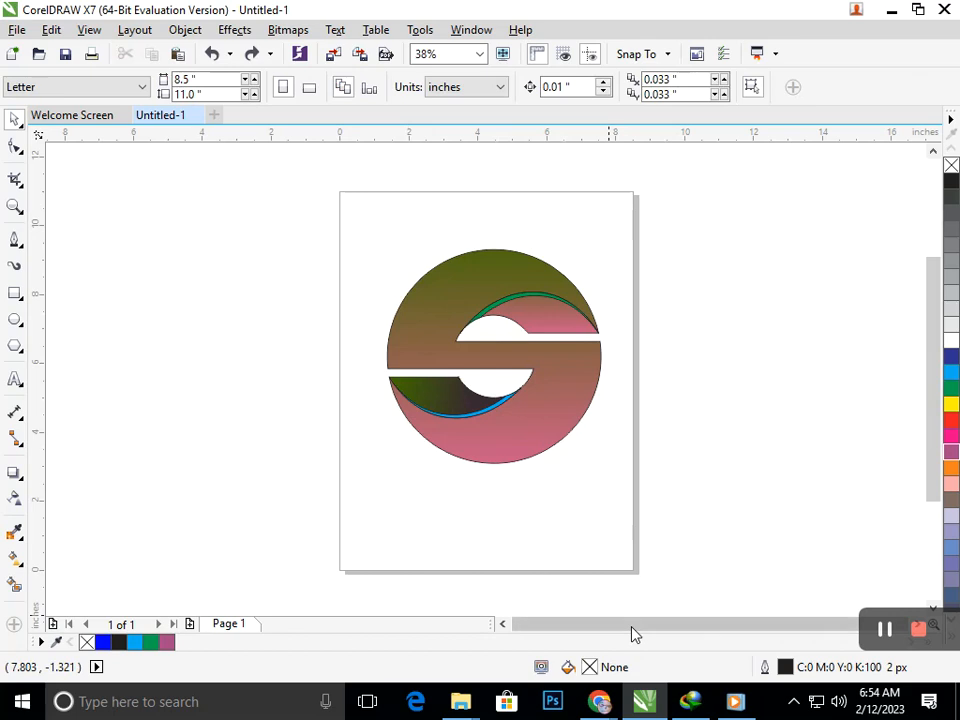
pyautogui.moveTo(340, 224); pyautogui.dragTo(742, 537)
pyautogui.hotkey('ctrl', 'g')
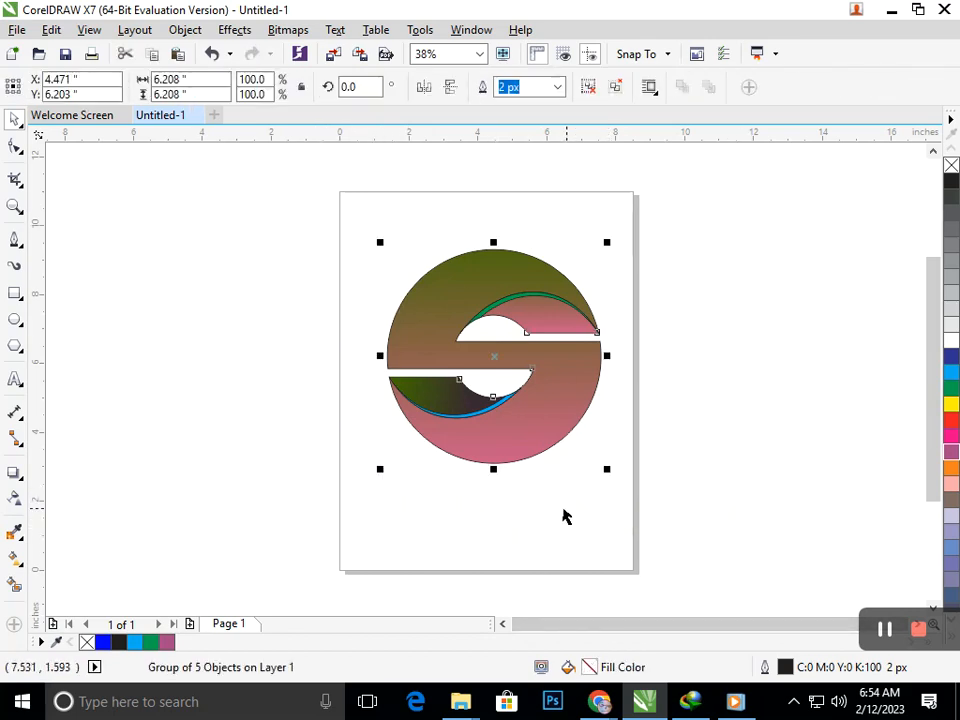
# Step: Enlarge the grouped logo proportionally about its center to about 6.6" across
pyautogui.moveTo(381, 470); pyautogui.dragTo(374, 488)
pyautogui.click(468, 531)
pyautogui.press('F2')
pyautogui.moveTo(313, 184); pyautogui.dragTo(624, 551)
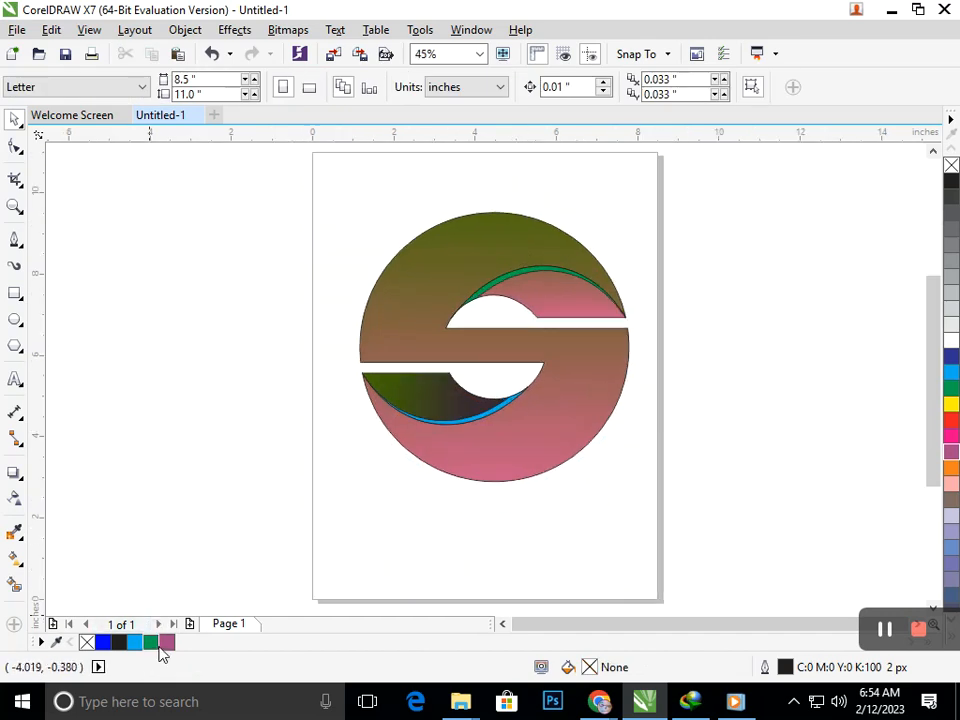